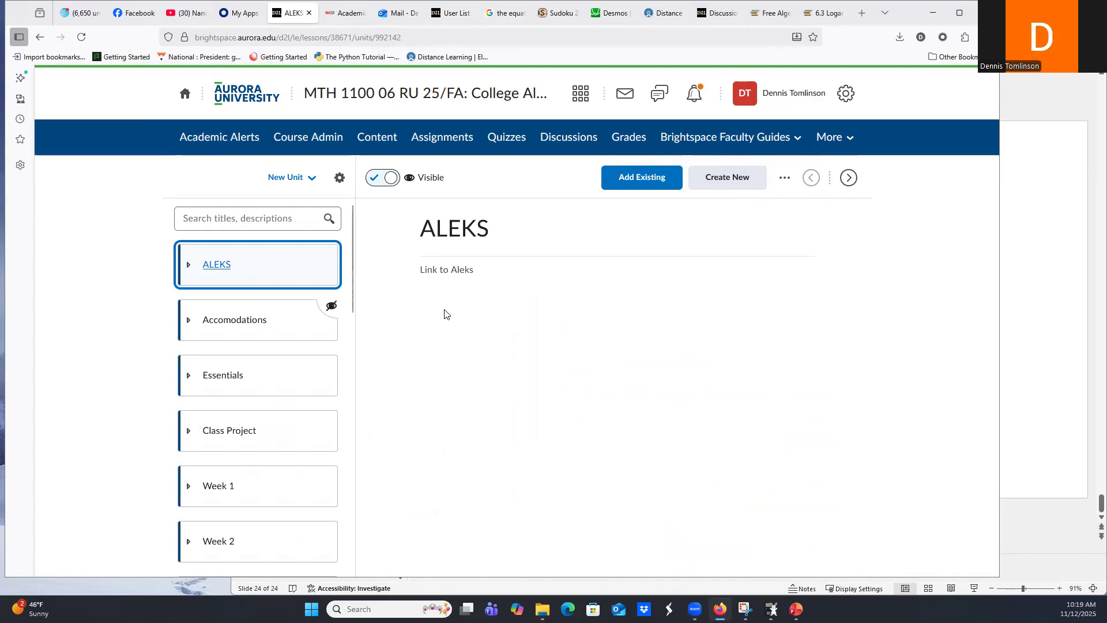
- Open the College Algebra project document in the Class Project unit and follow its link to the Scripps Mauna Loa CO2 data page
{"action": "left_click", "coordinate": [187, 434]}
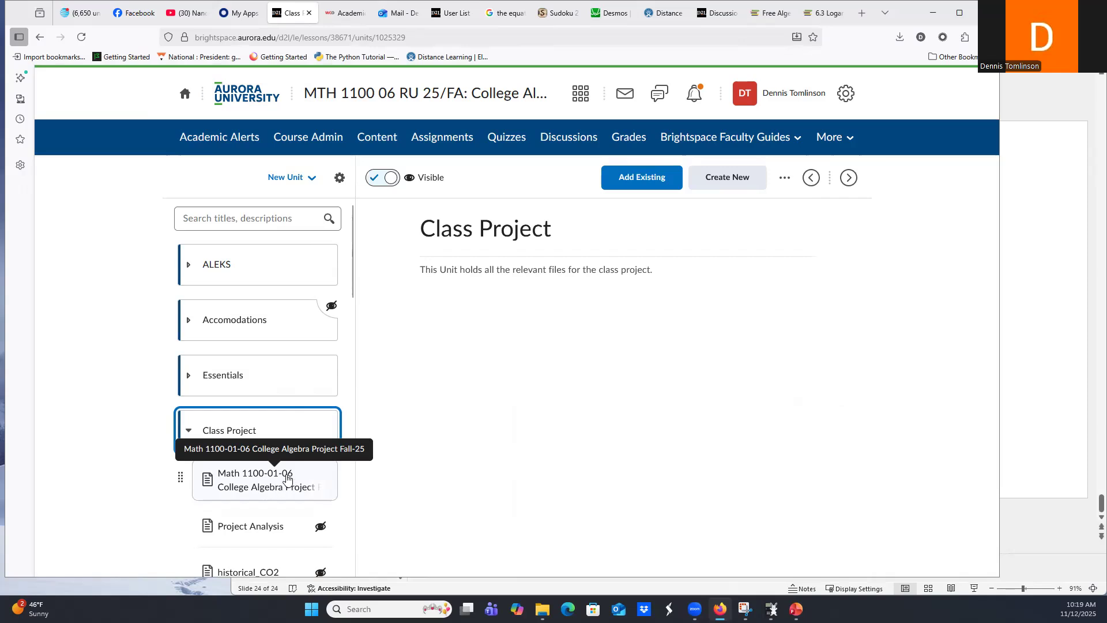
{"action": "left_click", "coordinate": [287, 479]}
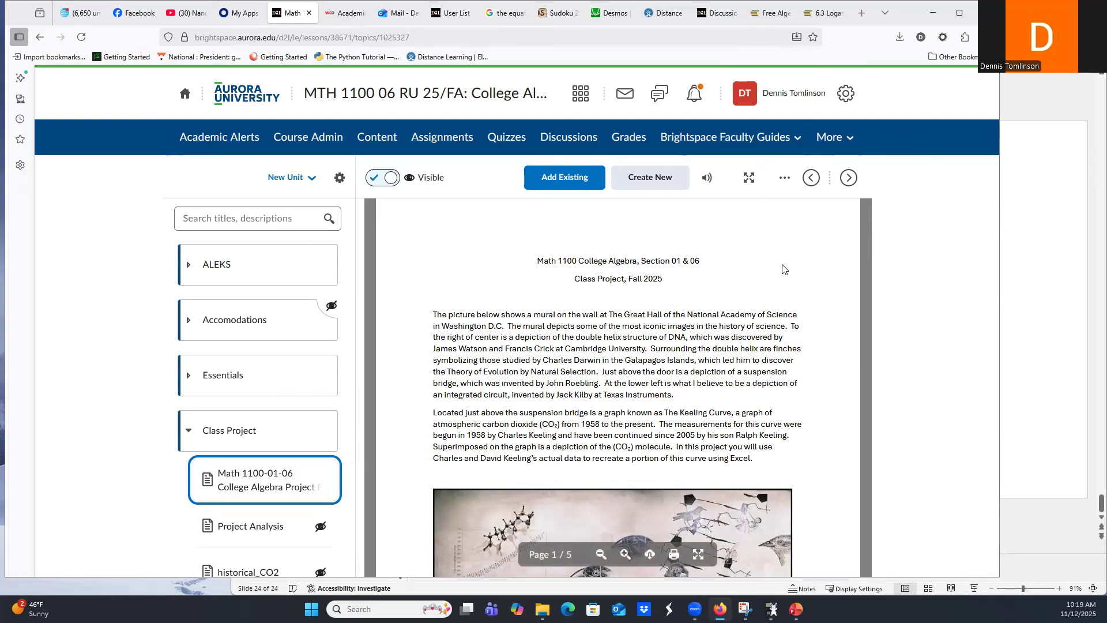
{"action": "scroll", "coordinate": [669, 341], "scroll_direction": "down", "scroll_amount": 8}
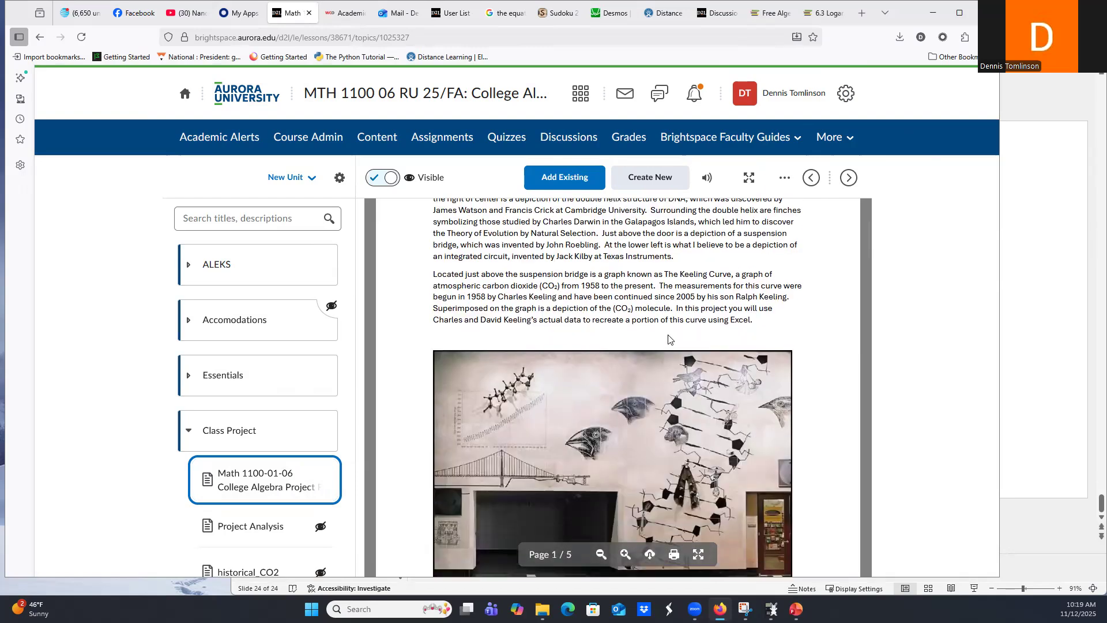
{"action": "scroll", "coordinate": [663, 332], "scroll_direction": "down", "scroll_amount": 10}
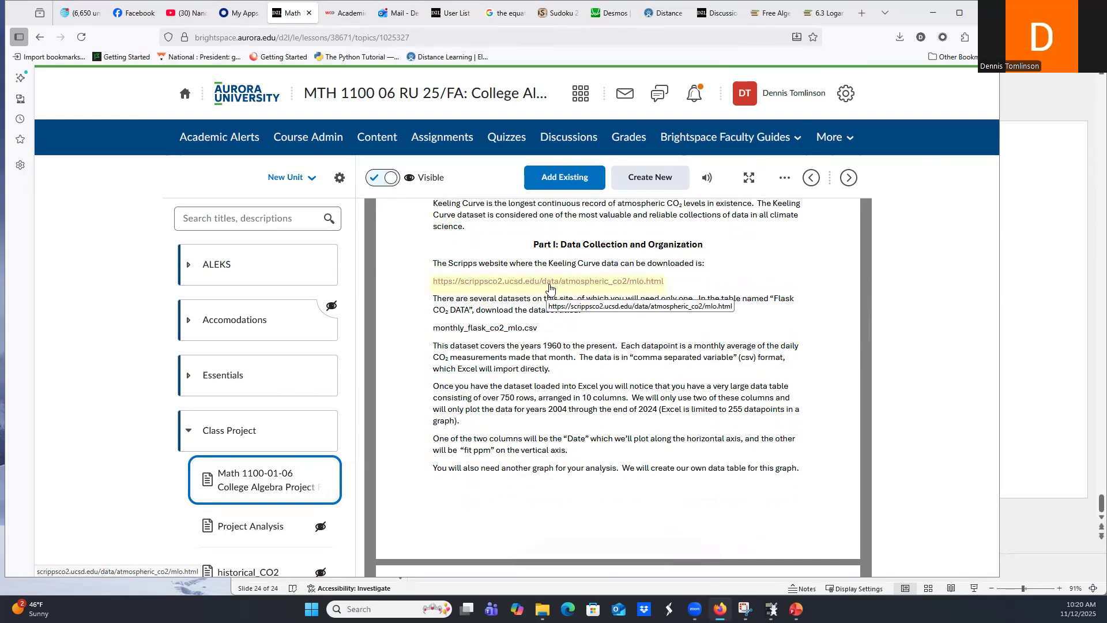
{"action": "left_click", "coordinate": [552, 284]}
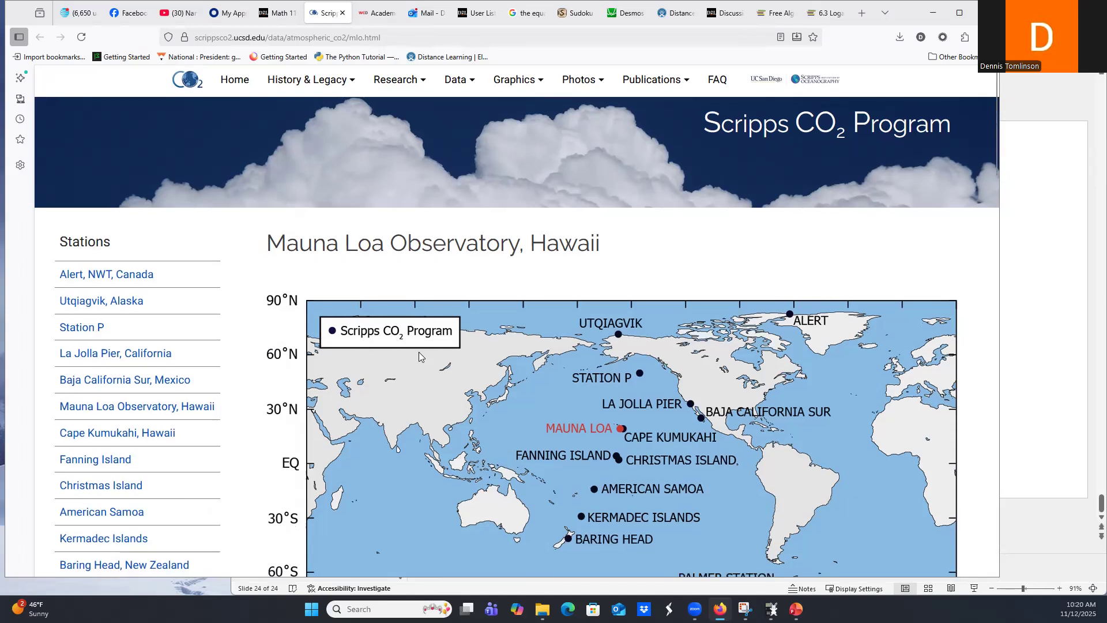
- Download monthly_flask_co2_mlo.csv from the Flask CO2 Data table and open the downloaded file in Excel
{"action": "scroll", "coordinate": [419, 353], "scroll_direction": "down", "scroll_amount": 8}
{"action": "scroll", "coordinate": [420, 358], "scroll_direction": "down", "scroll_amount": 6}
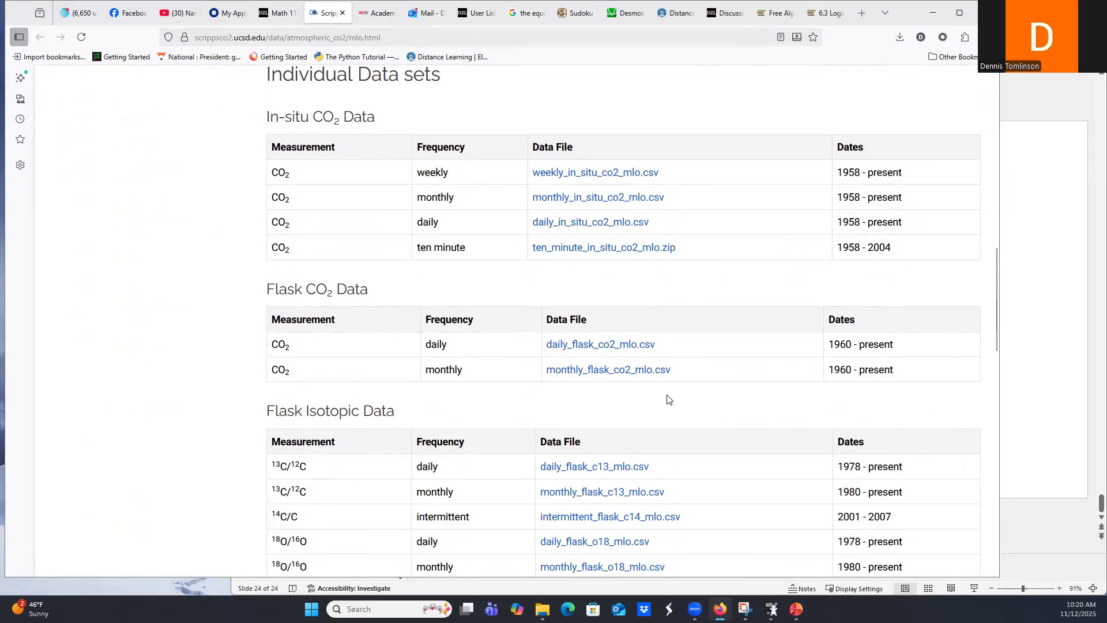
{"action": "left_click", "coordinate": [588, 373]}
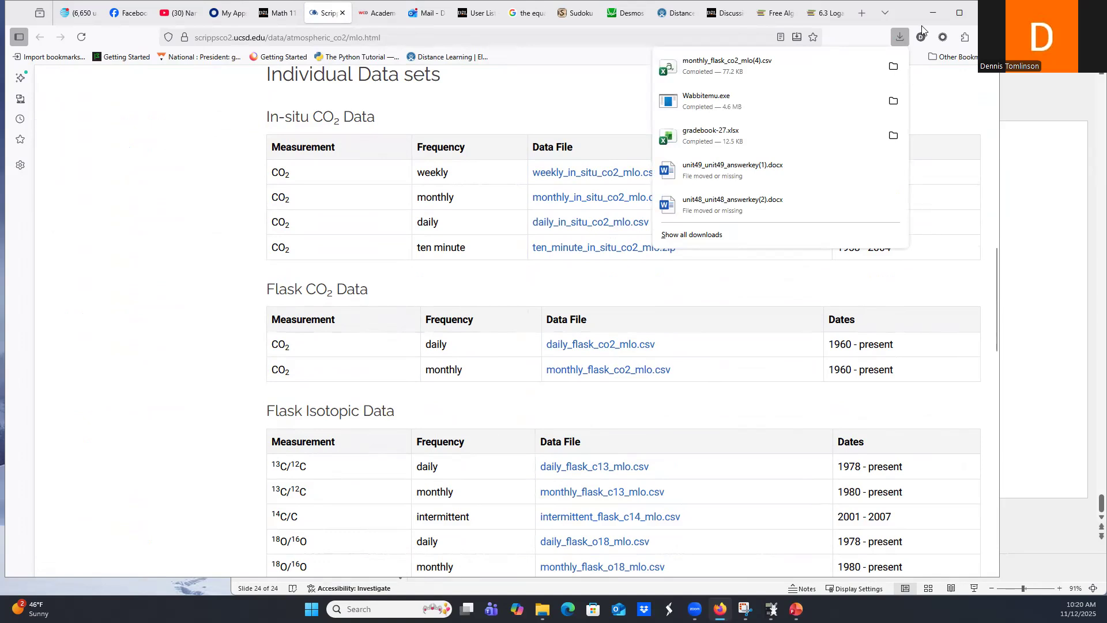
{"action": "left_click", "coordinate": [700, 70]}
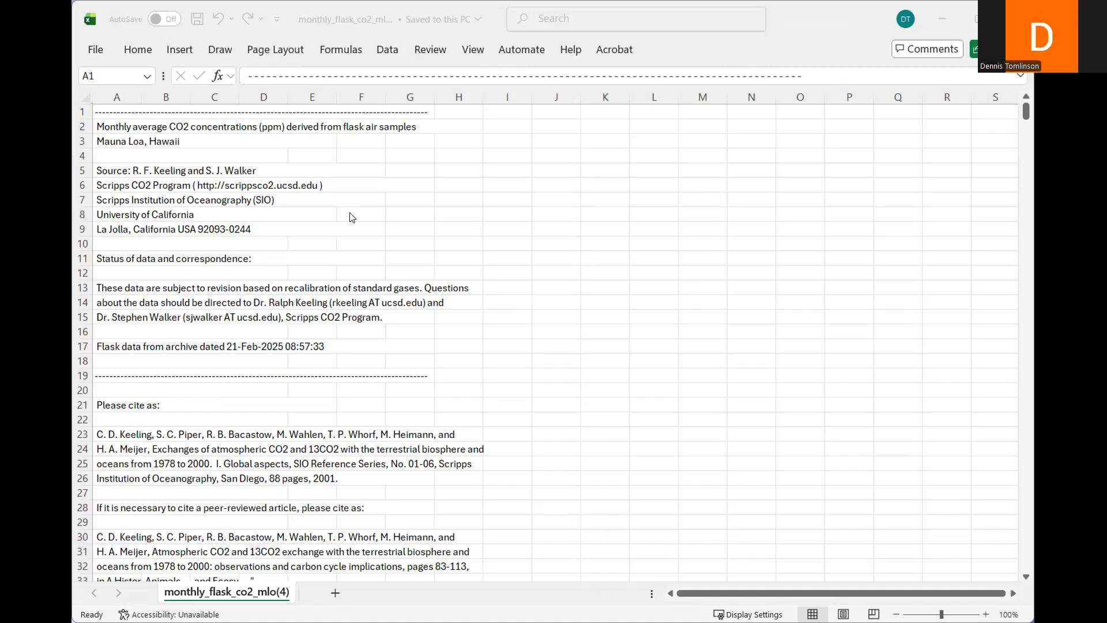
- Examine the notes above the data and the column headings of the monthly CO2 table
{"action": "scroll", "coordinate": [507, 351], "scroll_direction": "down", "scroll_amount": 2}
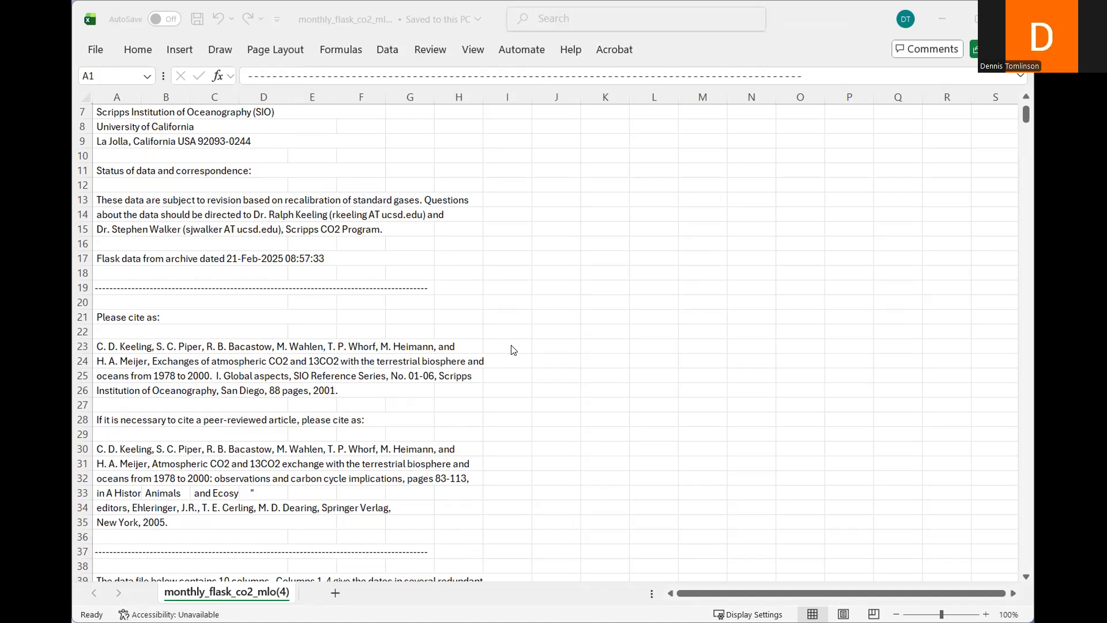
{"action": "scroll", "coordinate": [474, 287], "scroll_direction": "up", "scroll_amount": 1}
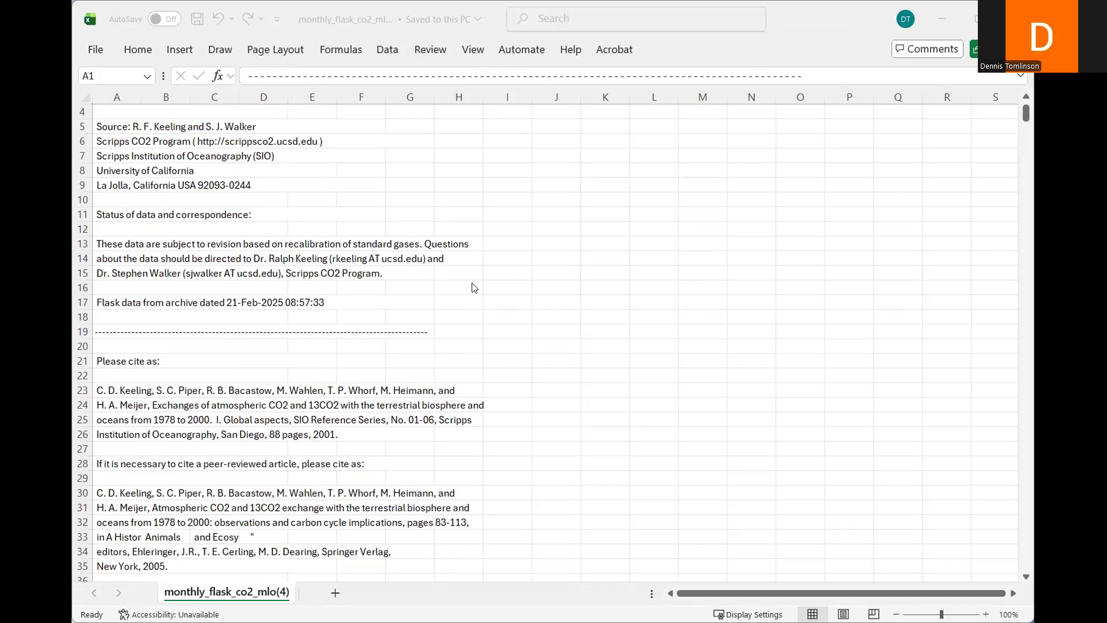
{"action": "scroll", "coordinate": [479, 284], "scroll_direction": "down", "scroll_amount": 5}
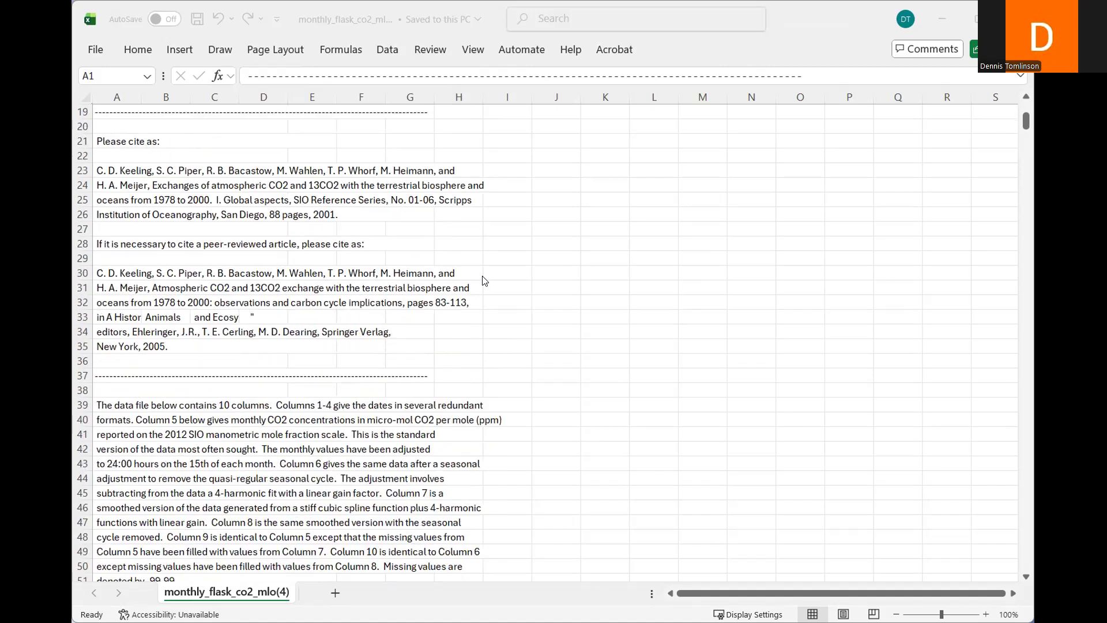
{"action": "scroll", "coordinate": [485, 281], "scroll_direction": "down", "scroll_amount": 3}
{"action": "scroll", "coordinate": [482, 275], "scroll_direction": "down", "scroll_amount": 2}
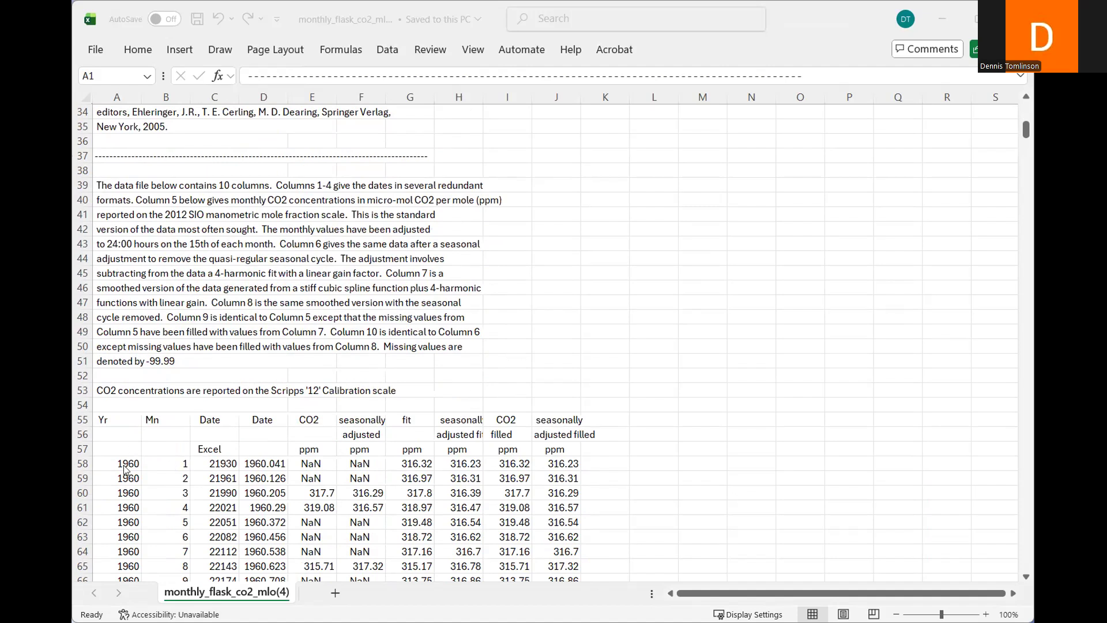
{"action": "scroll", "coordinate": [125, 470], "scroll_direction": "down", "scroll_amount": 3}
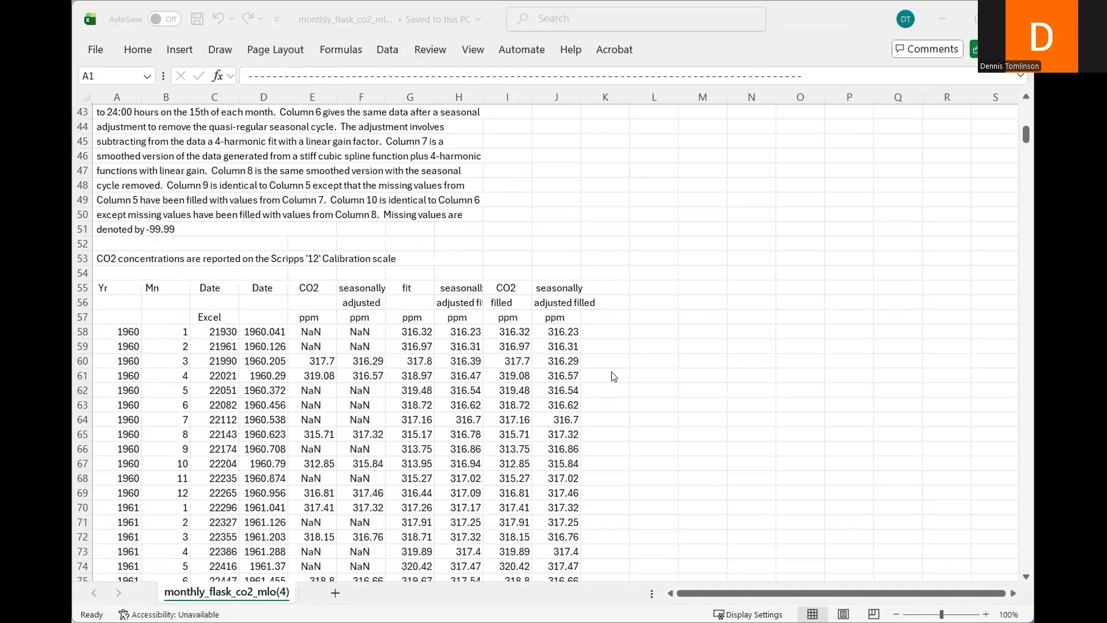
- Copy all ten columns of the monthly data from January 2004 through December 2024, range A586:J837
{"action": "scroll", "coordinate": [657, 408], "scroll_direction": "down", "scroll_amount": 9}
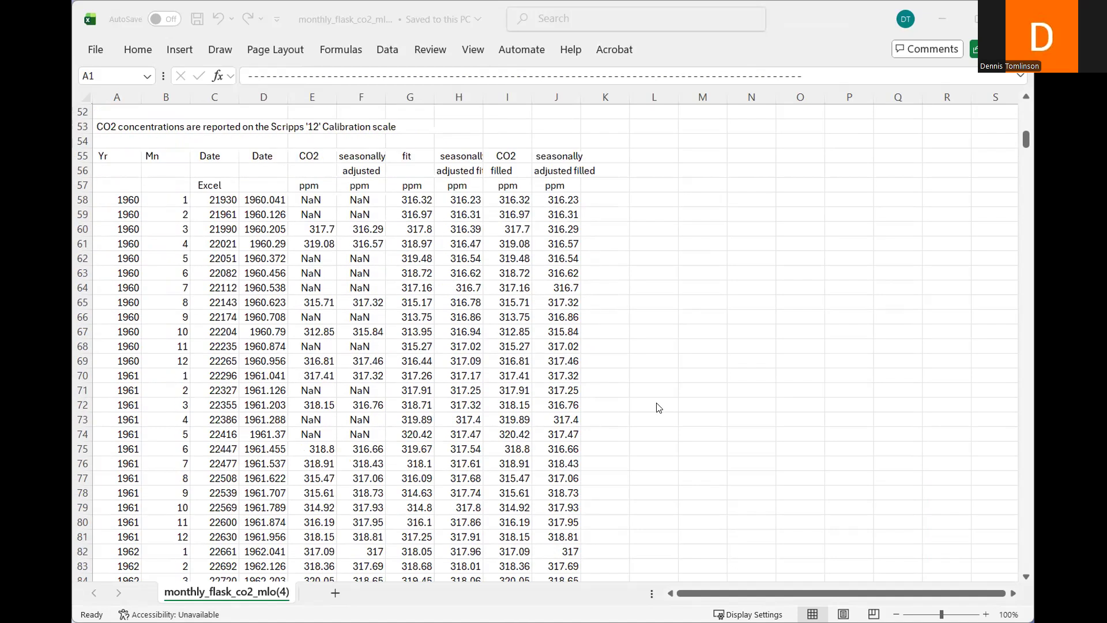
{"action": "scroll", "coordinate": [659, 407], "scroll_direction": "down", "scroll_amount": 20}
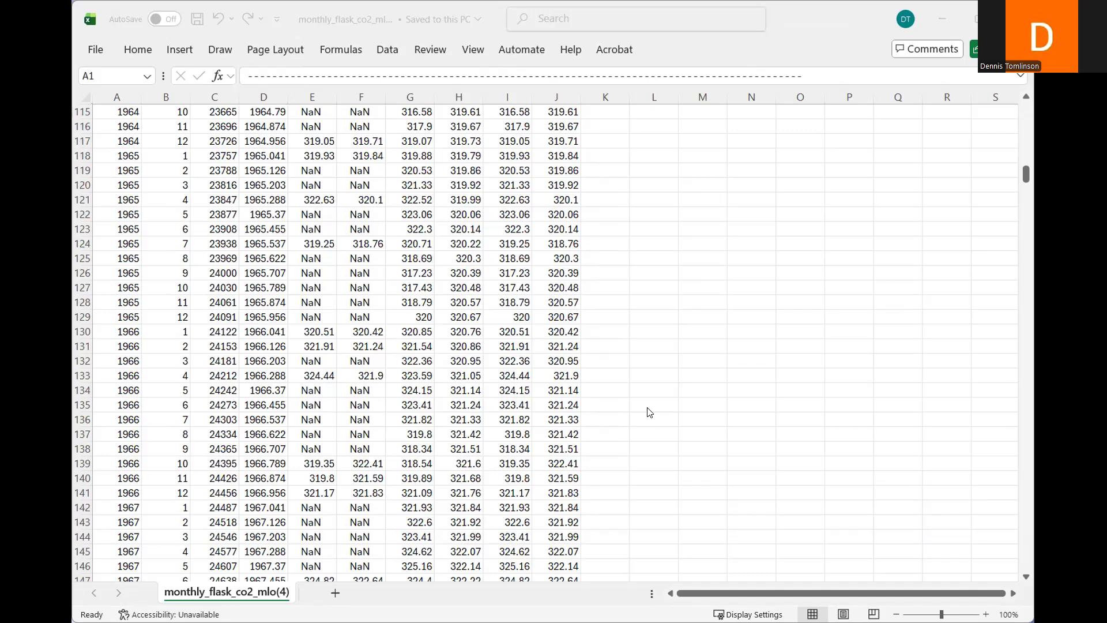
{"action": "scroll", "coordinate": [650, 413], "scroll_direction": "down", "scroll_amount": 20}
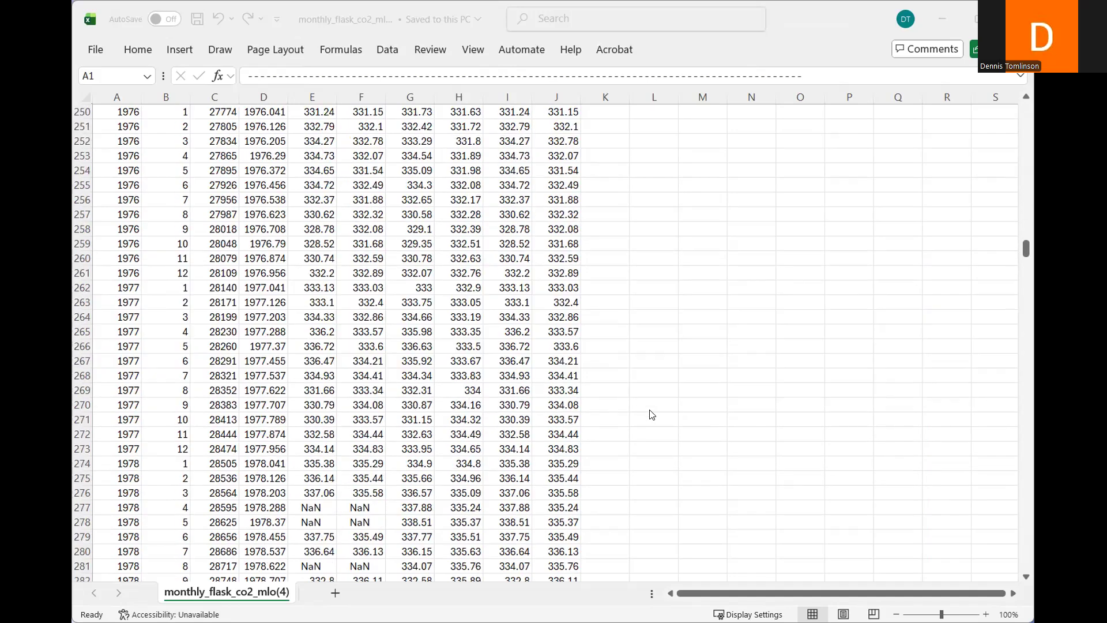
{"action": "scroll", "coordinate": [651, 415], "scroll_direction": "down", "scroll_amount": 20}
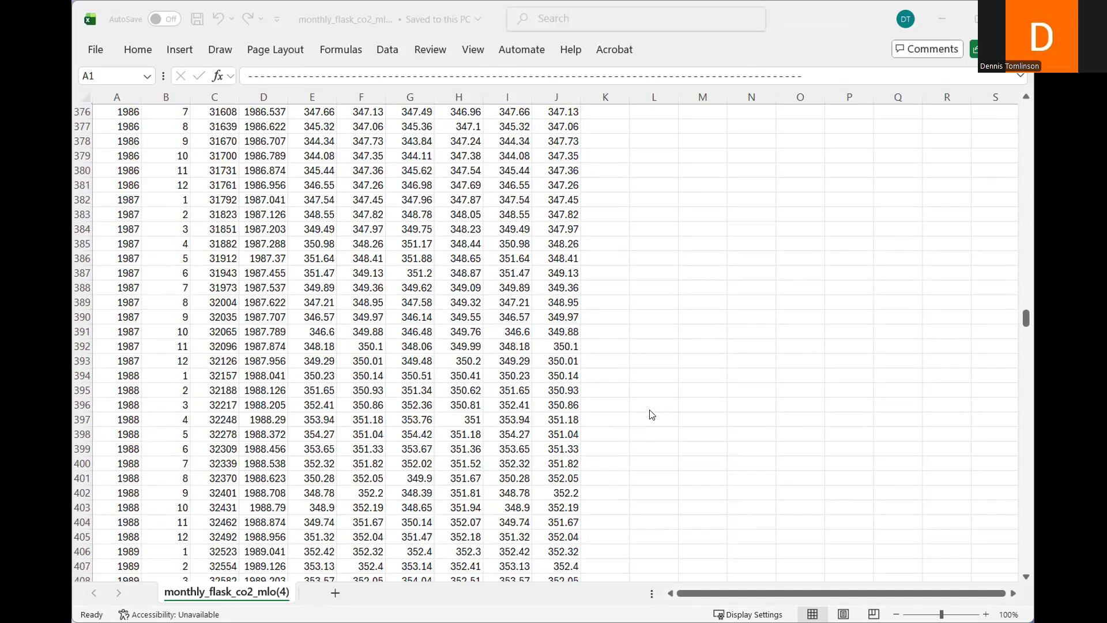
{"action": "scroll", "coordinate": [651, 415], "scroll_direction": "down", "scroll_amount": 20}
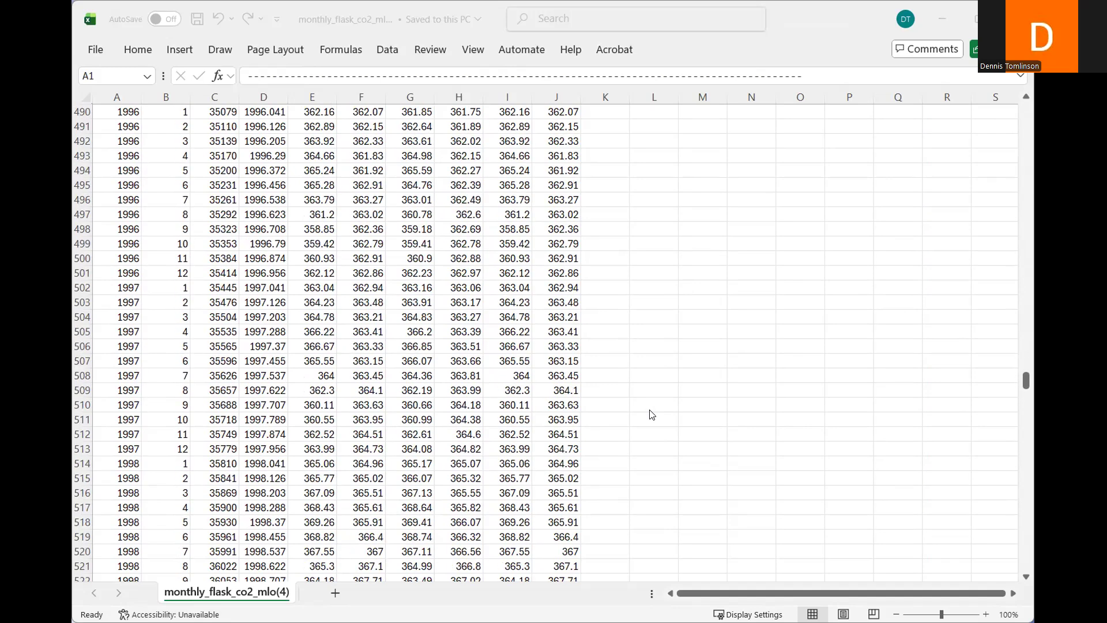
{"action": "scroll", "coordinate": [652, 416], "scroll_direction": "down", "scroll_amount": 16}
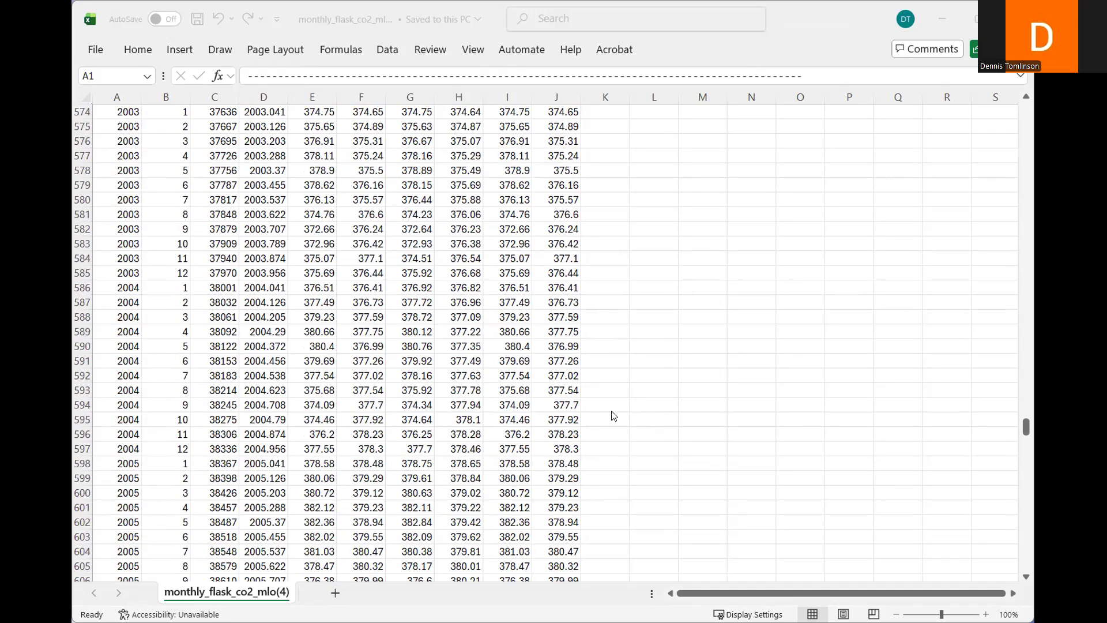
{"action": "left_click", "coordinate": [125, 287]}
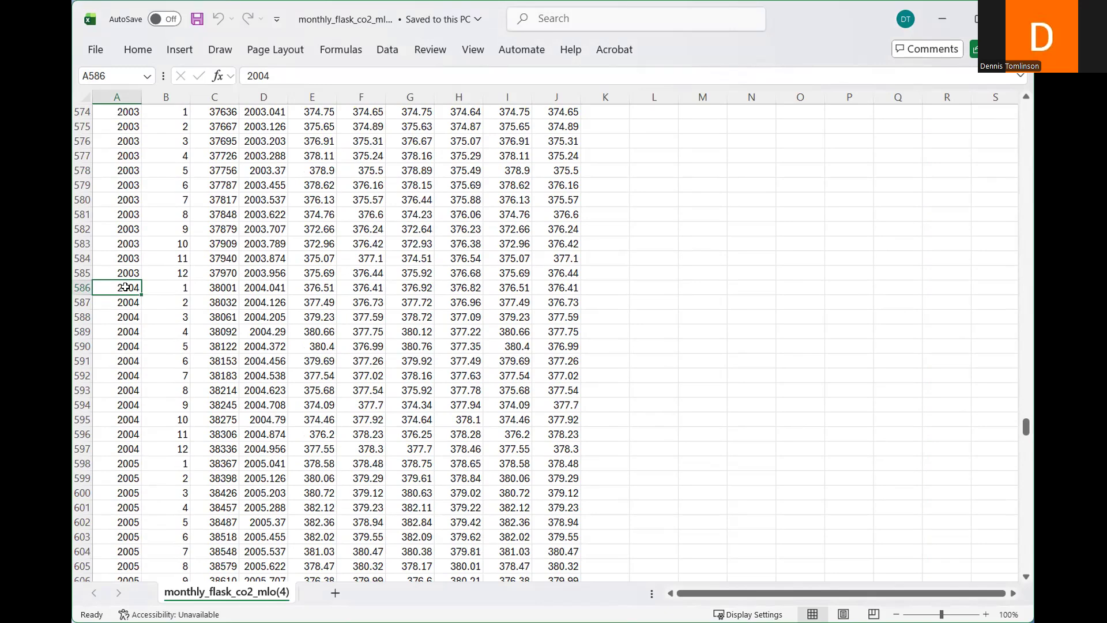
{"action": "left_click_drag", "start_coordinate": [125, 288], "coordinate": [127, 476]}
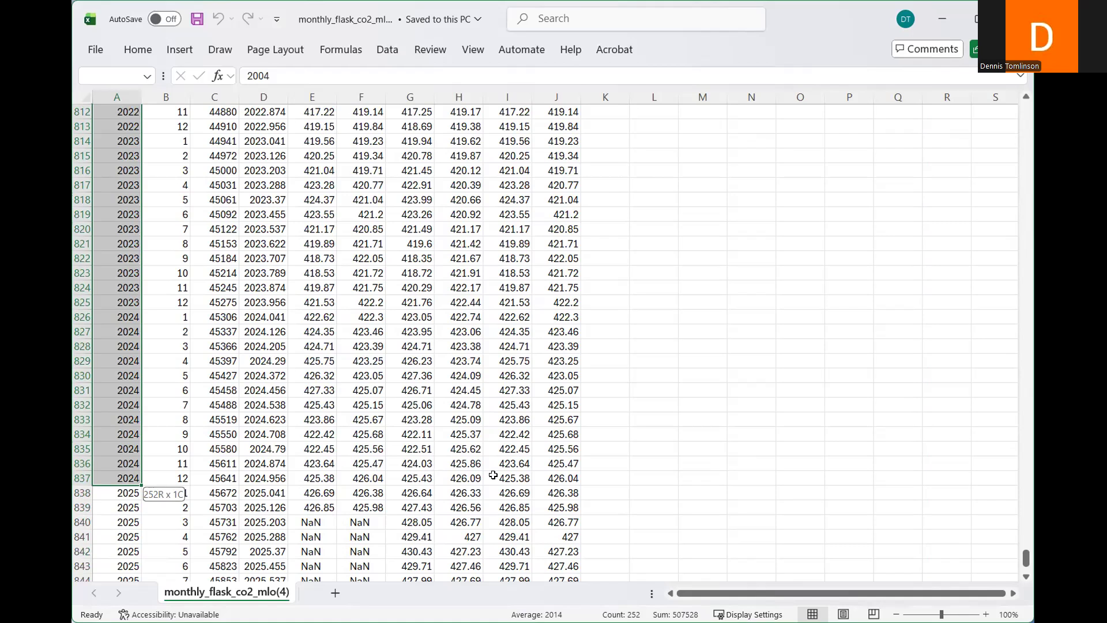
{"action": "left_click_drag", "start_coordinate": [572, 478], "coordinate": [574, 478]}
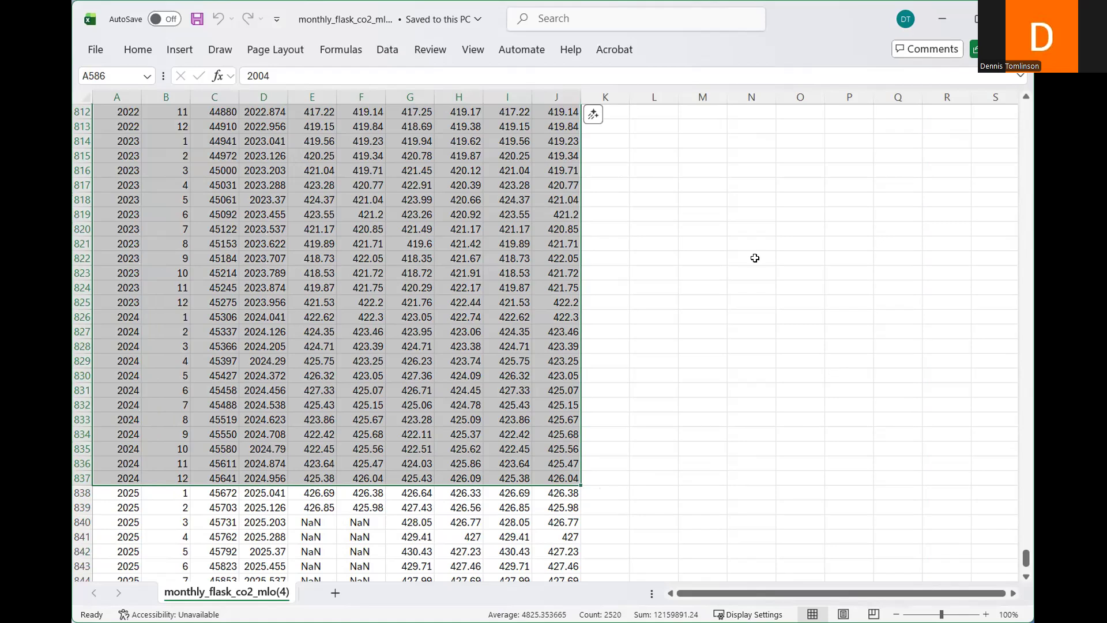
{"action": "right_click", "coordinate": [505, 318]}
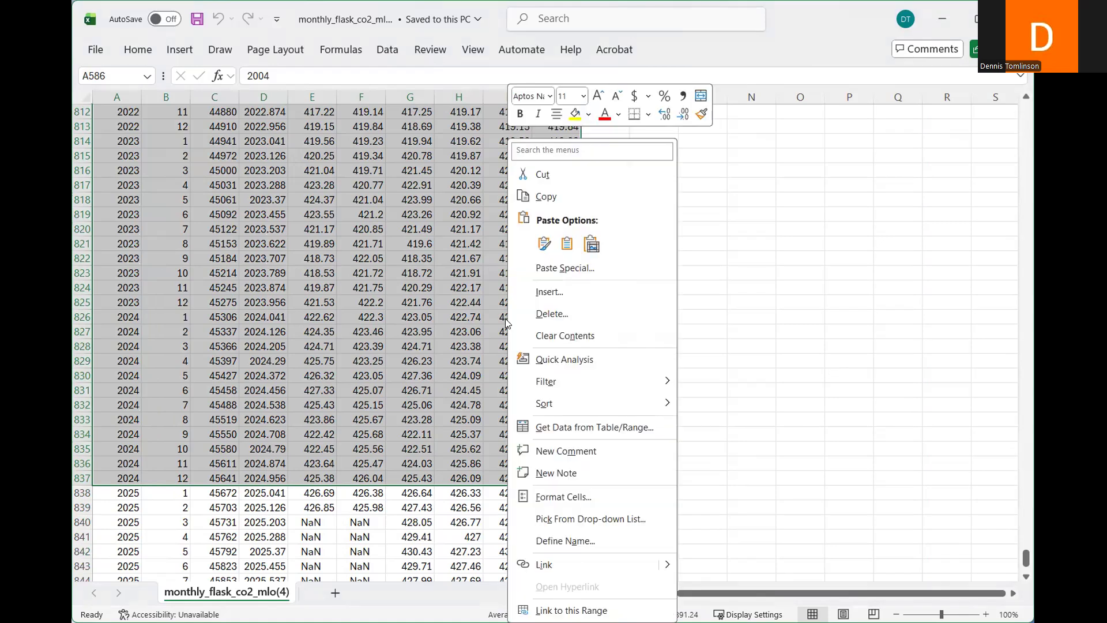
{"action": "left_click", "coordinate": [545, 197]}
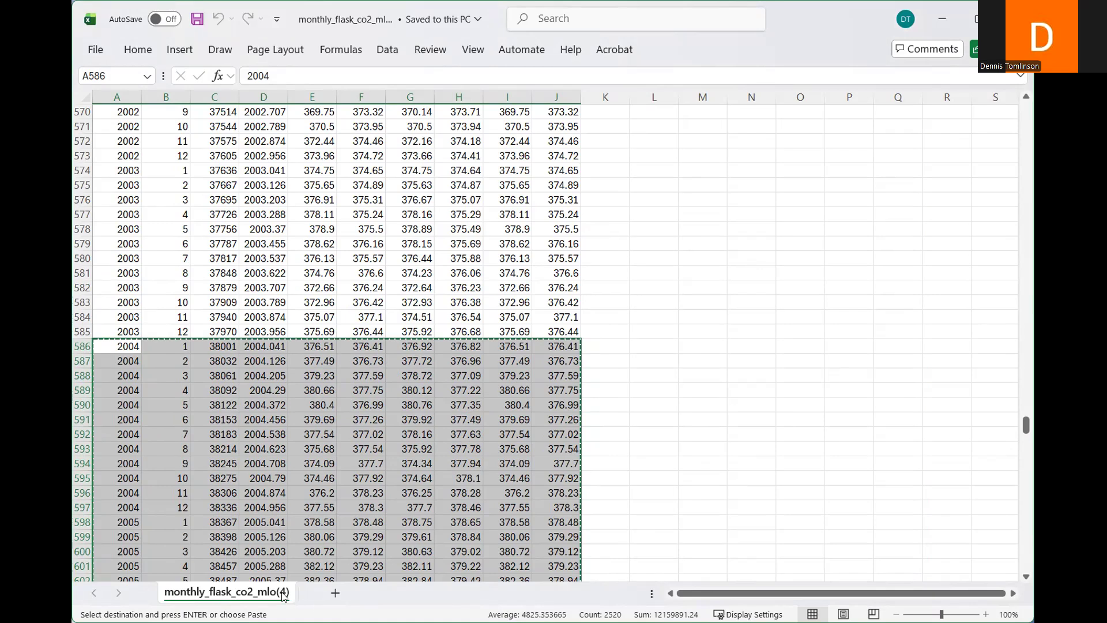
- Add a new worksheet to the workbook and select cell B4 as the destination
{"action": "left_click", "coordinate": [336, 594]}
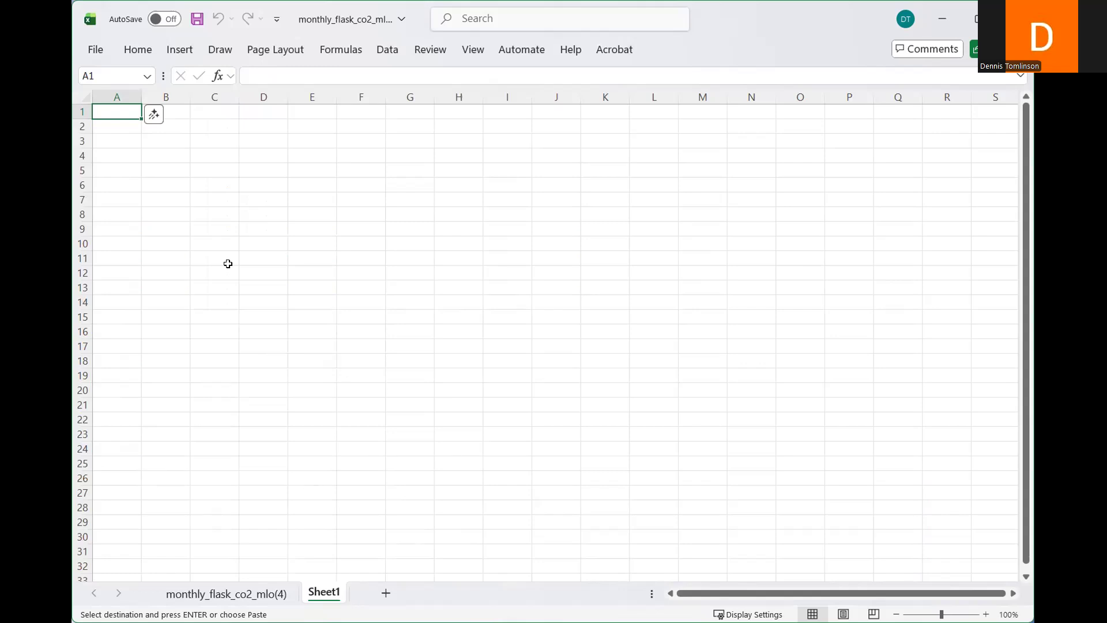
{"action": "left_click", "coordinate": [168, 154]}
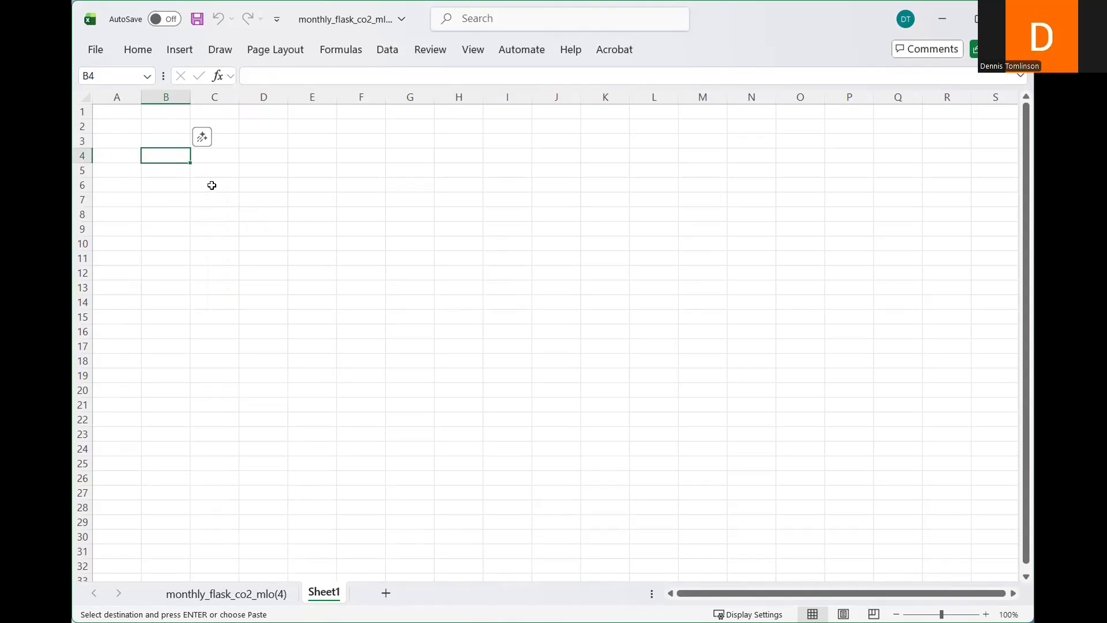
- Try to paste the copied 2004–2024 data at cell B4 of the new sheet
{"action": "right_click", "coordinate": [173, 157]}
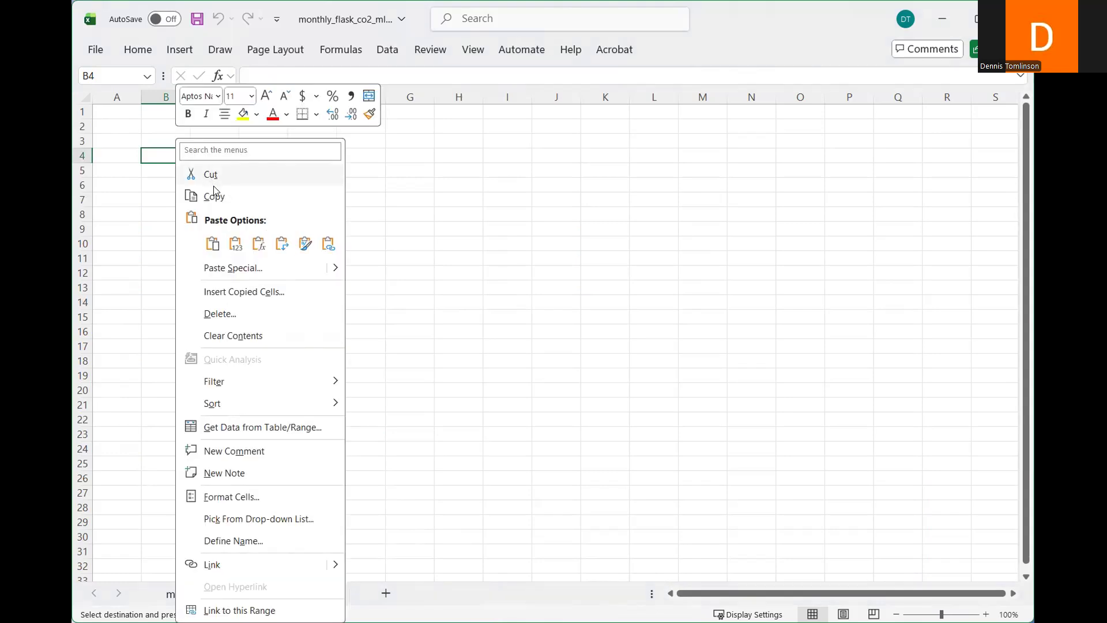
{"action": "left_click", "coordinate": [215, 197]}
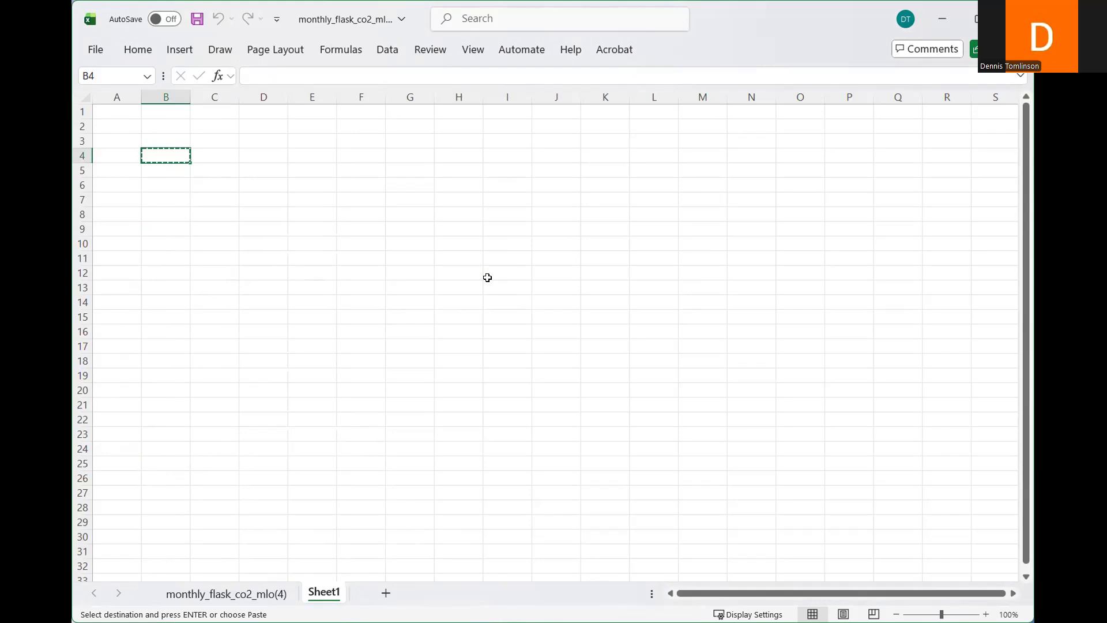
{"action": "right_click", "coordinate": [176, 154]}
{"action": "left_click", "coordinate": [220, 189]}
{"action": "key", "text": "ctrl+v"}
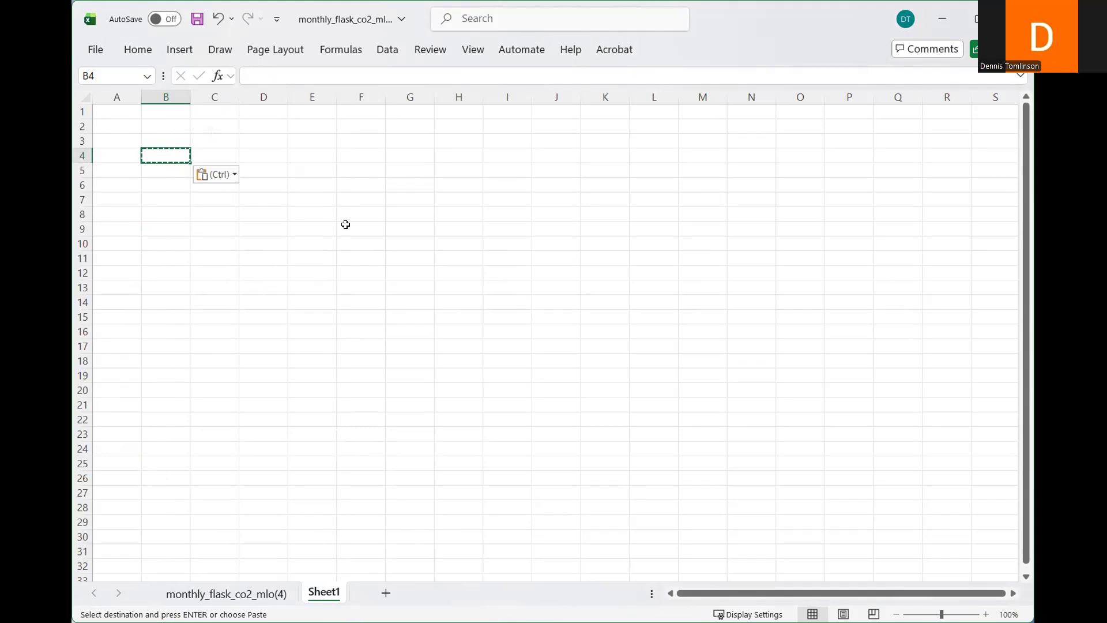
- Copy the selected 2004–2024 rows from the original data sheet again and paste them into Sheet1 starting at B4
{"action": "left_click", "coordinate": [239, 594]}
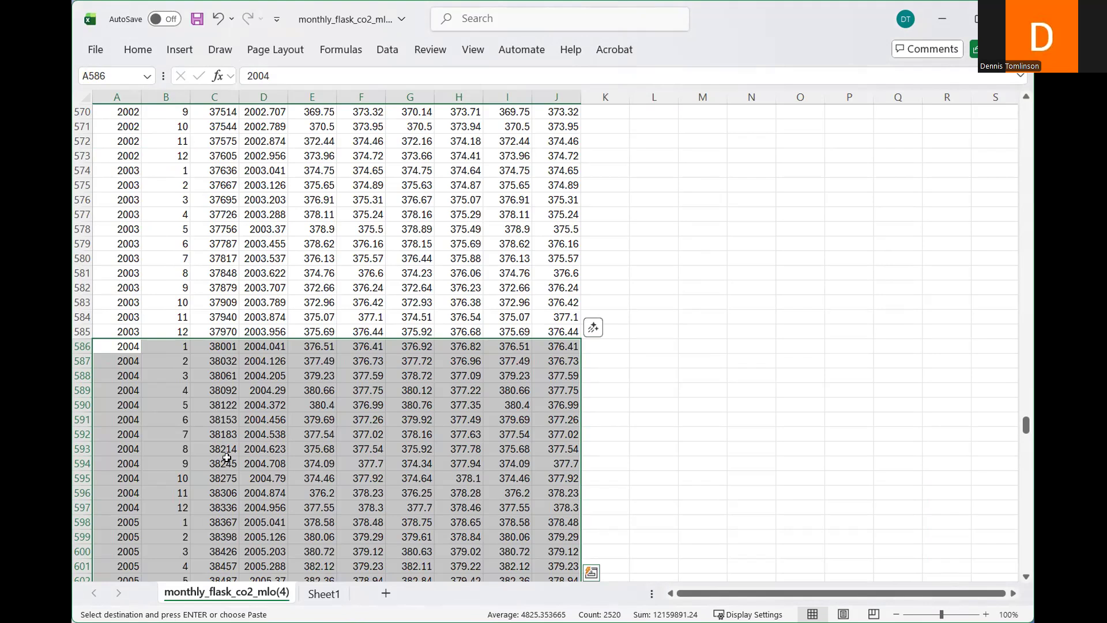
{"action": "key", "text": "ctrl+c"}
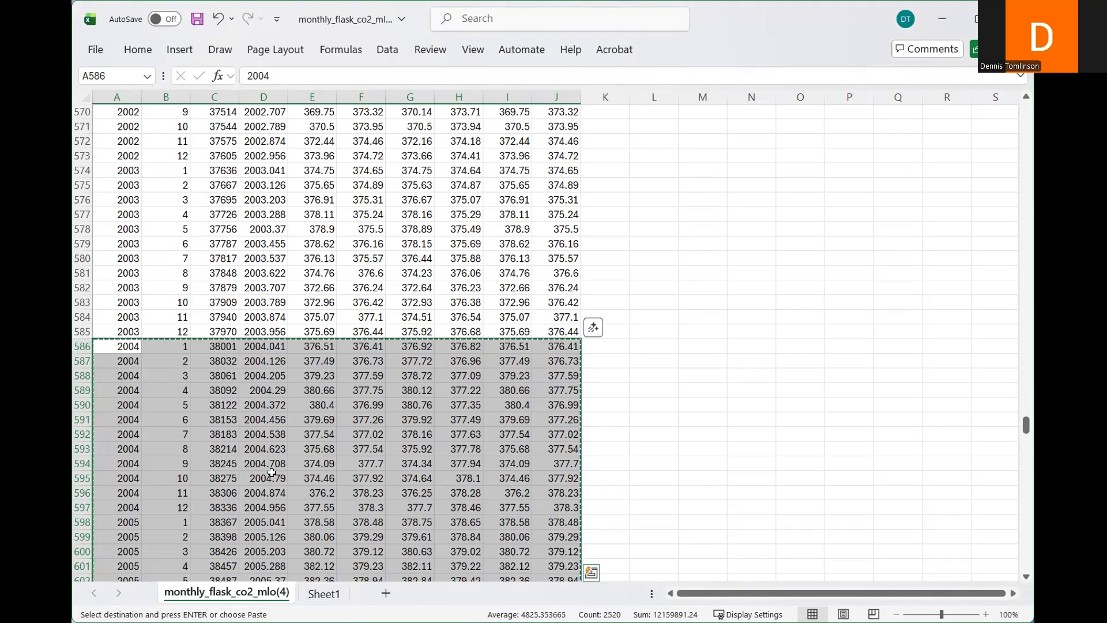
{"action": "left_click", "coordinate": [328, 596]}
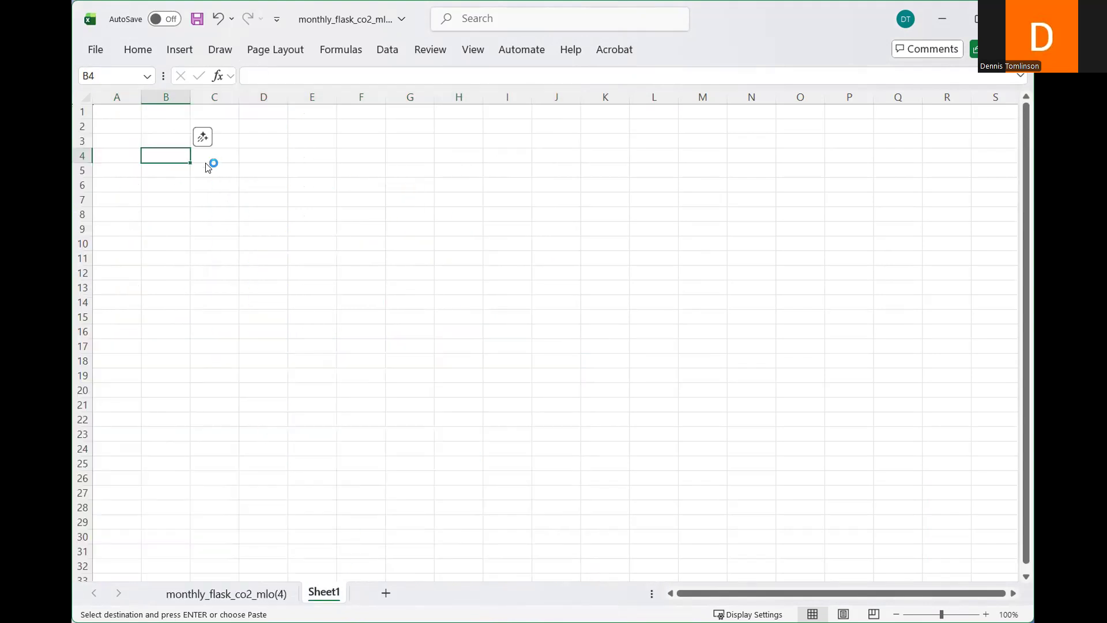
{"action": "key", "text": "ctrl+v"}
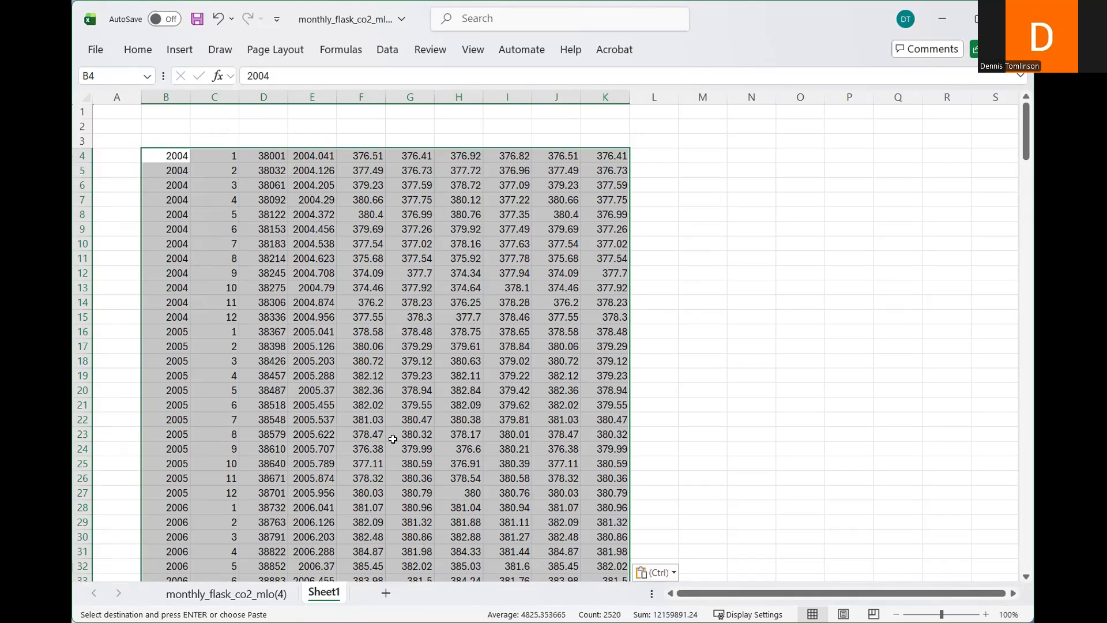
- Enter the header "date" in cell E3 and "CO2 (ppm)" in cell G3
{"action": "left_click", "coordinate": [333, 142]}
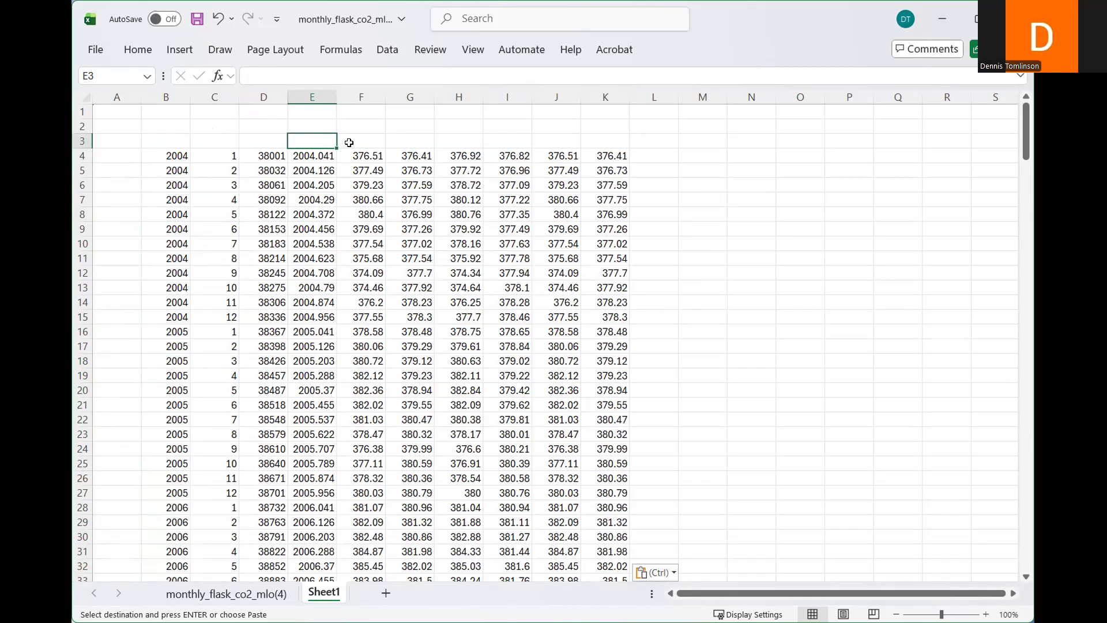
{"action": "type", "text": "date"}
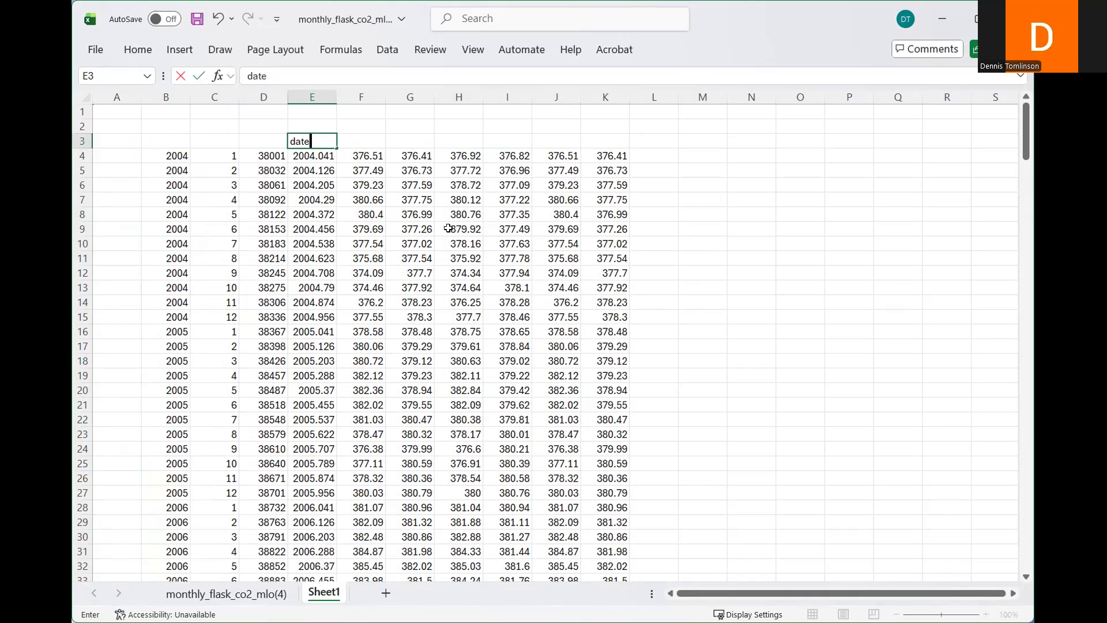
{"action": "left_click", "coordinate": [407, 143]}
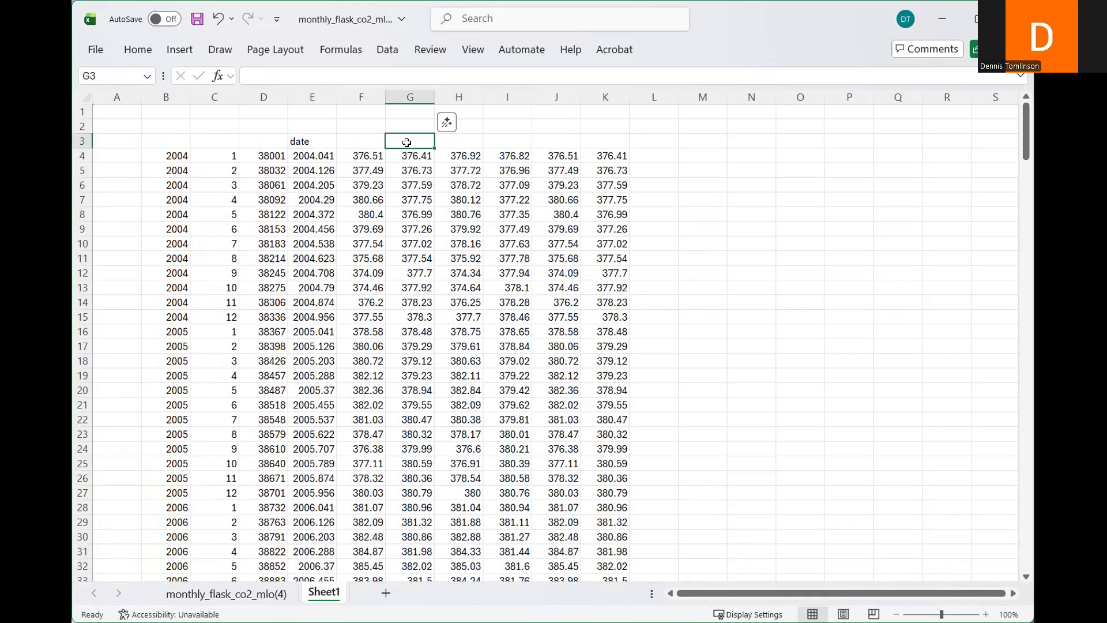
{"action": "type", "text": "CO2"}
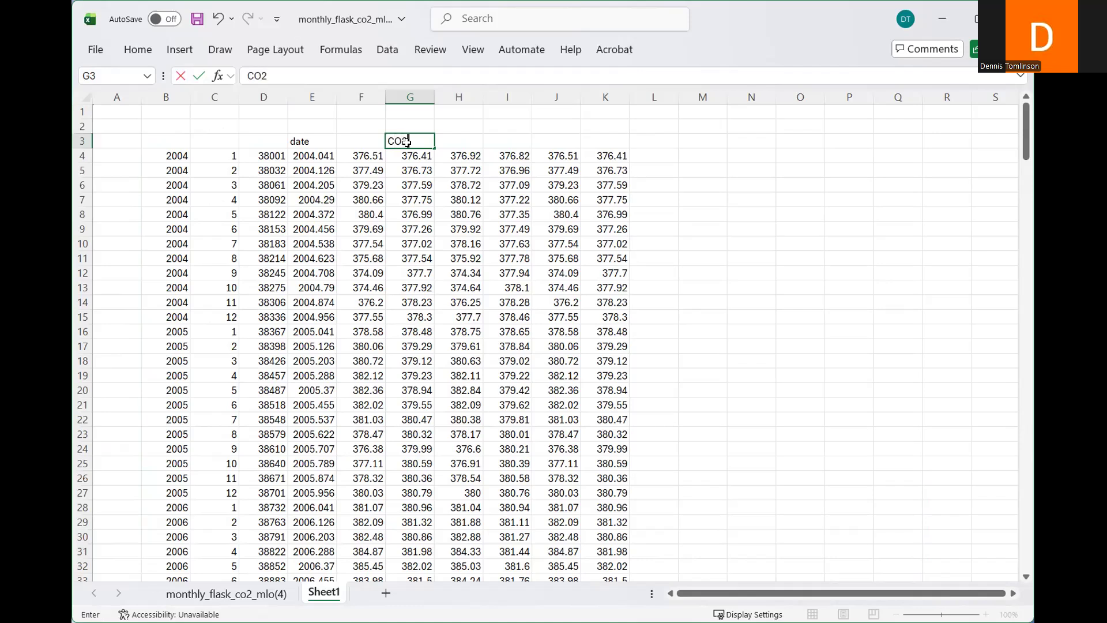
{"action": "type", "text": " (ppm)"}
{"action": "left_click", "coordinate": [655, 269]}
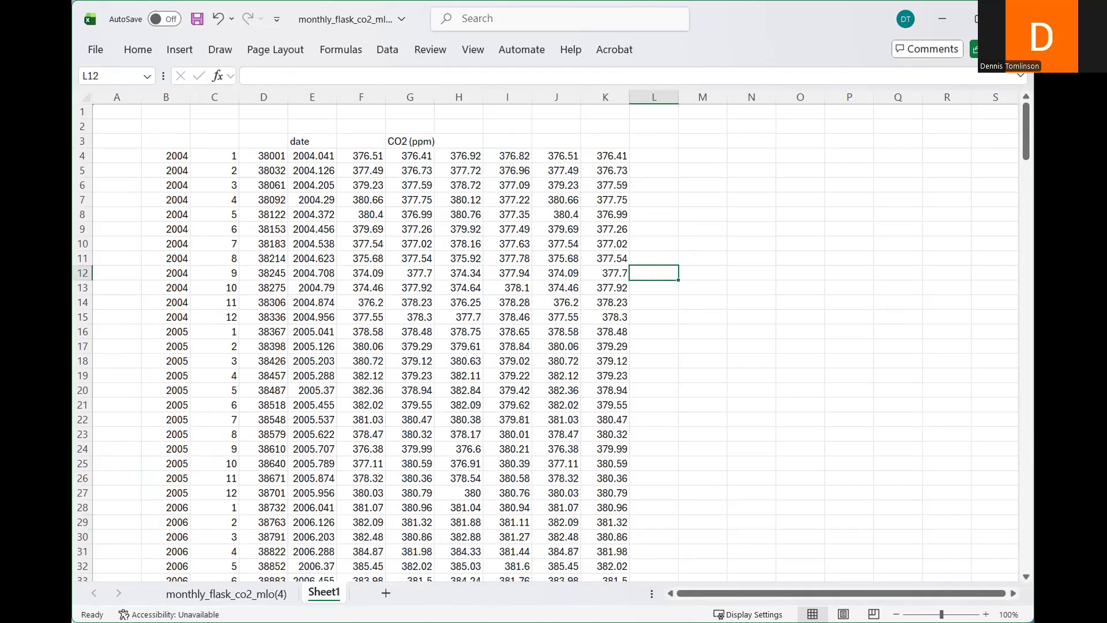
- Check the original data sheet, then clear the header in G3 of Sheet1 and enter "CO2 (ppm)" in H3 instead
{"action": "left_click", "coordinate": [197, 594]}
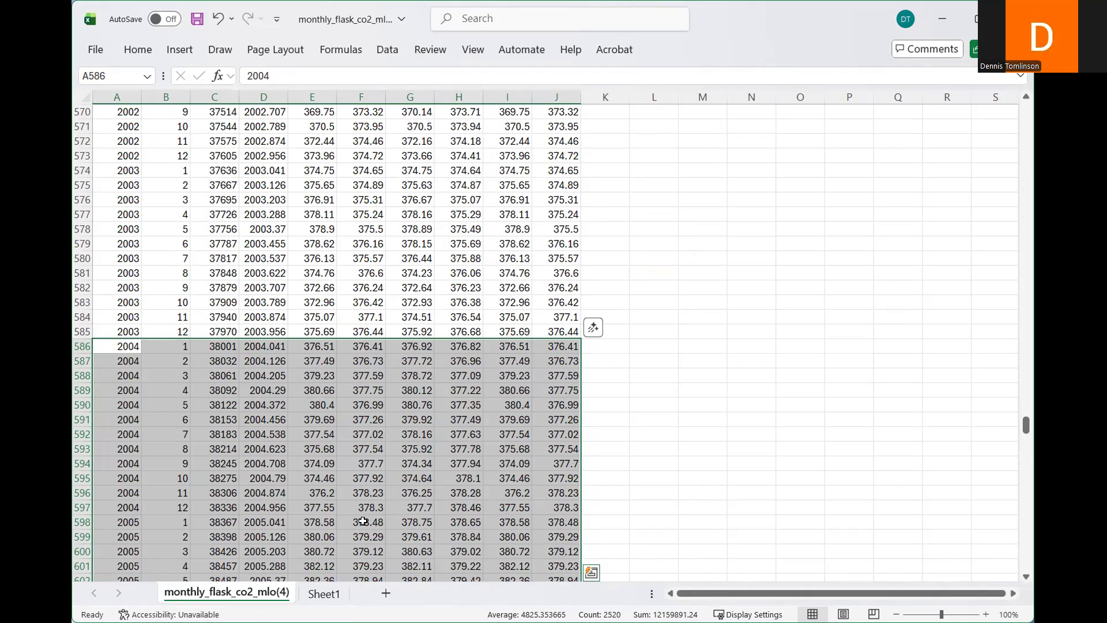
{"action": "left_click", "coordinate": [324, 594]}
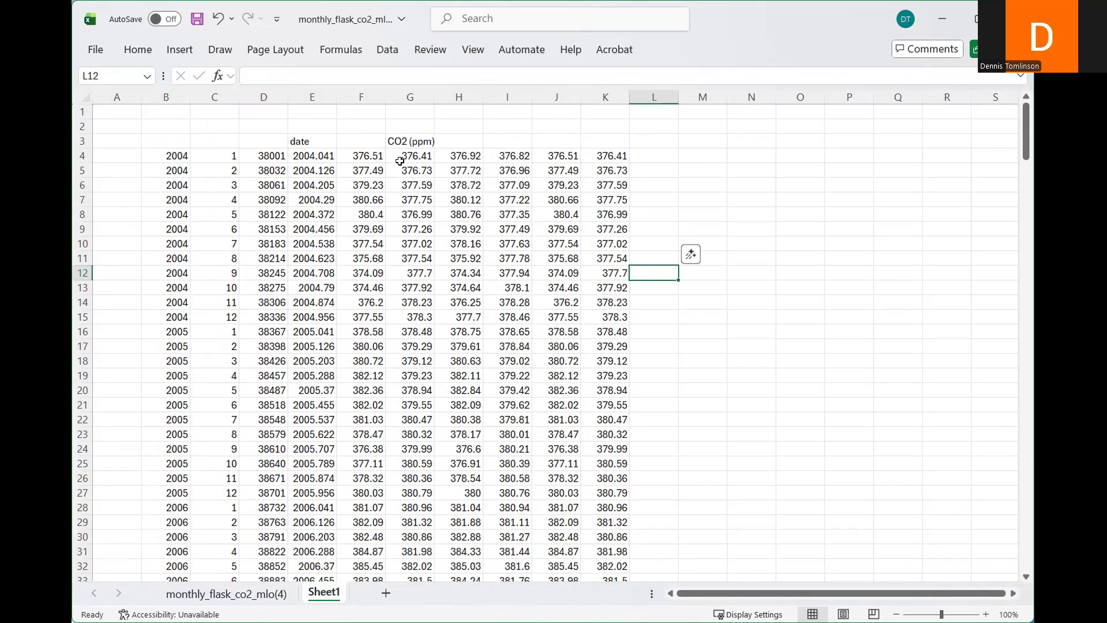
{"action": "left_click", "coordinate": [390, 144]}
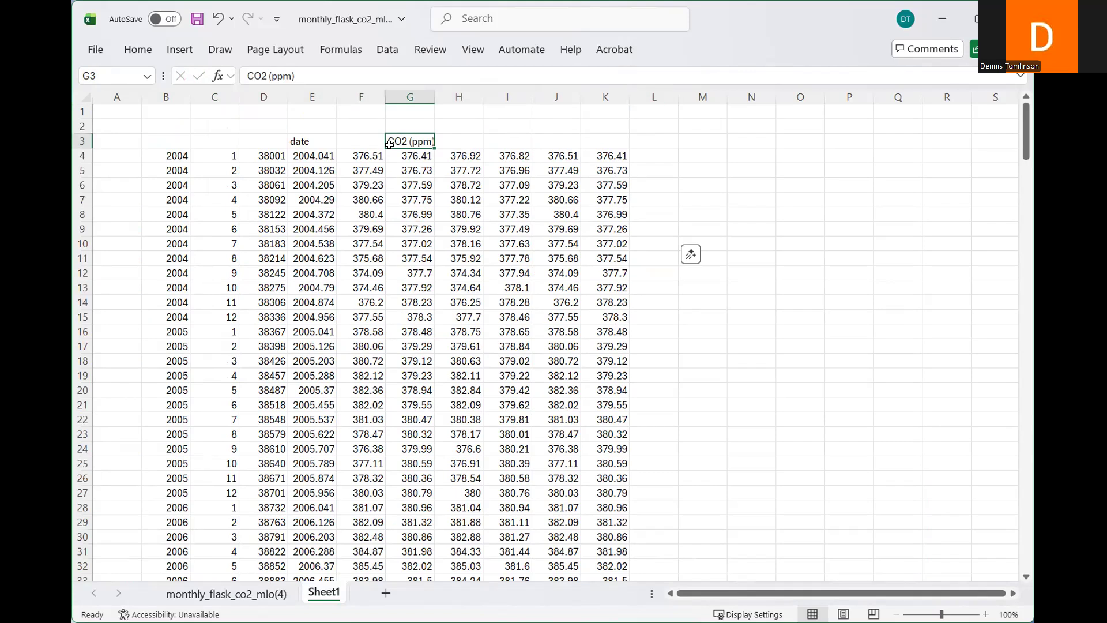
{"action": "key", "text": "Delete"}
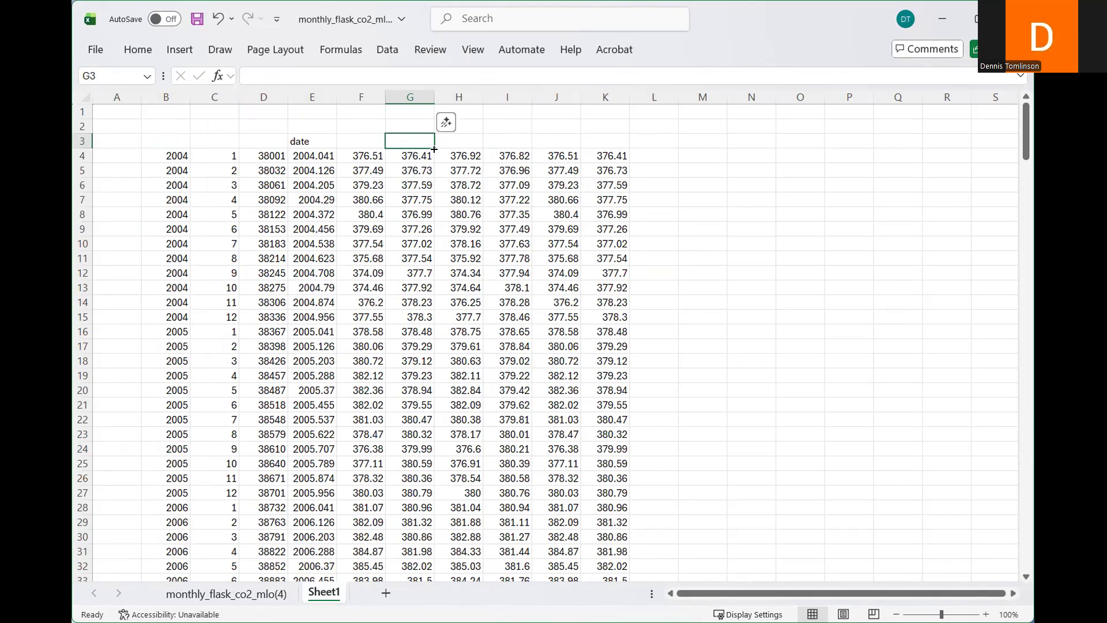
{"action": "left_click", "coordinate": [459, 143]}
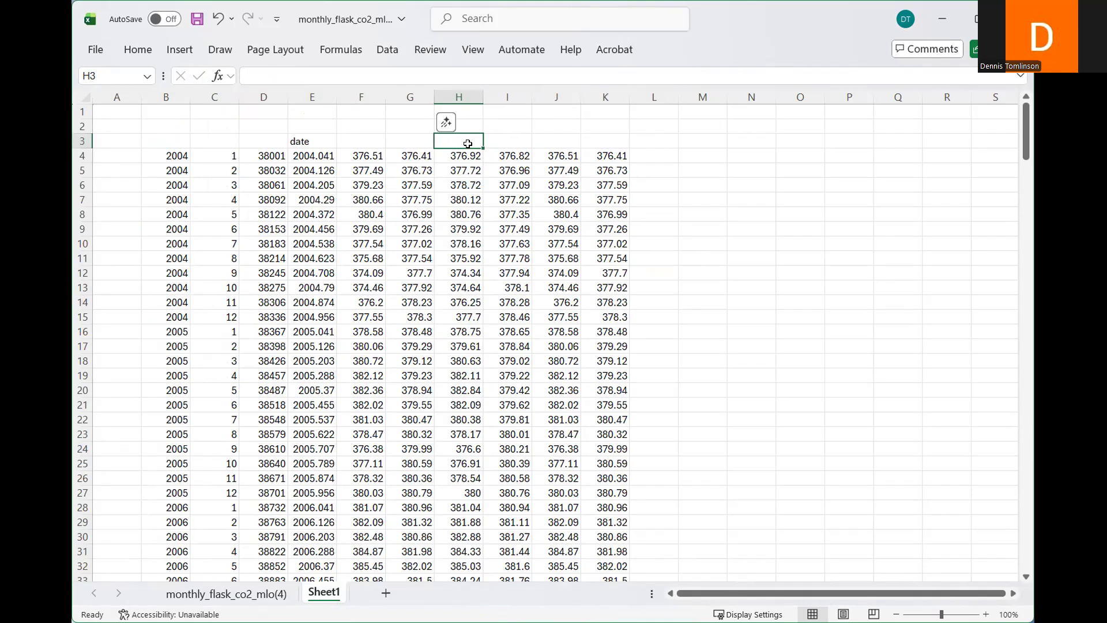
{"action": "type", "text": "CO2"}
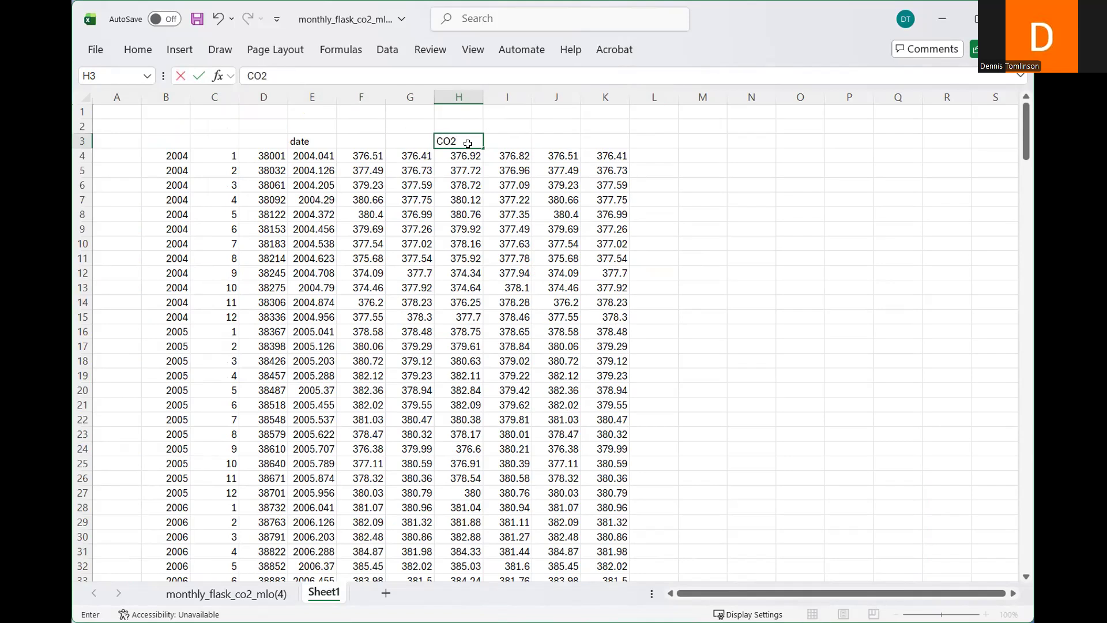
{"action": "type", "text": " (ppm)"}
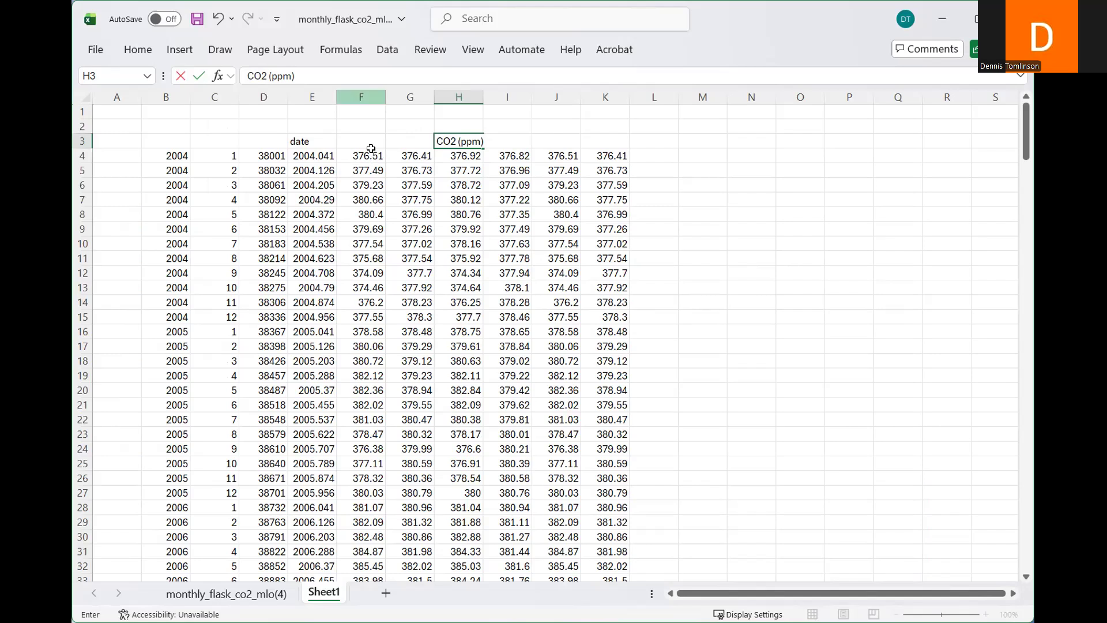
- Delete the two unneeded columns F and G so the CO2 (ppm) column sits directly beside the date column
{"action": "left_click", "coordinate": [361, 97]}
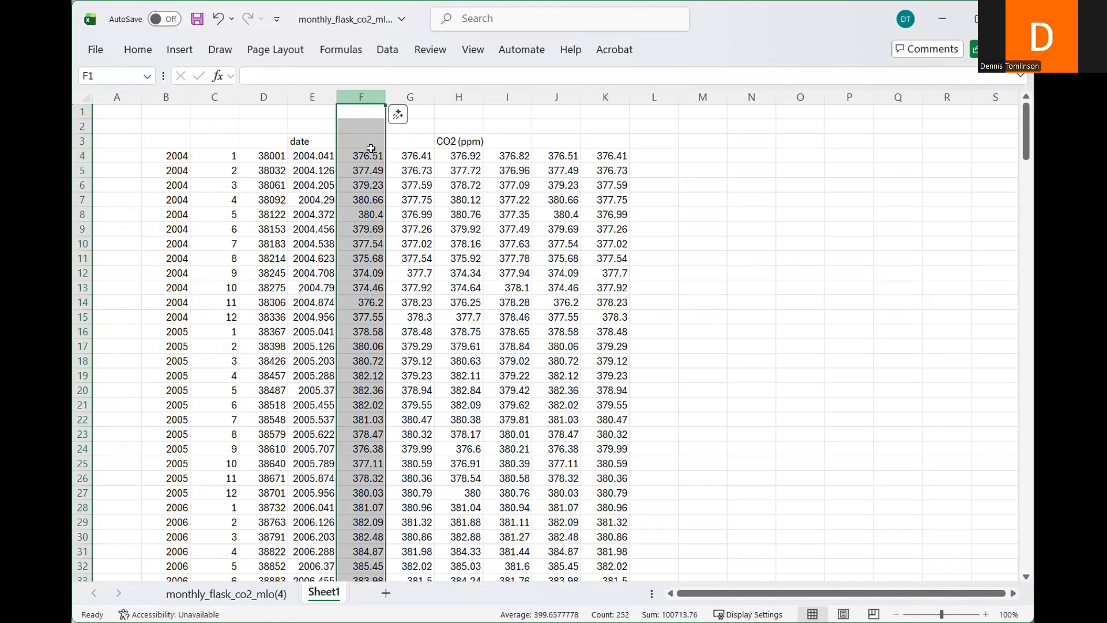
{"action": "mouse_move", "coordinate": [371, 149]}
{"action": "left_mouse_down"}
{"action": "mouse_move", "coordinate": [410, 148]}
{"action": "mouse_move", "coordinate": [371, 149]}
{"action": "left_mouse_up"}
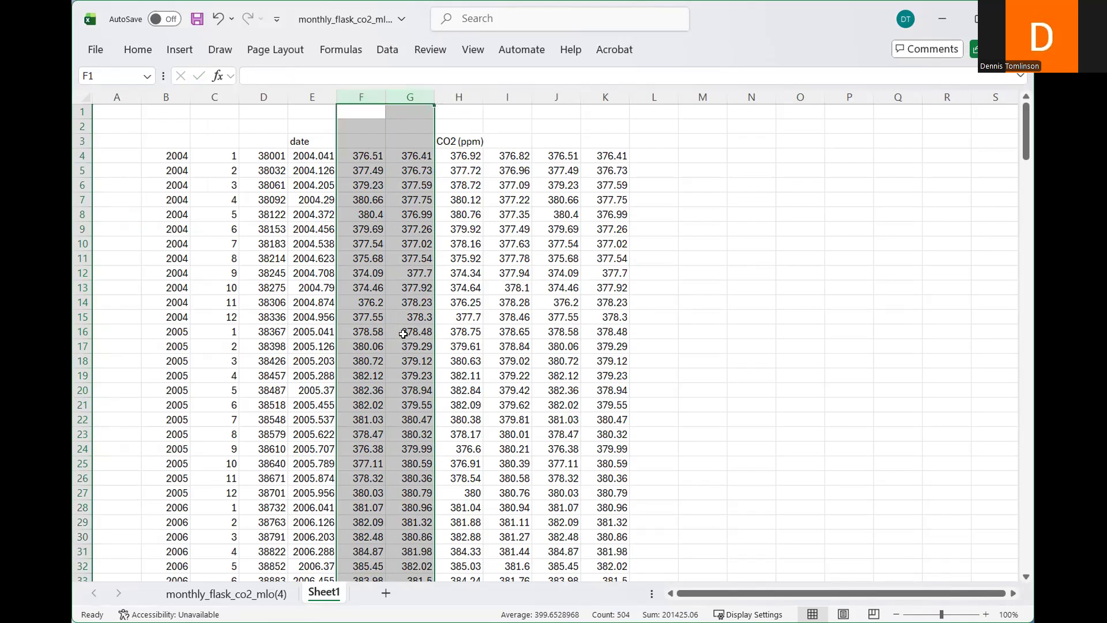
{"action": "key", "text": "Delete"}
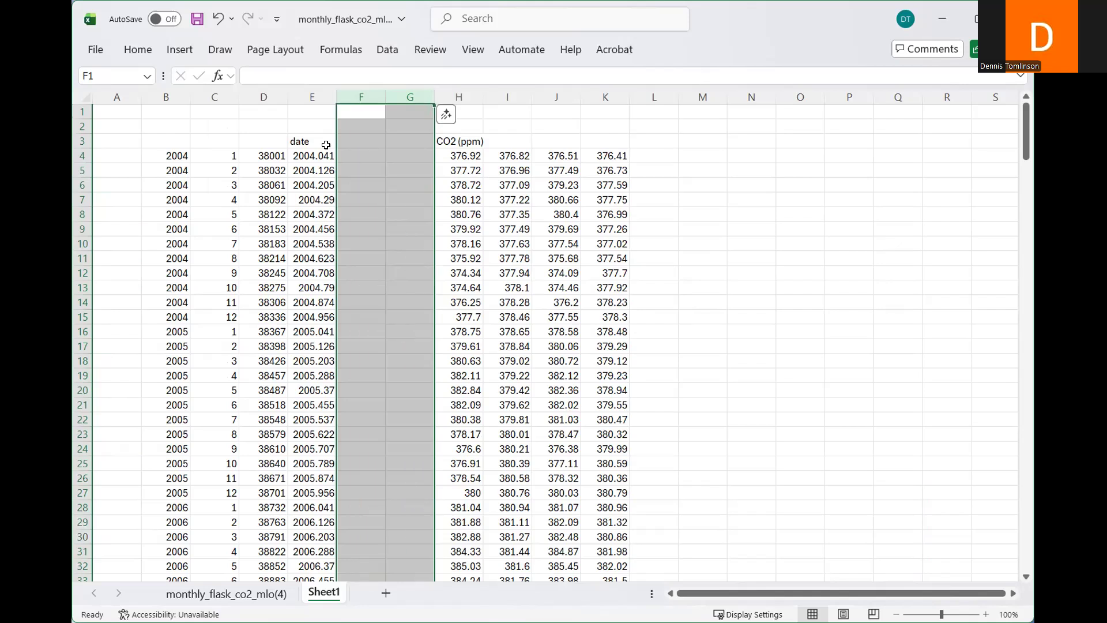
{"action": "right_click", "coordinate": [372, 98]}
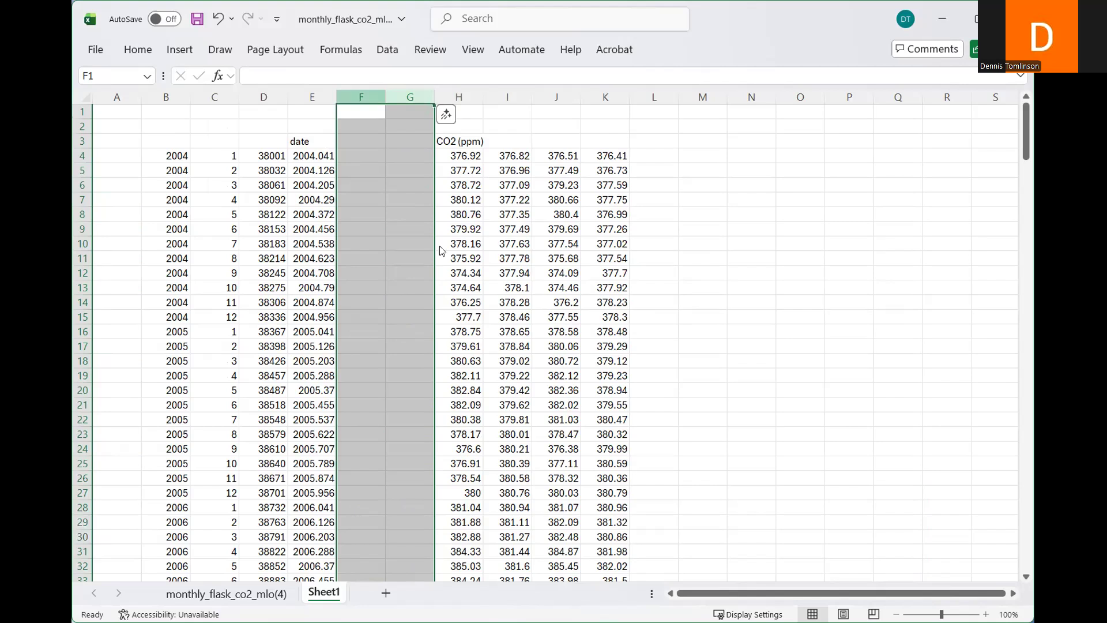
{"action": "left_click", "coordinate": [426, 277]}
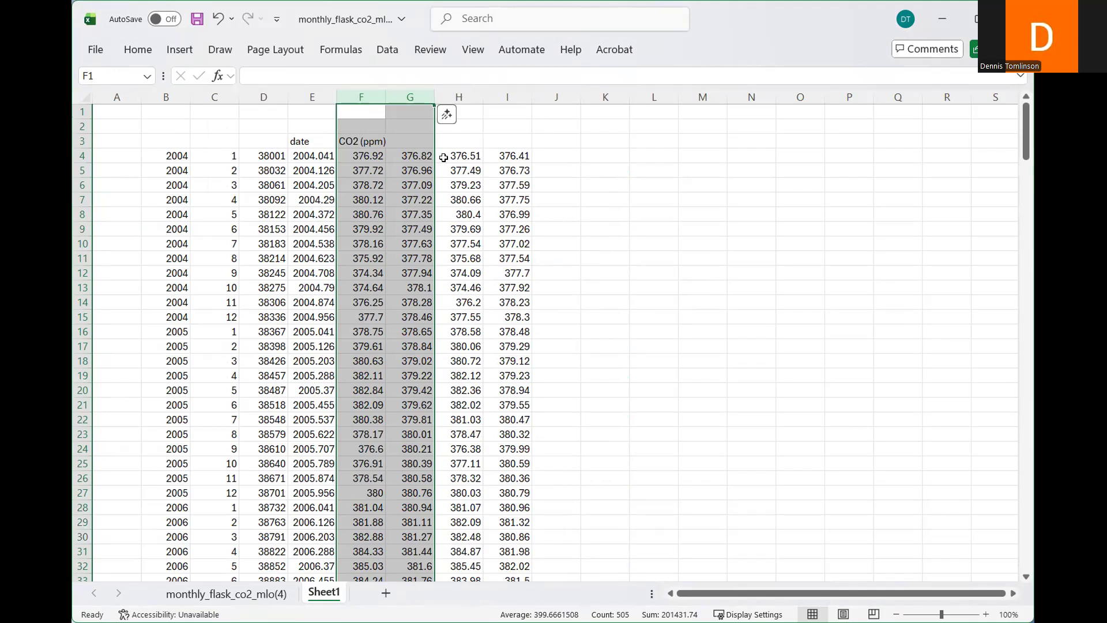
- Delete the three remaining unlabeled data columns G through I beside the CO2 (ppm) column
{"action": "left_click", "coordinate": [458, 97]}
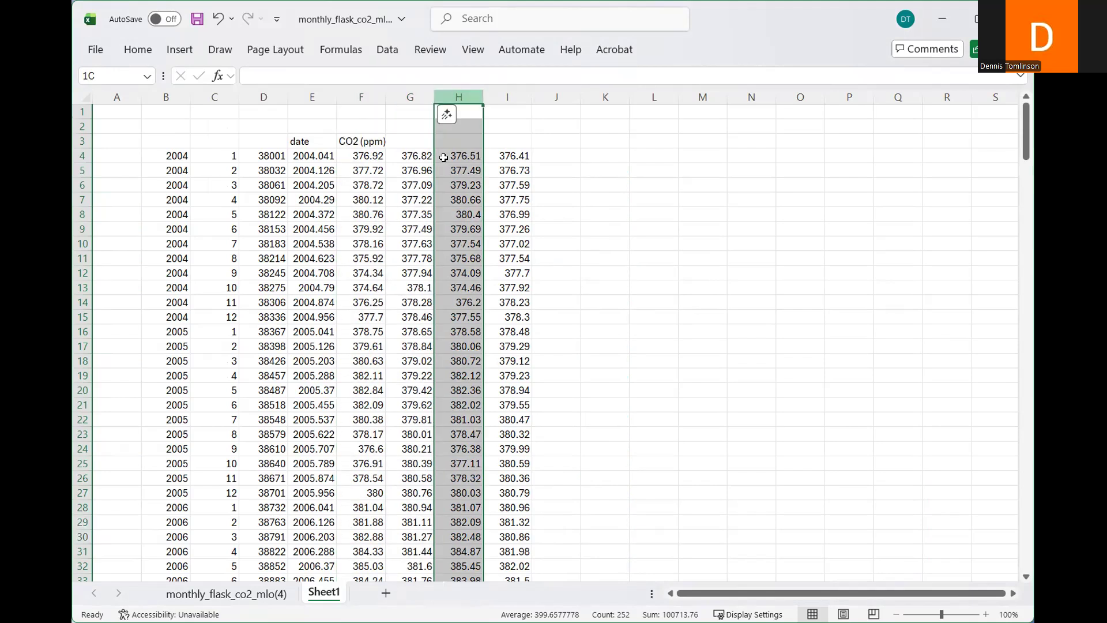
{"action": "left_click_drag", "start_coordinate": [459, 98], "coordinate": [508, 98]}
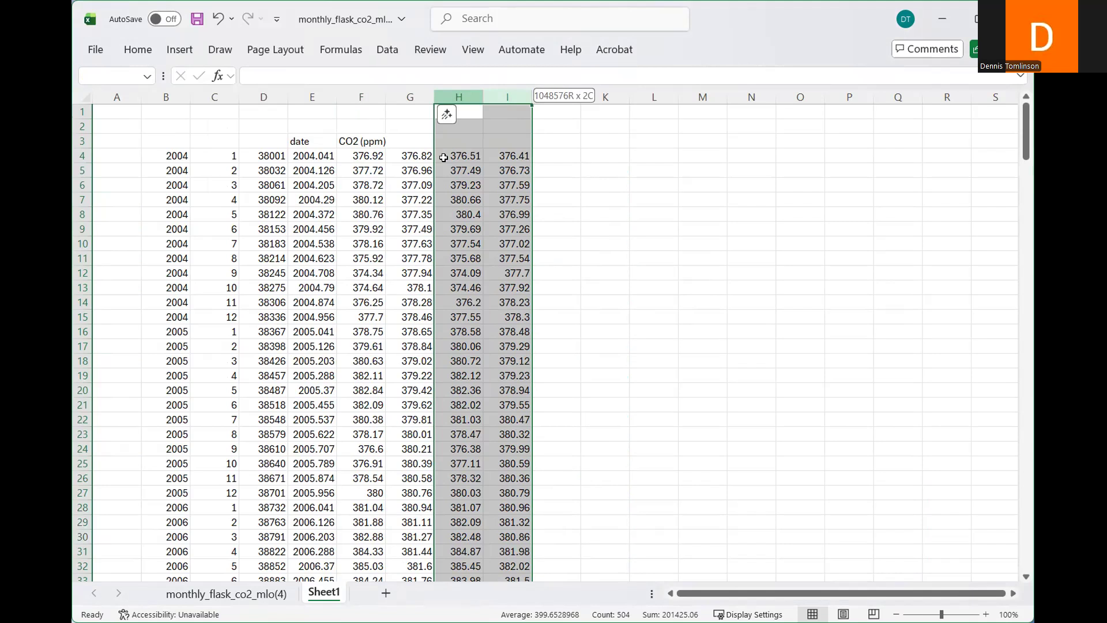
{"action": "left_click_drag", "start_coordinate": [410, 97], "coordinate": [508, 98]}
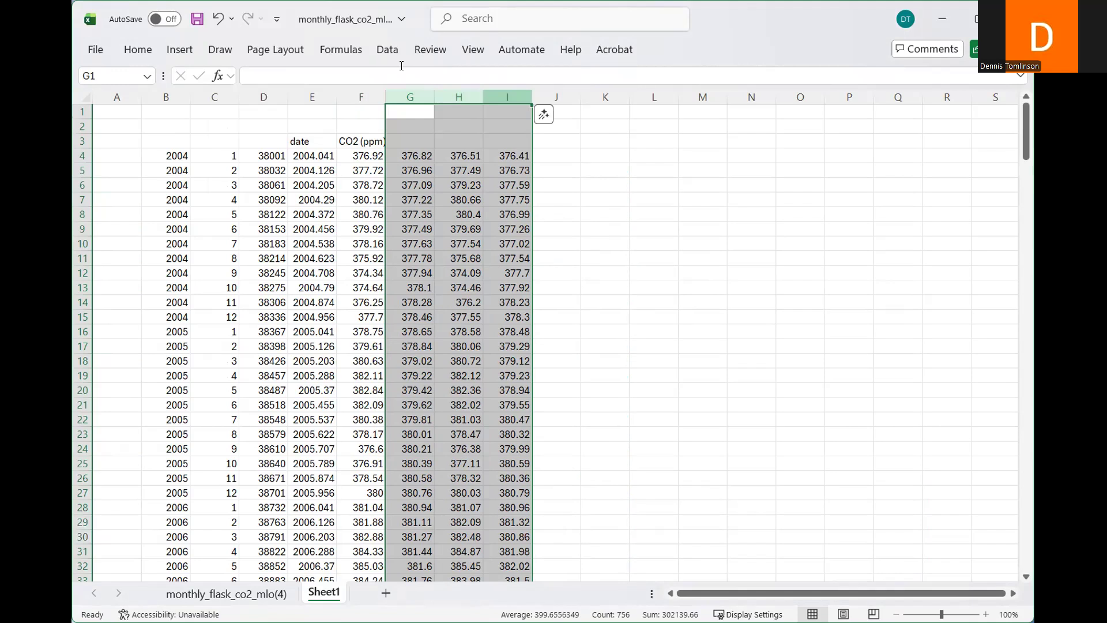
{"action": "right_click", "coordinate": [498, 98]}
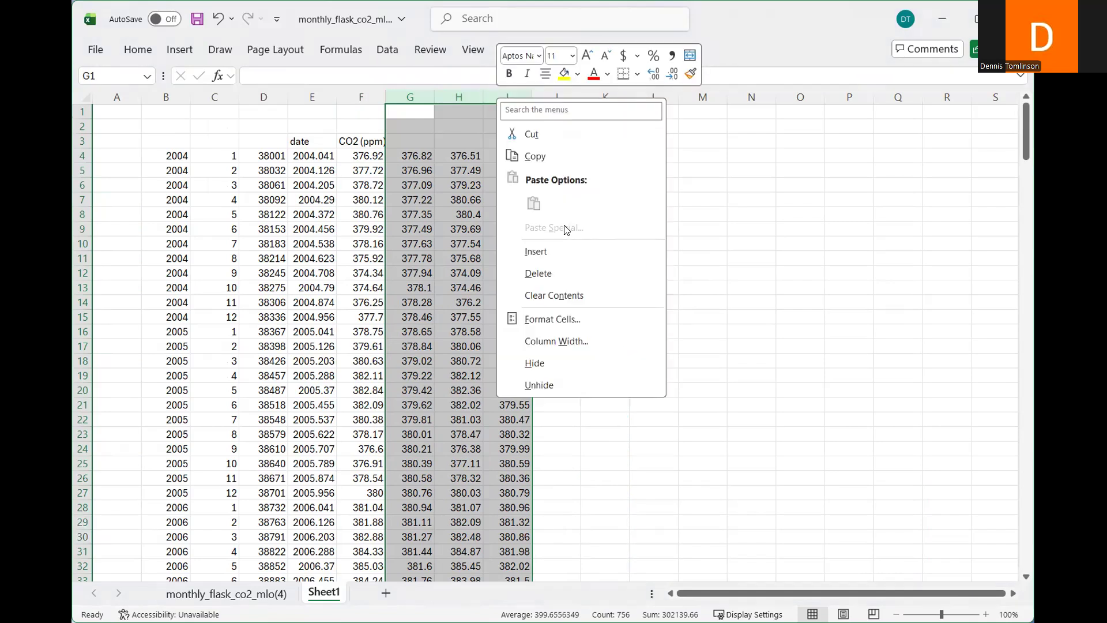
{"action": "left_click", "coordinate": [549, 274]}
{"action": "left_click", "coordinate": [626, 271]}
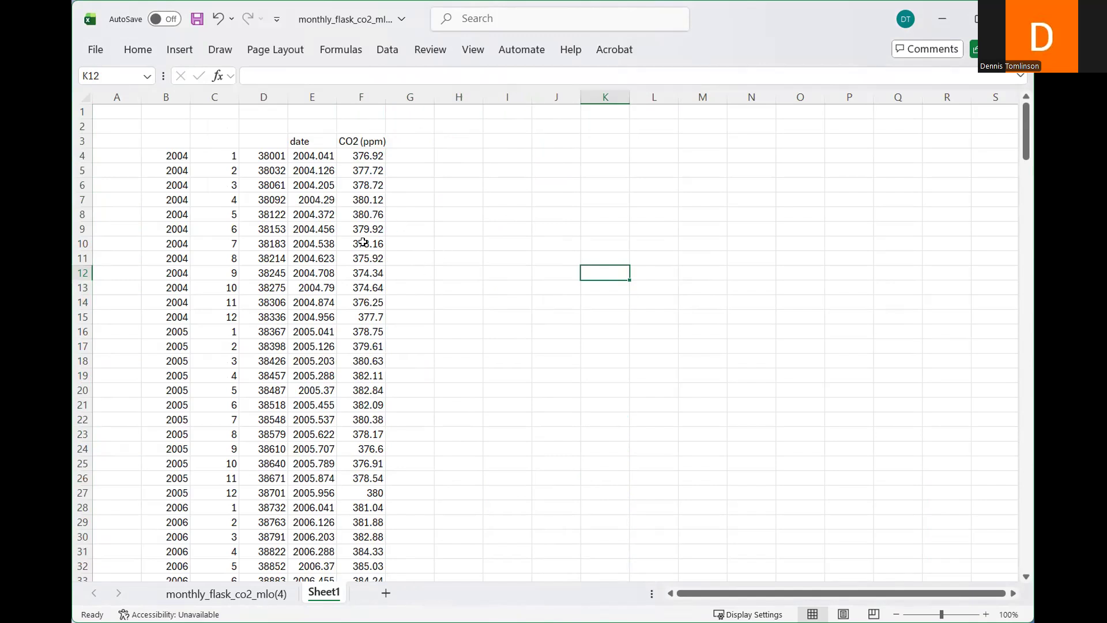
- Insert a scatter chart with smooth lines and no markers from the date and CO2 data in E3:F255
{"action": "left_click", "coordinate": [307, 151]}
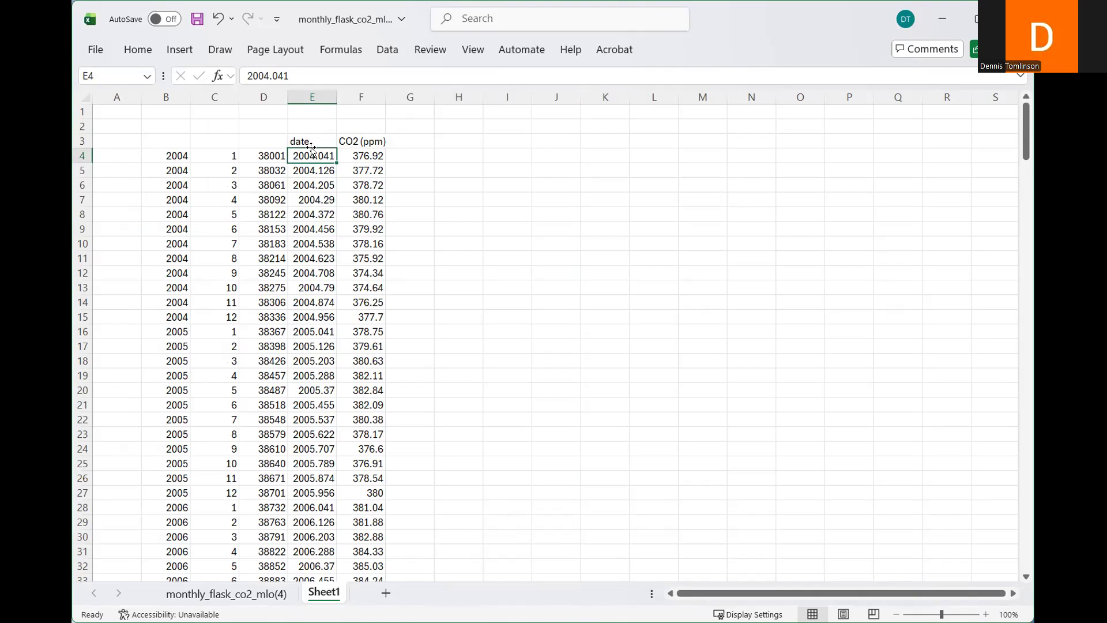
{"action": "left_click", "coordinate": [311, 147]}
{"action": "left_click_drag", "start_coordinate": [310, 149], "coordinate": [346, 554]}
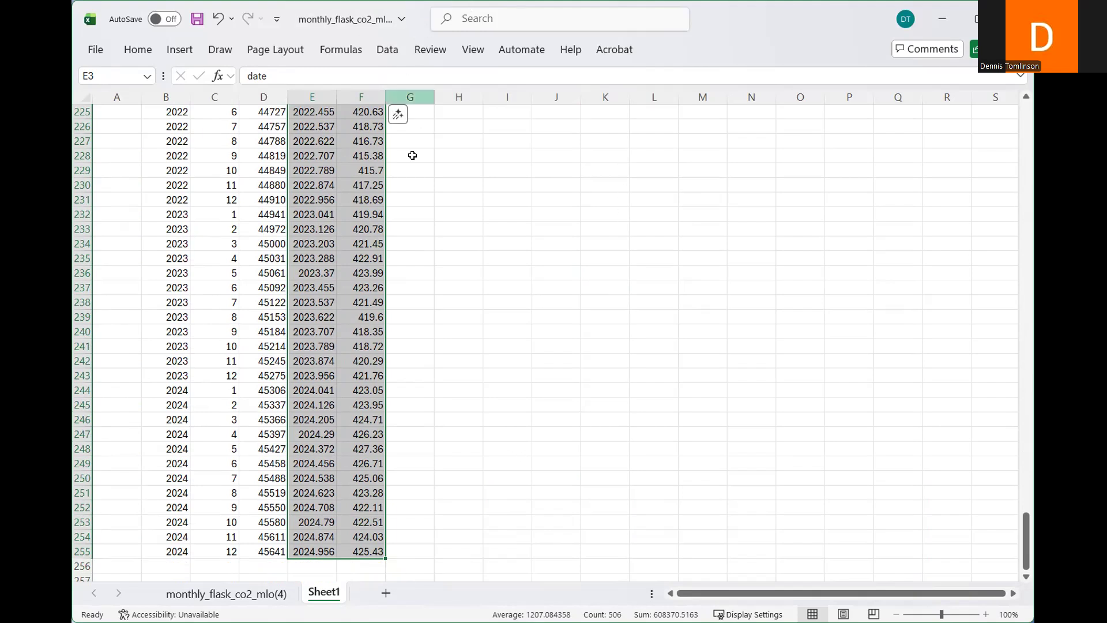
{"action": "left_click", "coordinate": [173, 56]}
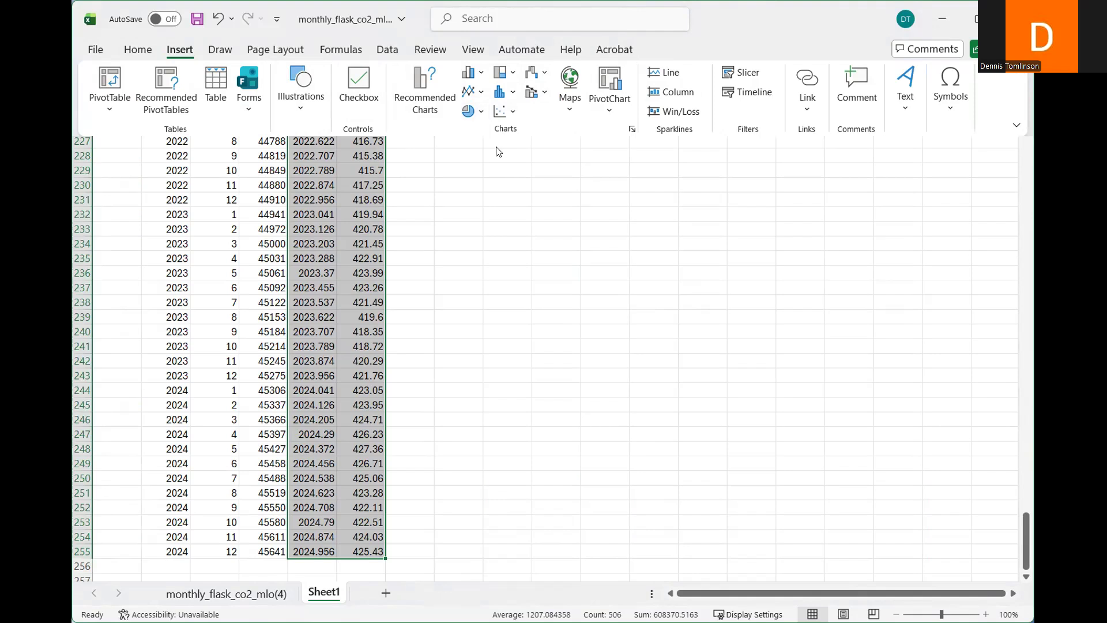
{"action": "scroll", "coordinate": [536, 176], "scroll_direction": "up", "scroll_amount": 5}
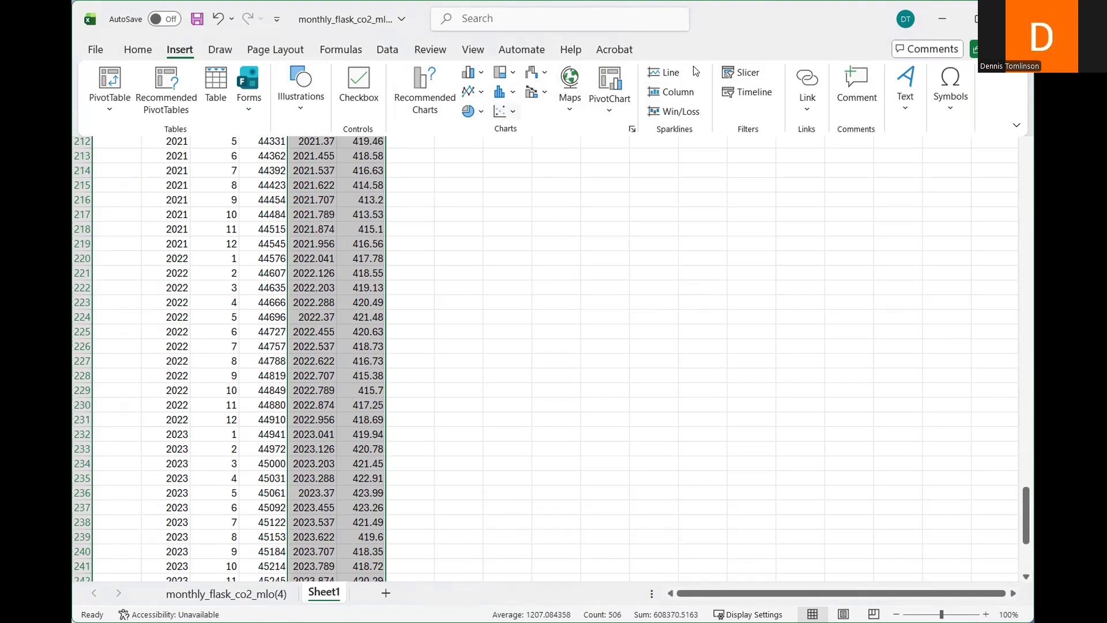
{"action": "left_click", "coordinate": [502, 110]}
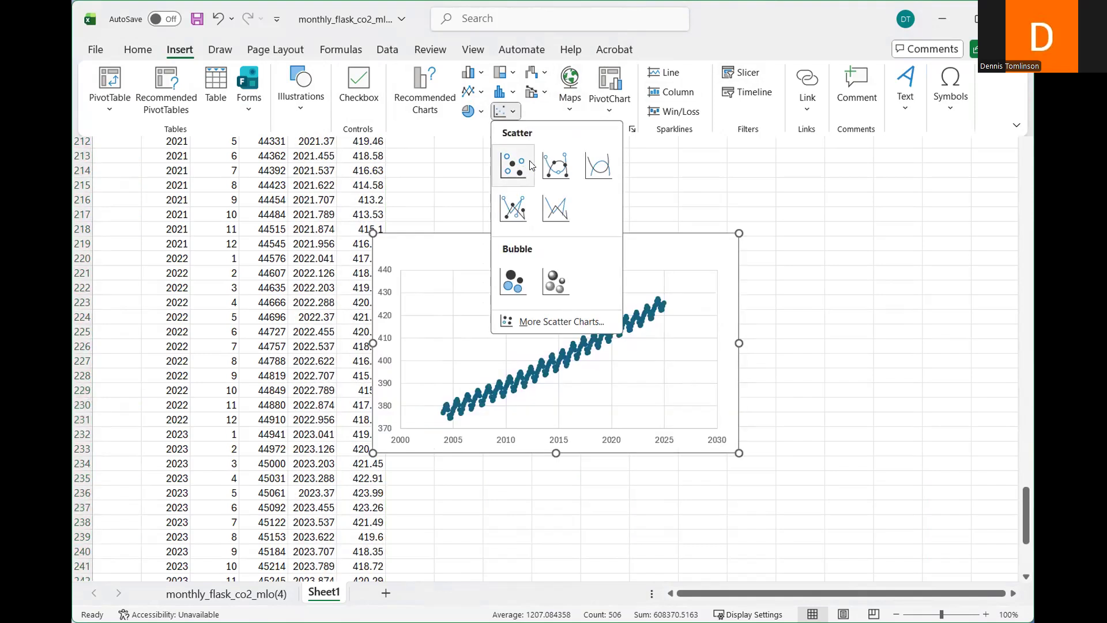
{"action": "left_click", "coordinate": [600, 167]}
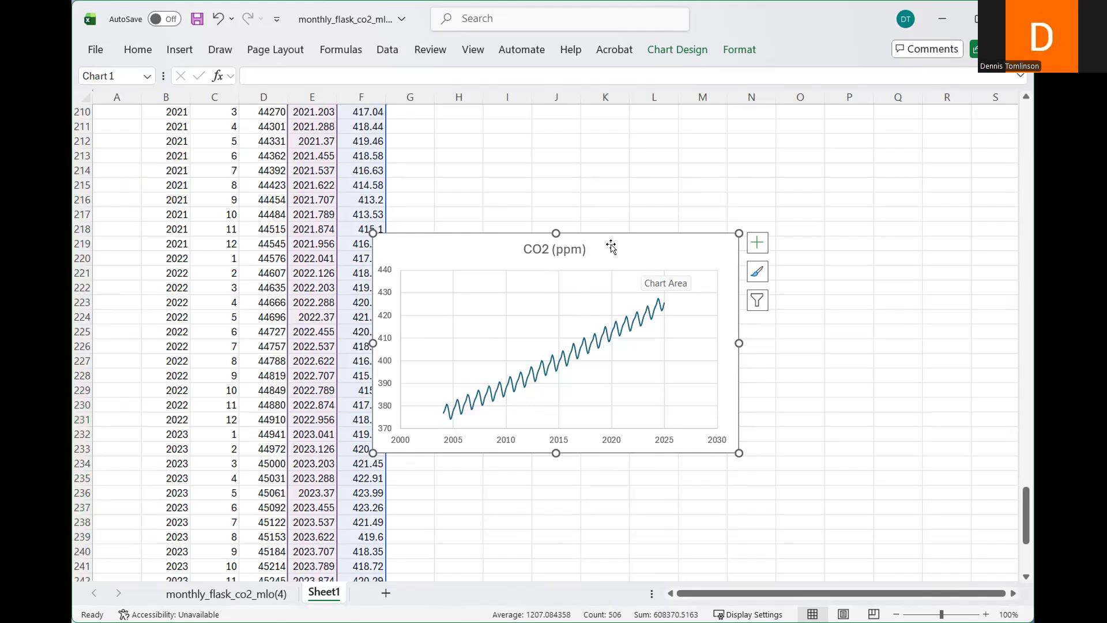
- Move the CO2 chart clear of the data and enlarge it to span about columns H to Q, rows 216 to 240
{"action": "left_click_drag", "start_coordinate": [612, 247], "coordinate": [672, 202]}
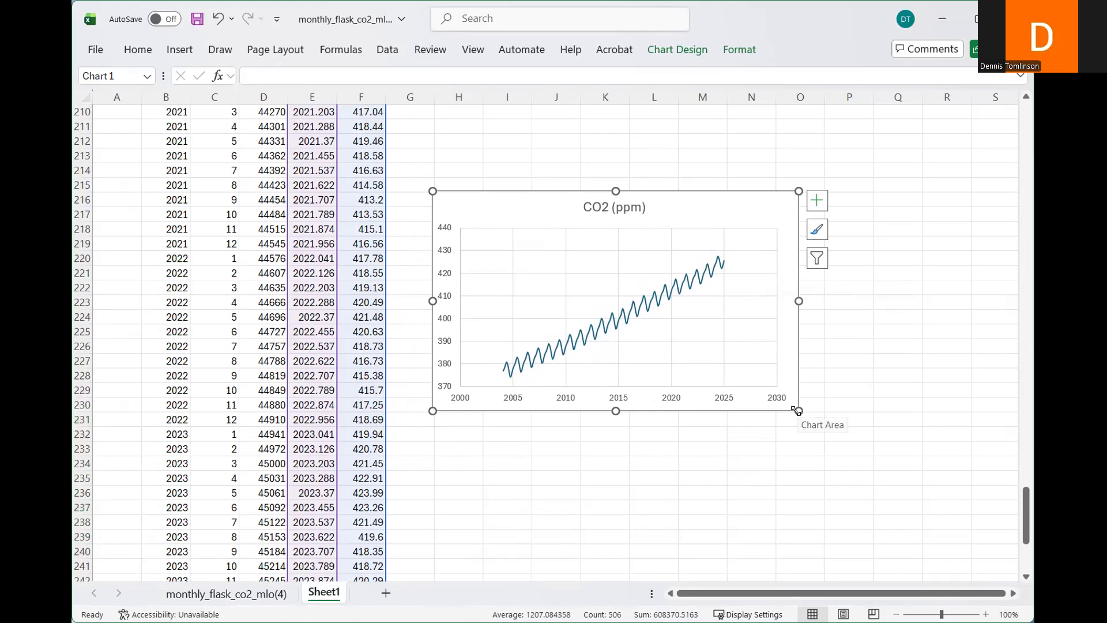
{"action": "left_click_drag", "start_coordinate": [799, 411], "coordinate": [995, 560]}
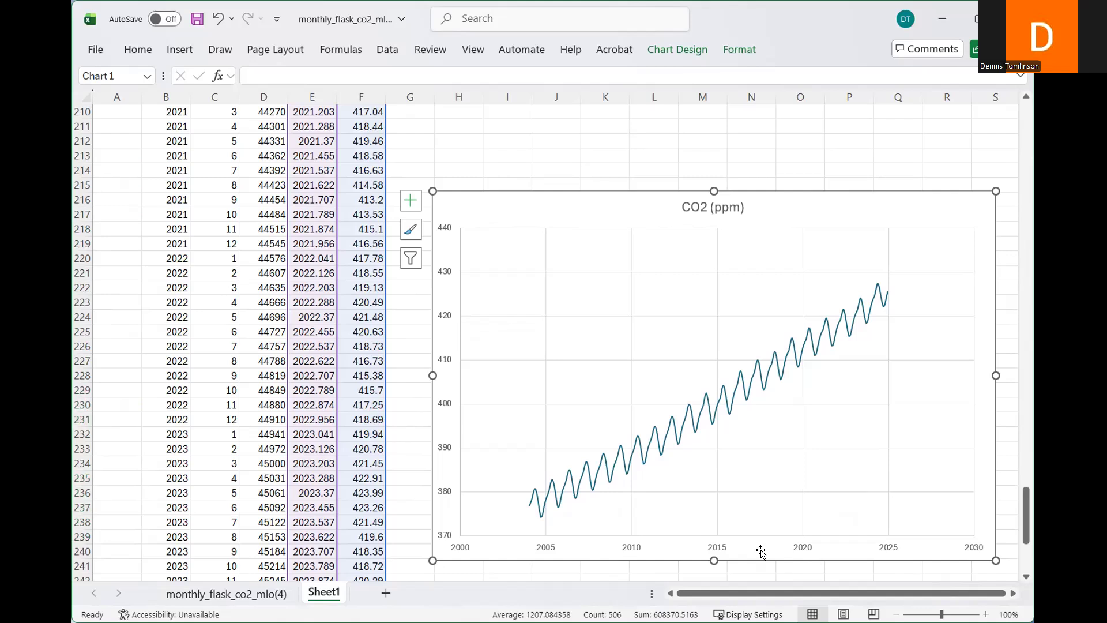
{"action": "left_click_drag", "start_coordinate": [926, 601], "coordinate": [929, 600]}
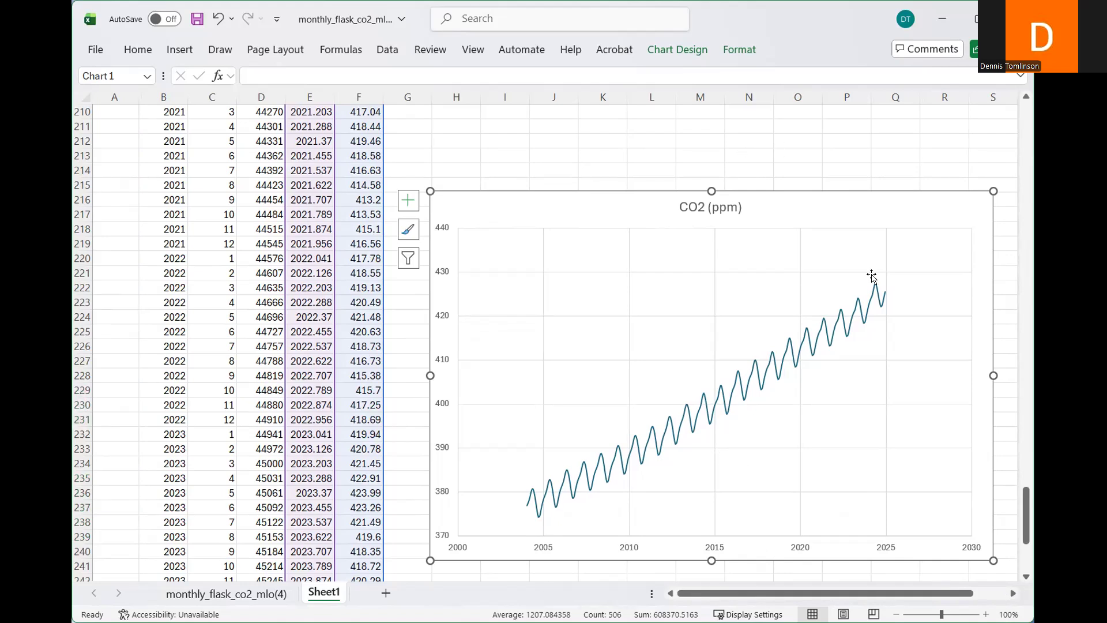
{"action": "left_click_drag", "start_coordinate": [994, 560], "coordinate": [920, 558]}
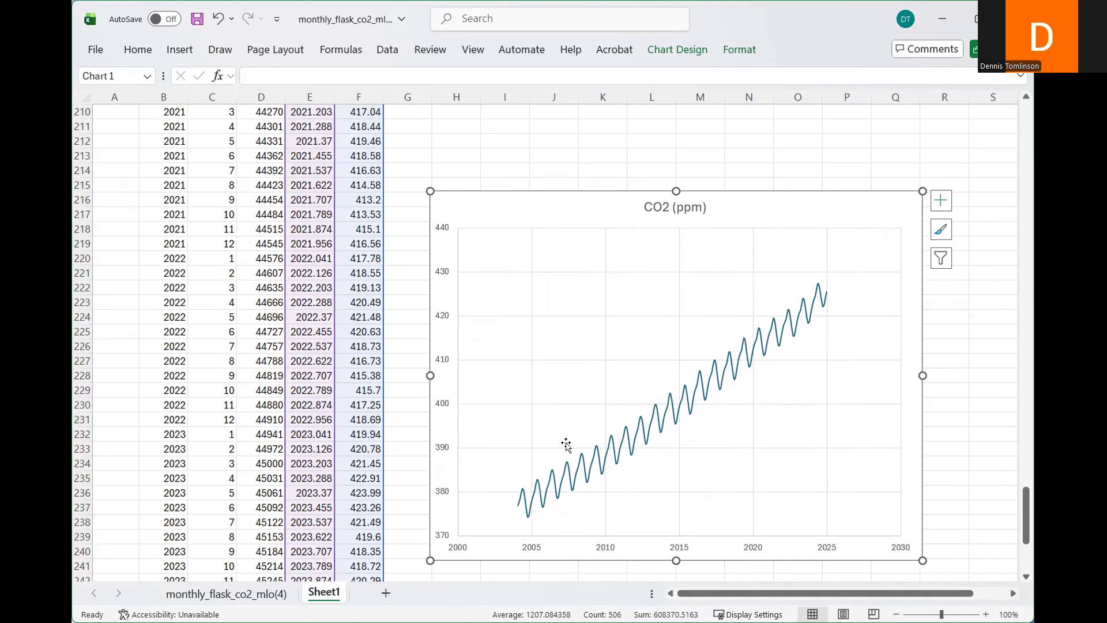
- Add a linear trendline to the CO2 chart and open its detailed formatting options
{"action": "left_click", "coordinate": [941, 202]}
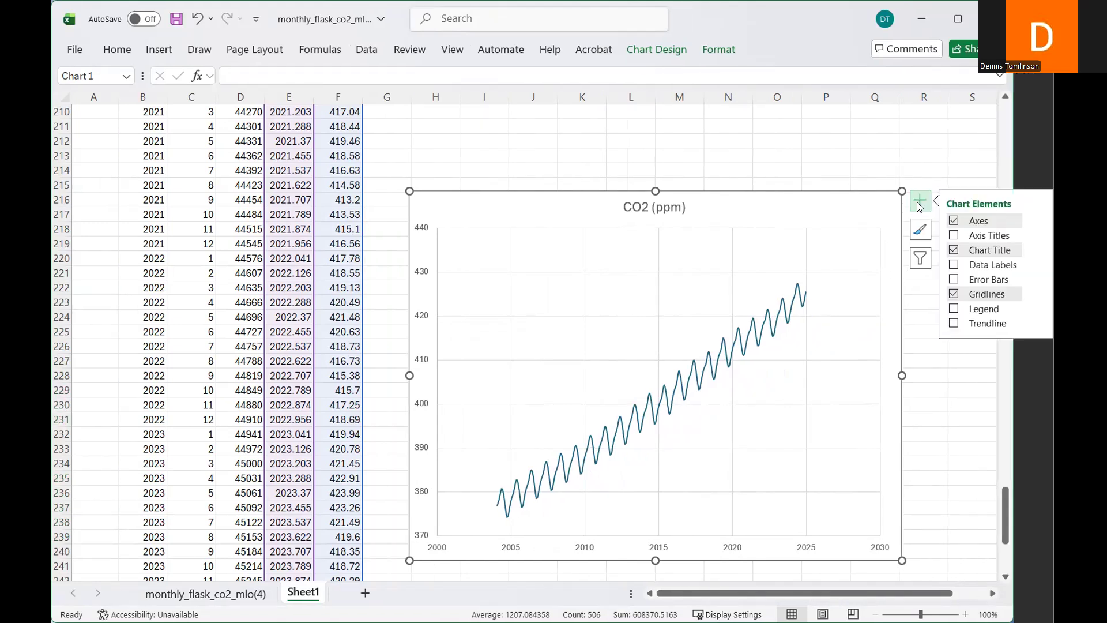
{"action": "left_click", "coordinate": [1039, 327]}
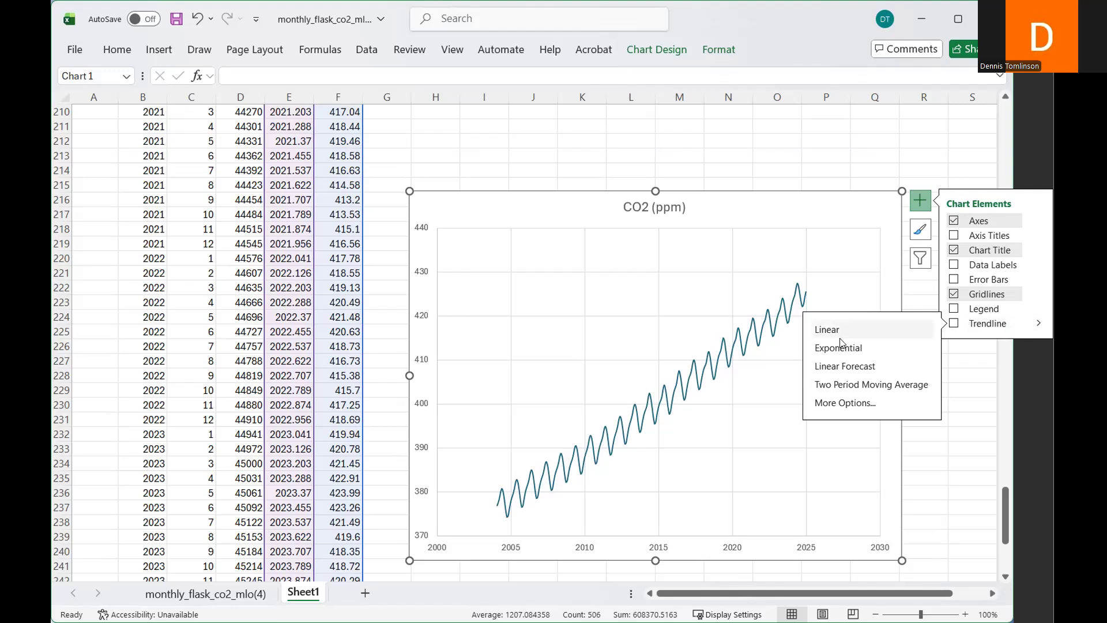
{"action": "left_click", "coordinate": [846, 403]}
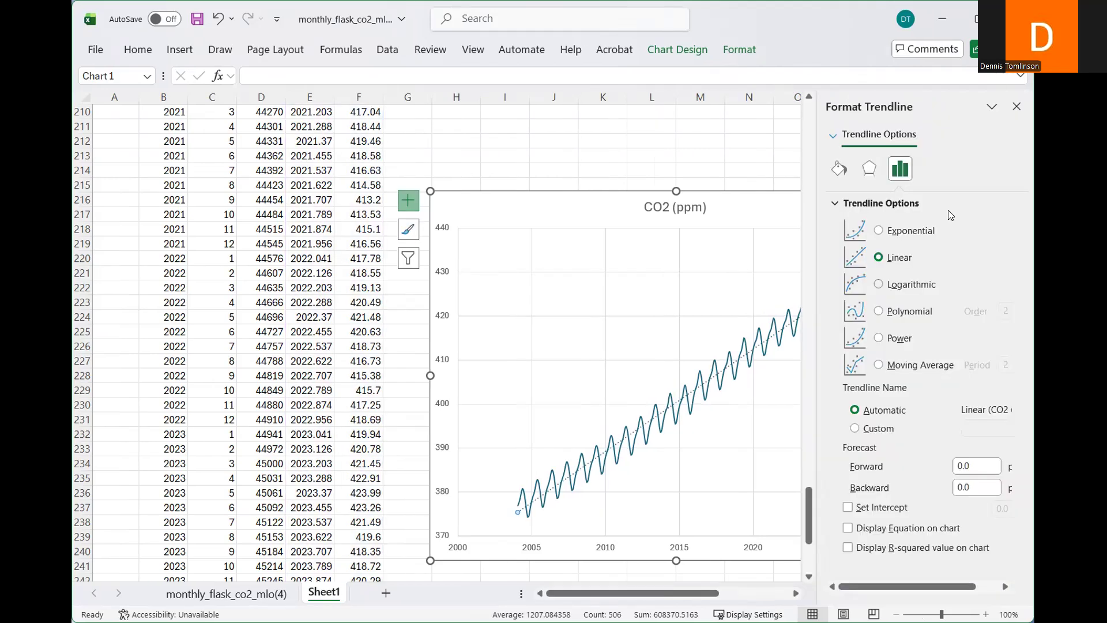
- Change the CO2 trendline to Exponential, display its equation and R-squared value on the chart, and close the trendline formatting options
{"action": "left_click", "coordinate": [901, 169]}
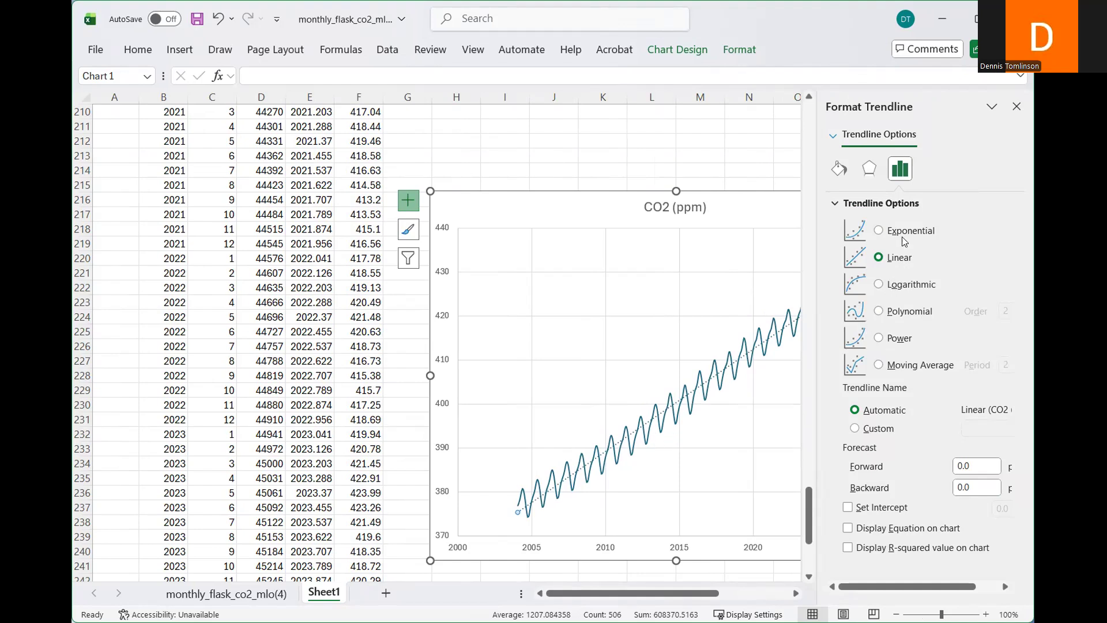
{"action": "left_click", "coordinate": [879, 231]}
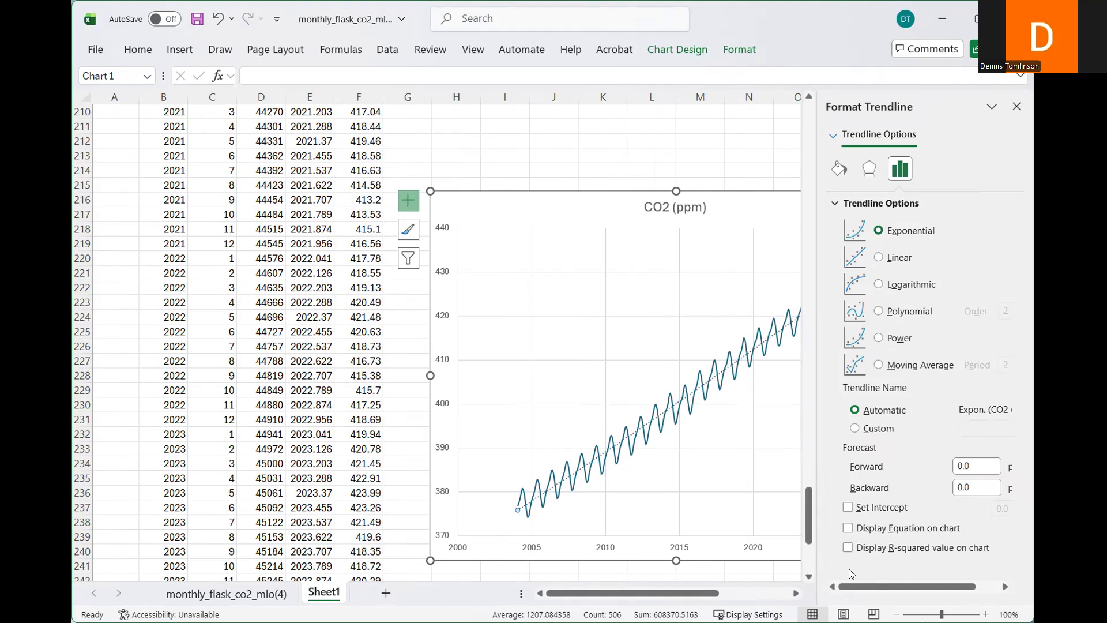
{"action": "left_click", "coordinate": [848, 528]}
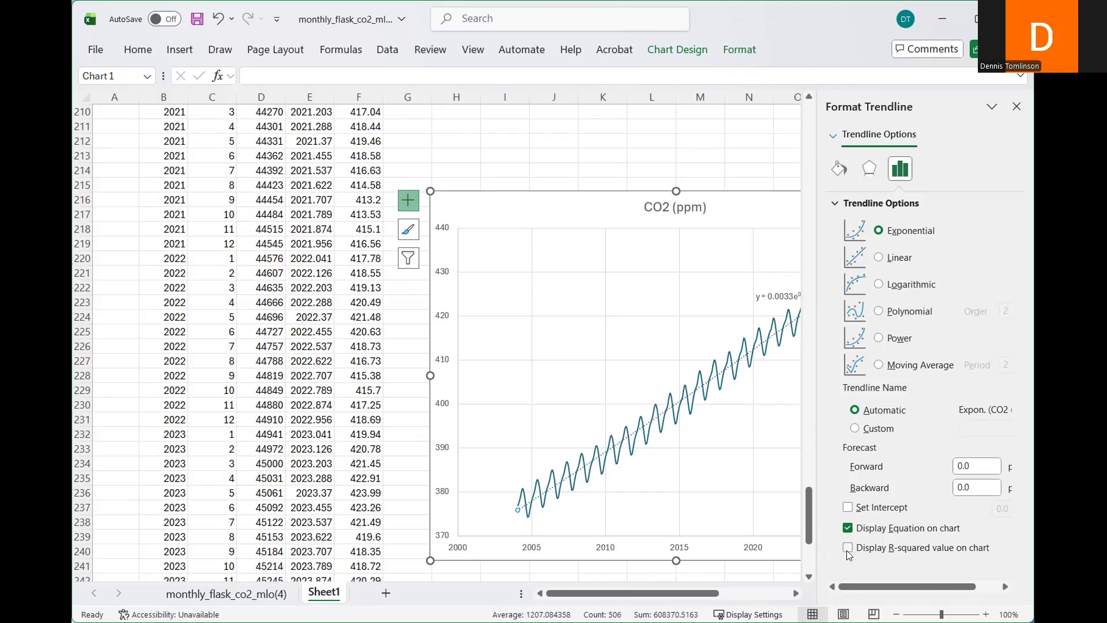
{"action": "left_click", "coordinate": [849, 549]}
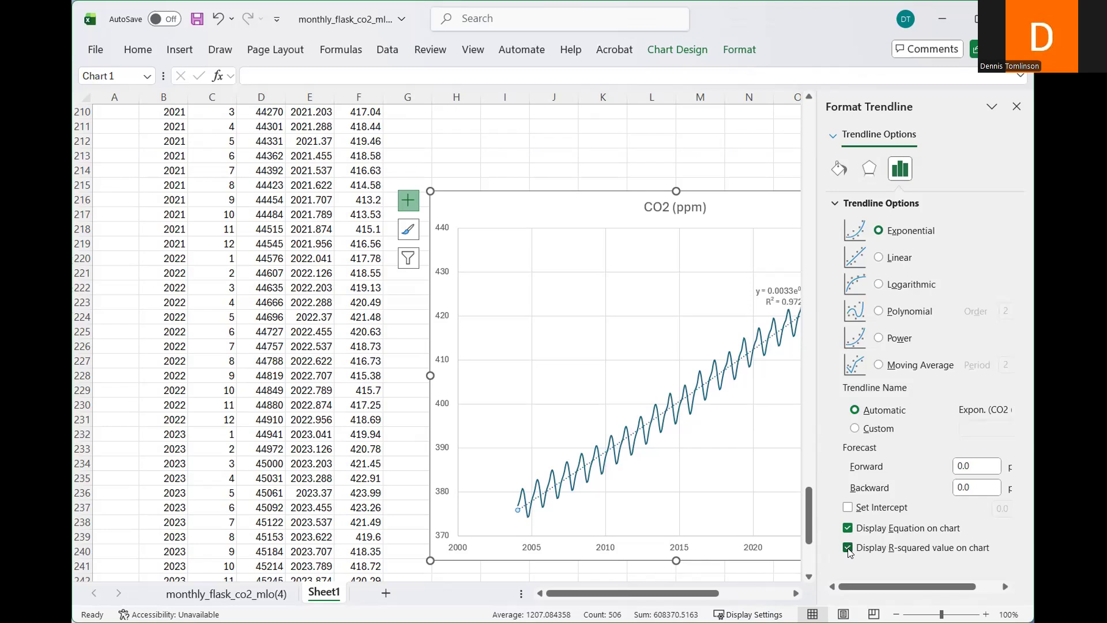
{"action": "left_click", "coordinate": [1017, 107]}
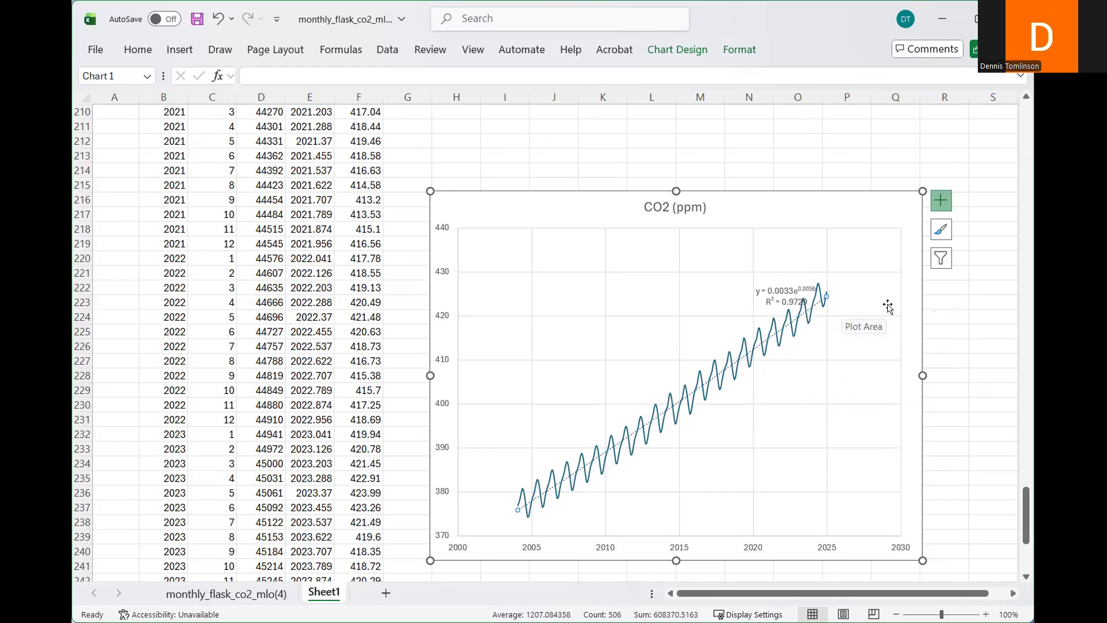
- Move the trendline equation label to the empty plot area above the curve between 2005 and 2010 and set its font size to 12
{"action": "left_click", "coordinate": [780, 293]}
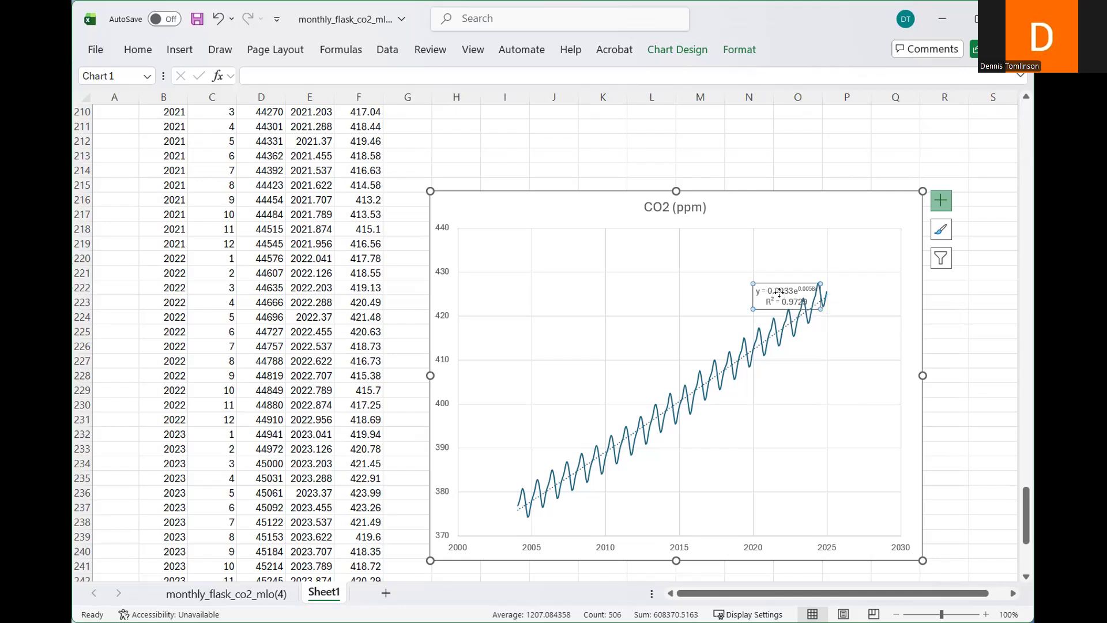
{"action": "left_click_drag", "start_coordinate": [779, 293], "coordinate": [572, 340]}
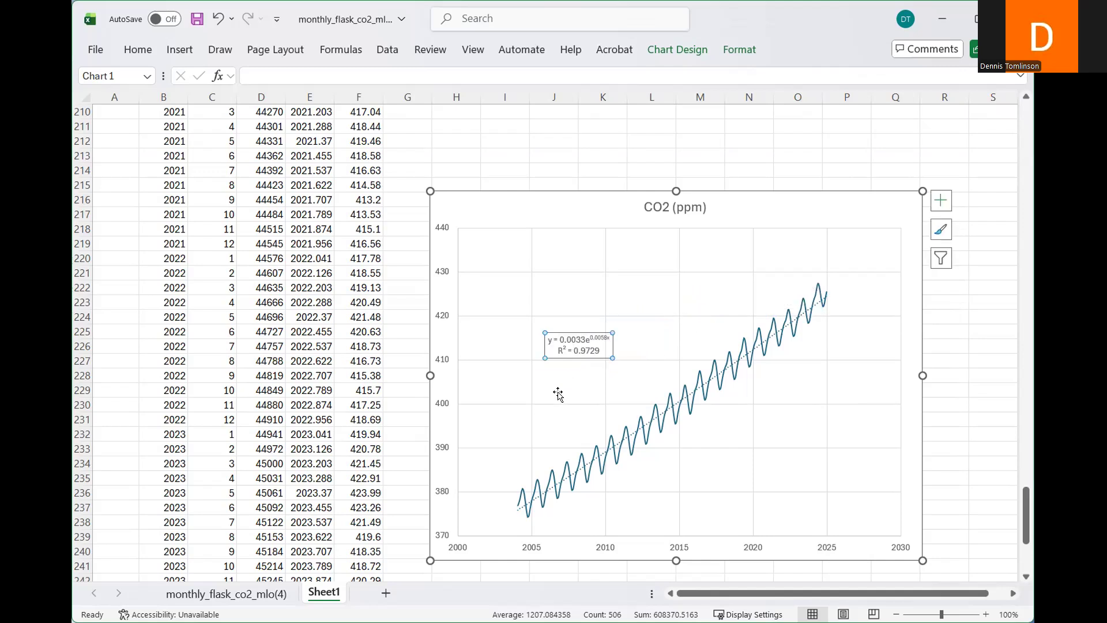
{"action": "left_click", "coordinate": [600, 348]}
{"action": "left_click_drag", "start_coordinate": [600, 348], "coordinate": [542, 339]}
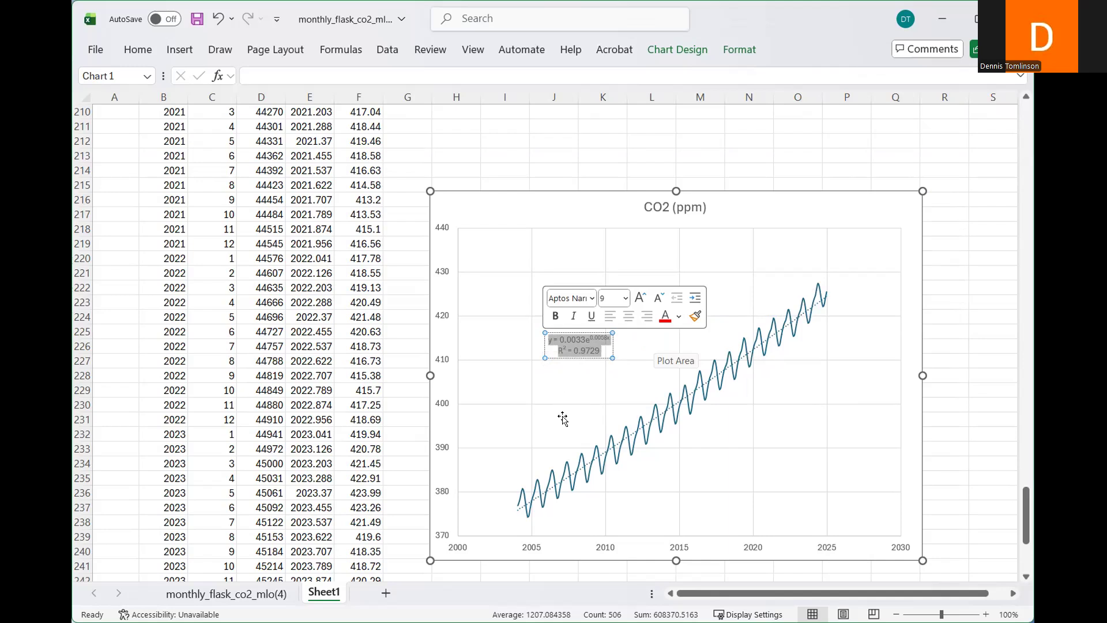
{"action": "left_click", "coordinate": [625, 298]}
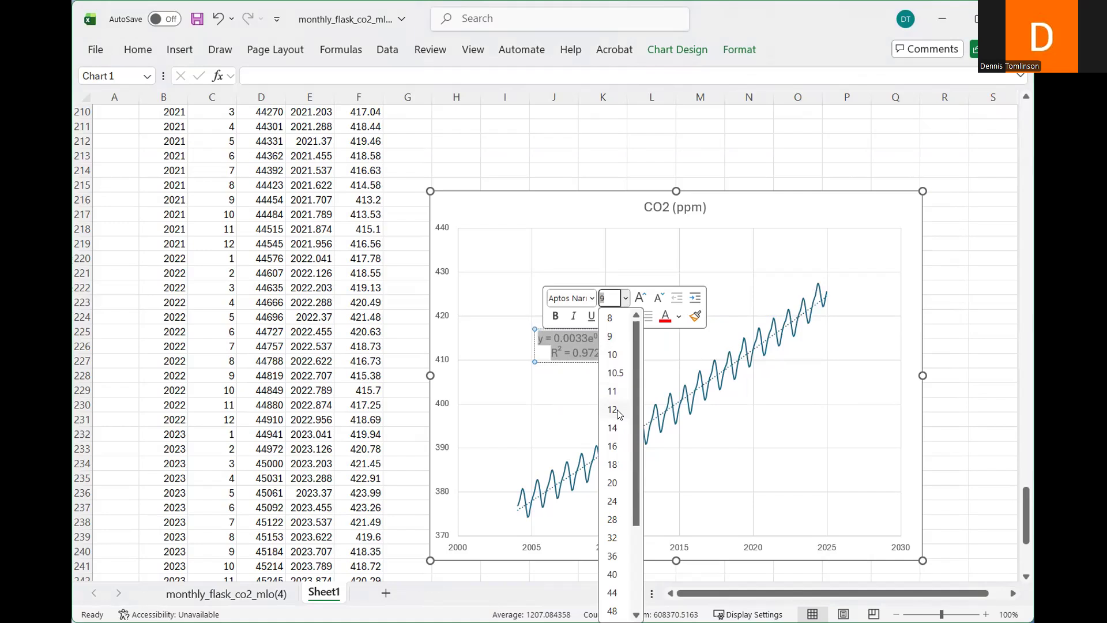
{"action": "left_click", "coordinate": [617, 411]}
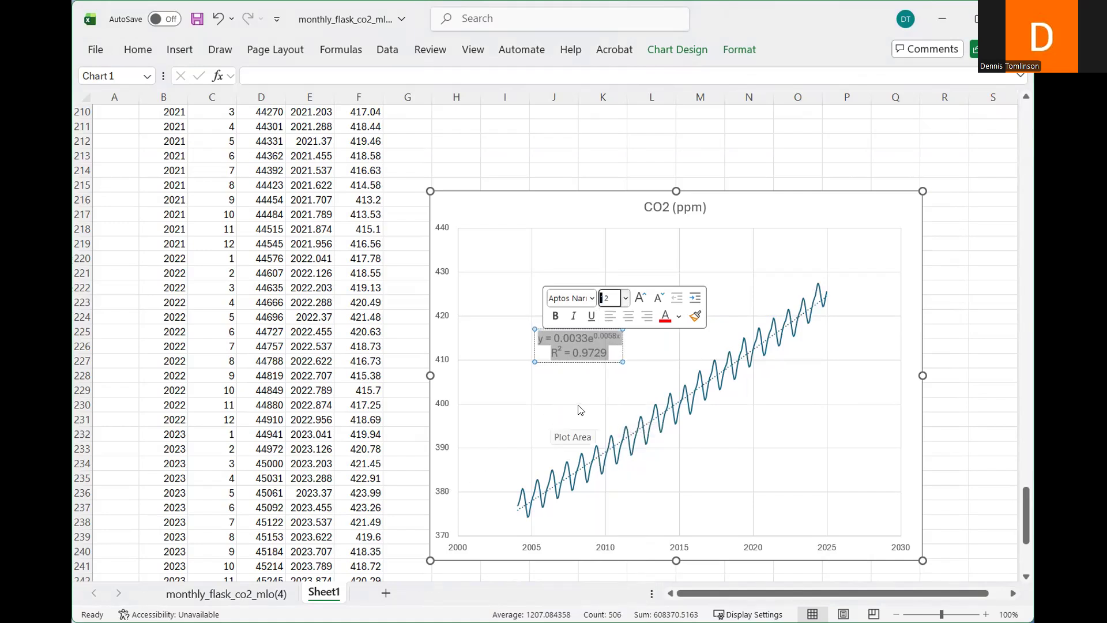
{"action": "left_click", "coordinate": [550, 419]}
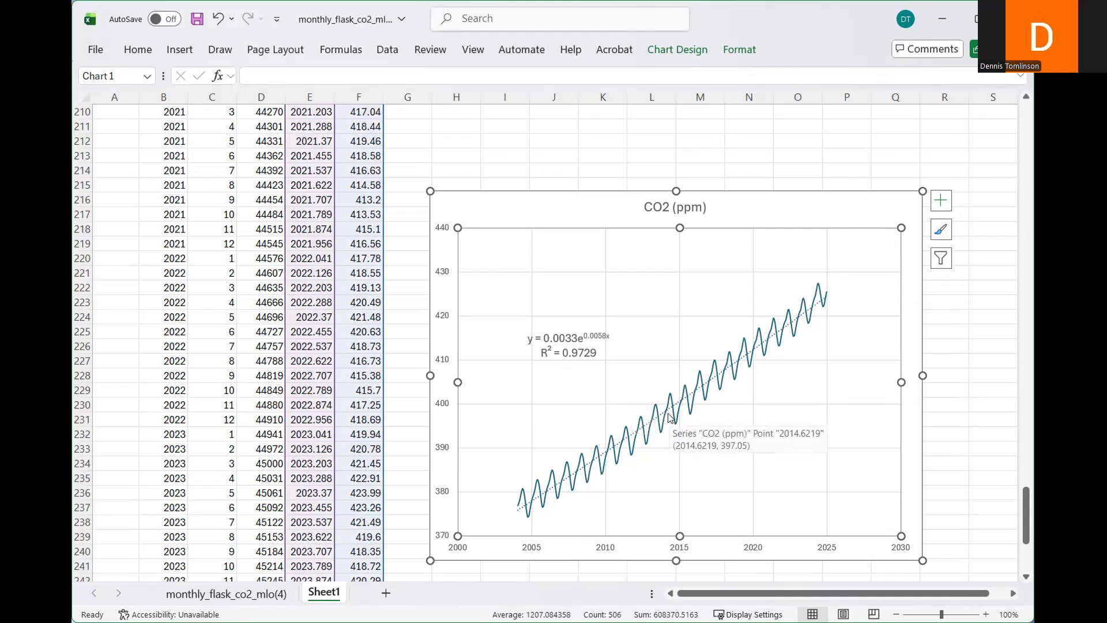
- Copy the 2024 date and CO2 values in E244:F255 to the empty area starting at E260
{"action": "scroll", "coordinate": [661, 410], "scroll_direction": "down", "scroll_amount": 1}
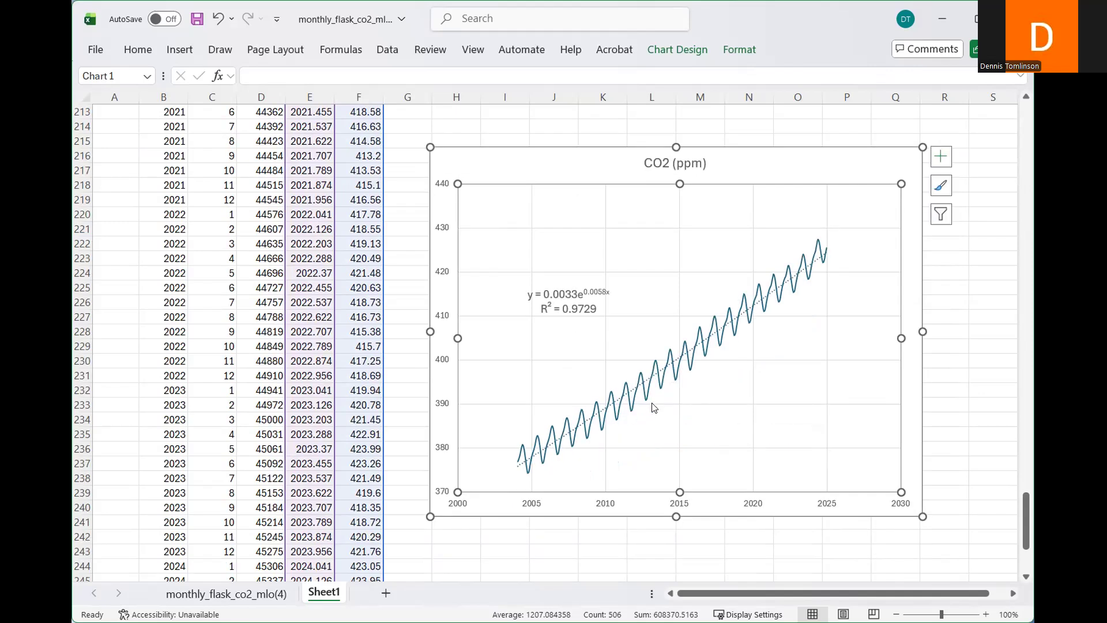
{"action": "scroll", "coordinate": [650, 398], "scroll_direction": "down", "scroll_amount": 2}
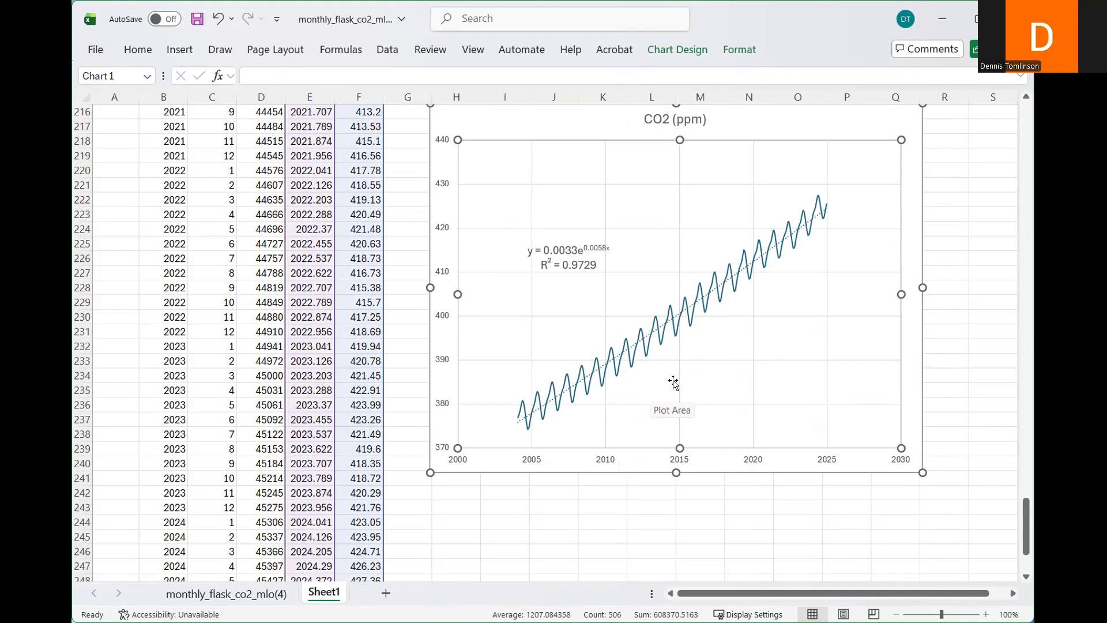
{"action": "scroll", "coordinate": [669, 379], "scroll_direction": "down", "scroll_amount": 3}
{"action": "scroll", "coordinate": [673, 380], "scroll_direction": "down", "scroll_amount": 2}
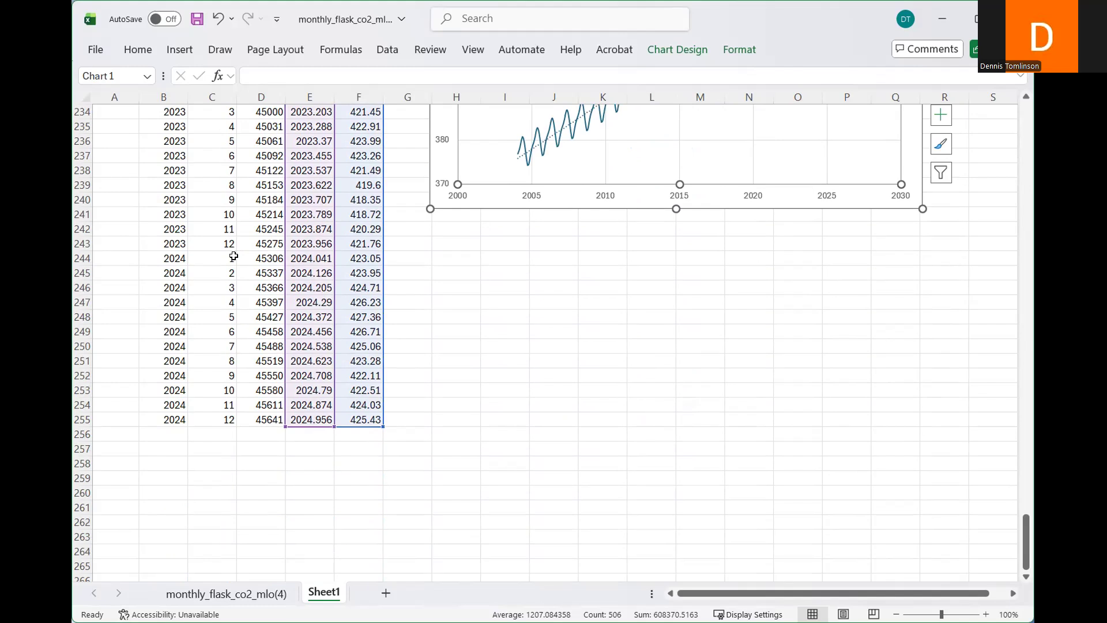
{"action": "left_click", "coordinate": [313, 260]}
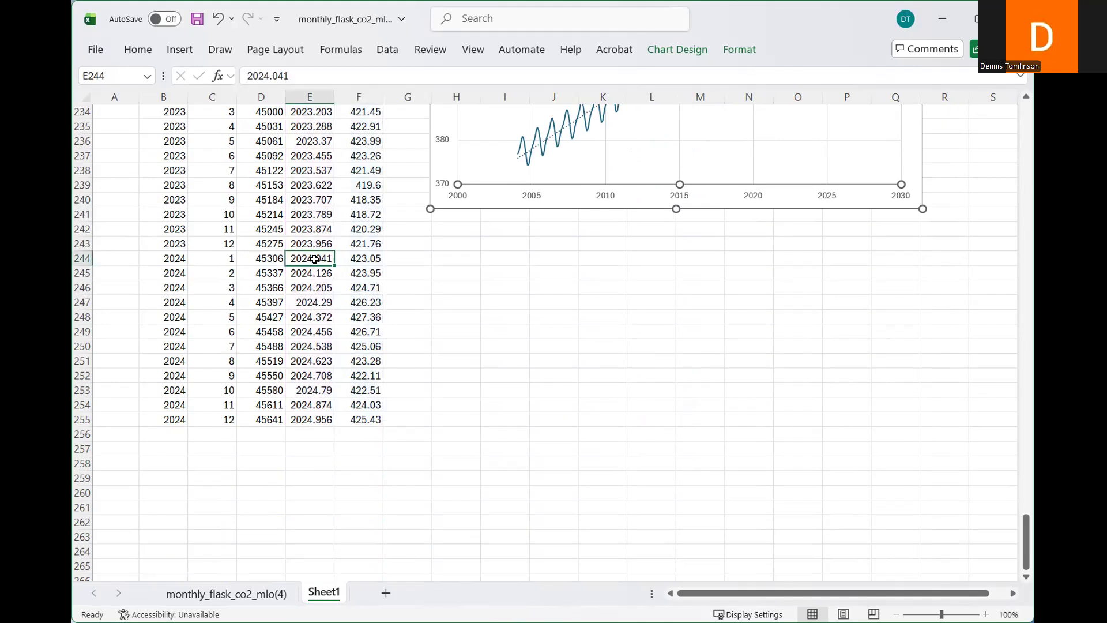
{"action": "left_click_drag", "start_coordinate": [316, 260], "coordinate": [364, 419]}
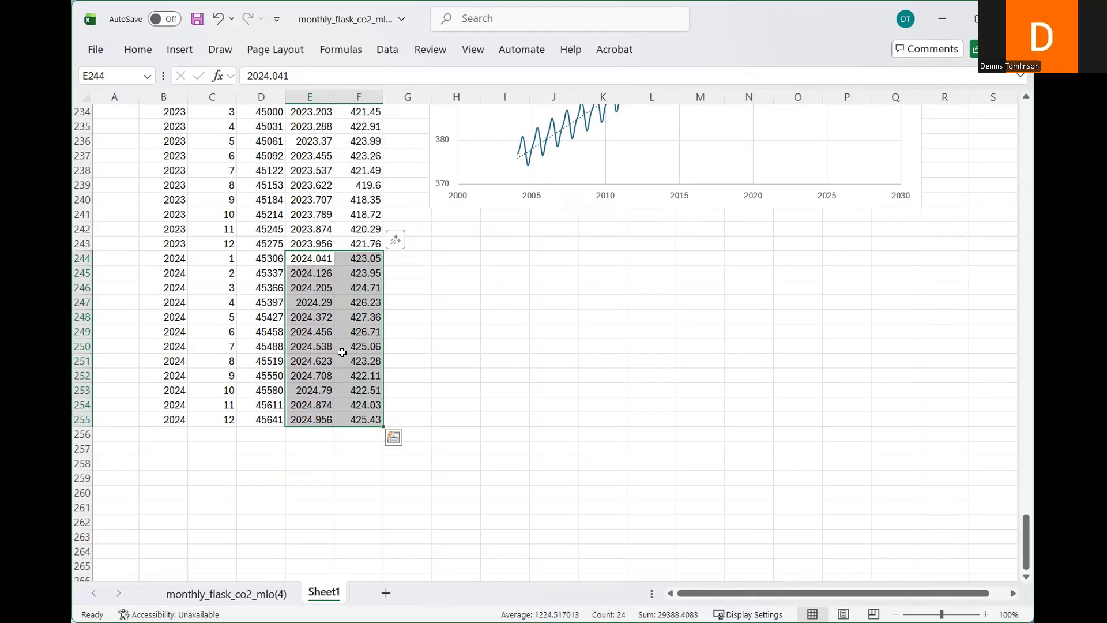
{"action": "key", "text": "ctrl+c"}
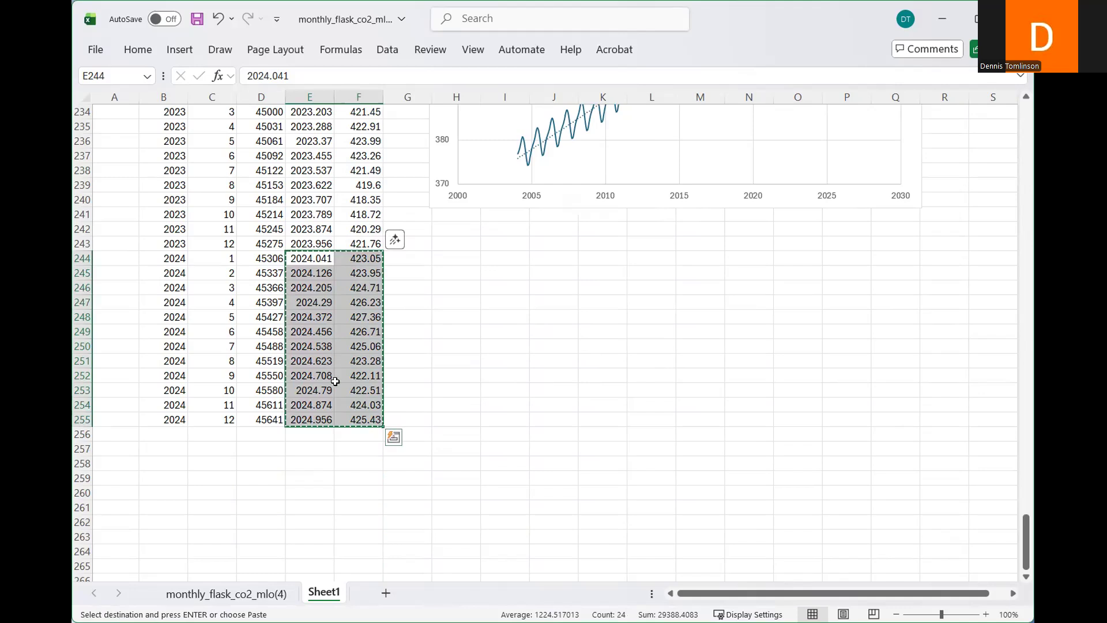
{"action": "scroll", "coordinate": [331, 394], "scroll_direction": "down", "scroll_amount": 3}
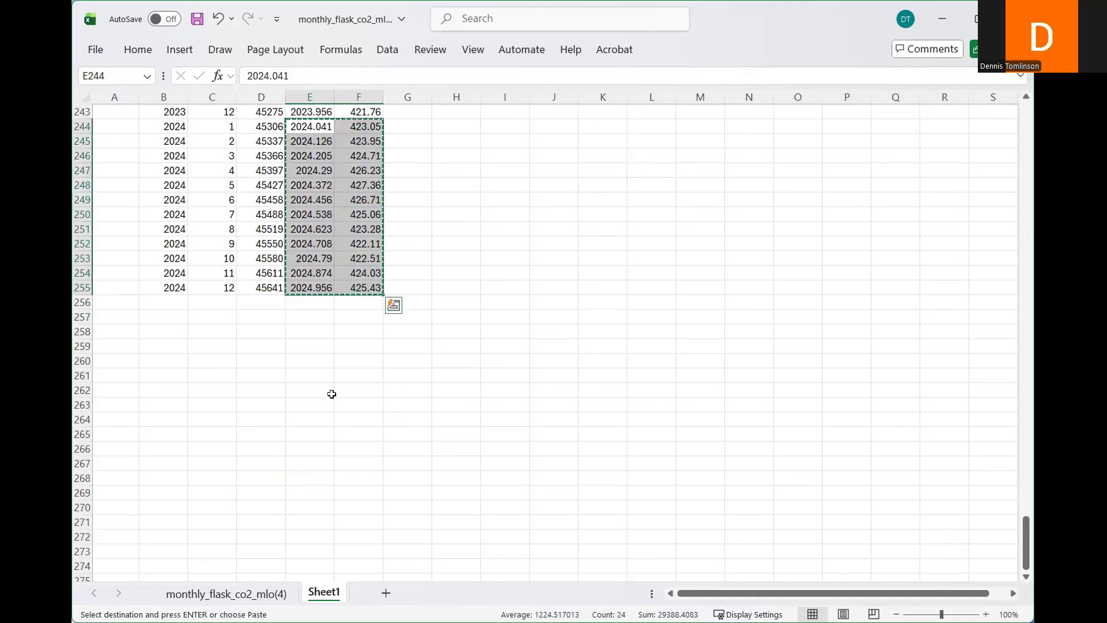
{"action": "left_click", "coordinate": [314, 361]}
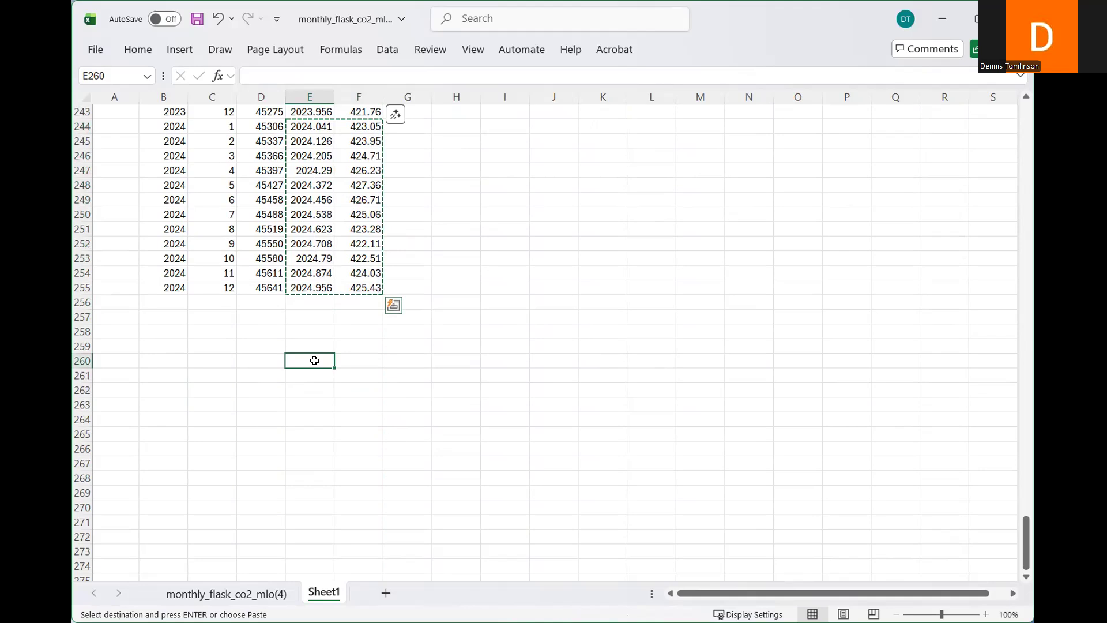
{"action": "key", "text": "ctrl+v"}
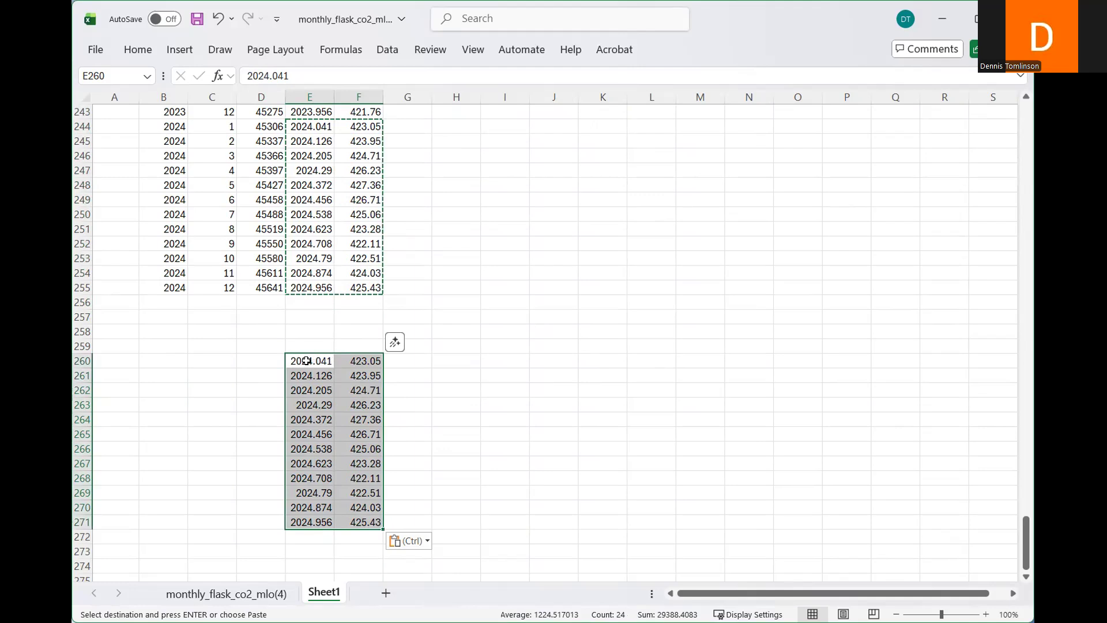
- Replace the copied decimal dates in E260:E263 with the month labels Jan, Feb, Mar and Apr
{"action": "left_click", "coordinate": [304, 357]}
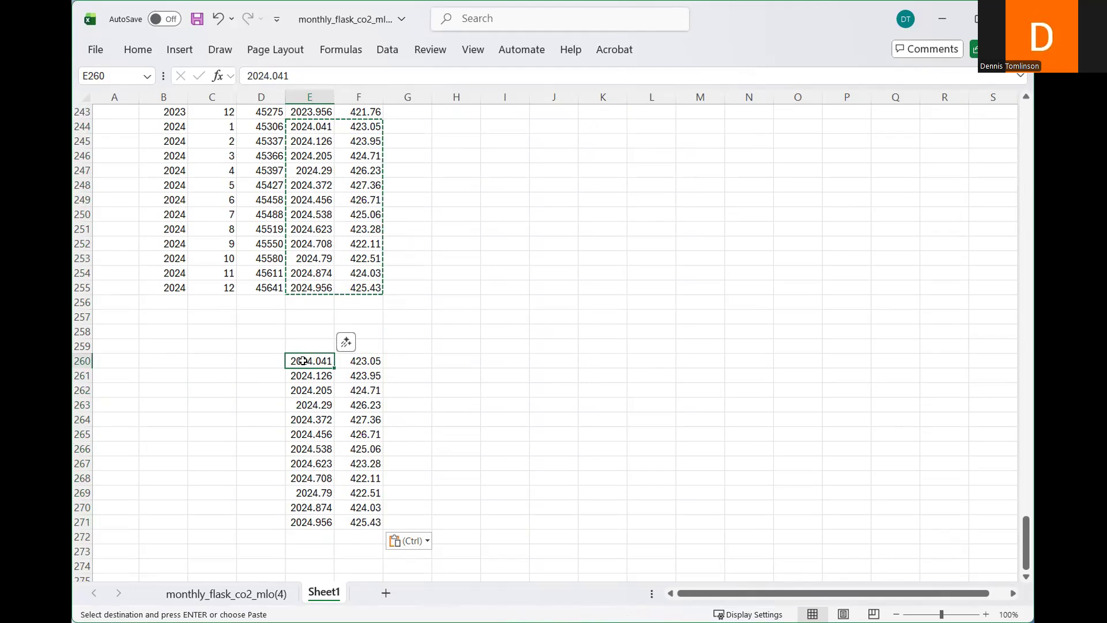
{"action": "type", "text": "Jan"}
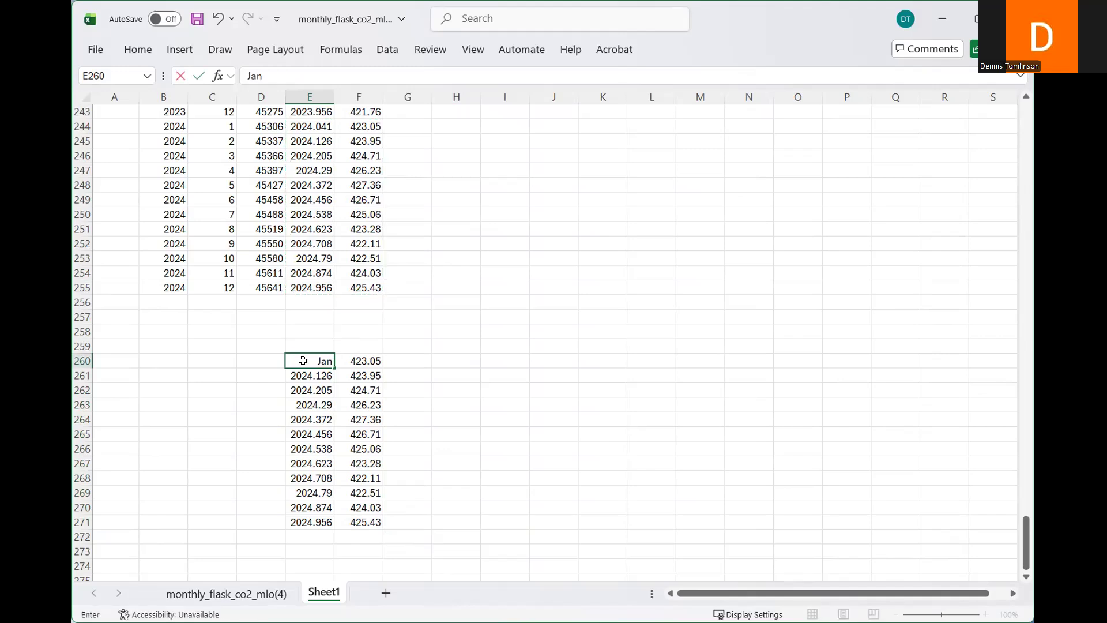
{"action": "key", "text": "Return"}
{"action": "type", "text": "Feb"}
{"action": "key", "text": "Return"}
{"action": "type", "text": "Mar"}
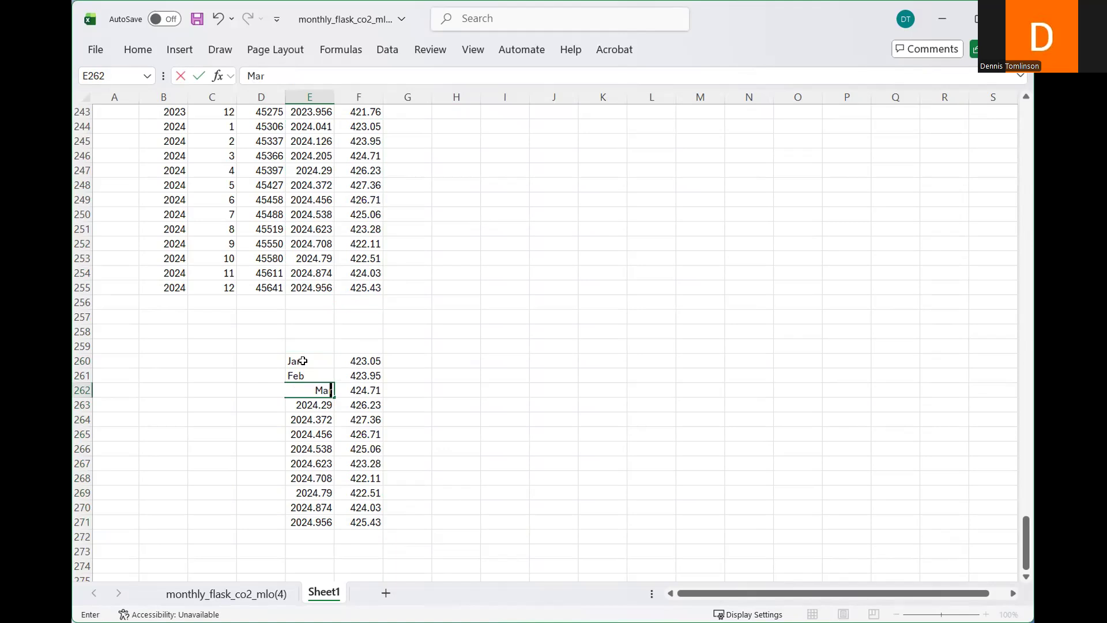
{"action": "key", "text": "Return"}
{"action": "type", "text": "Apr"}
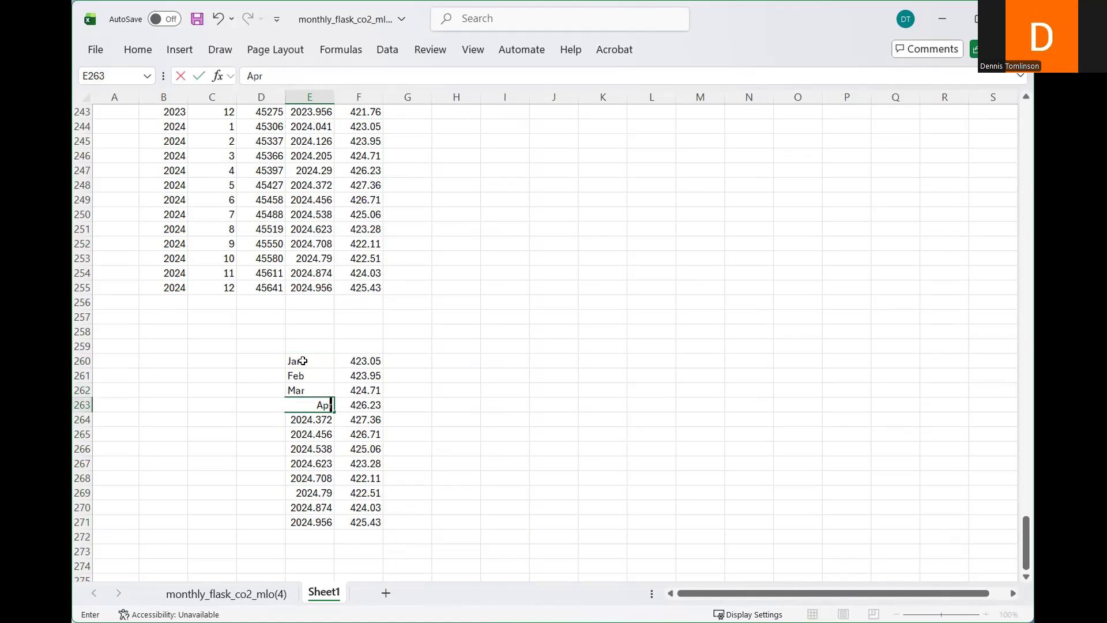
{"action": "key", "text": "Return"}
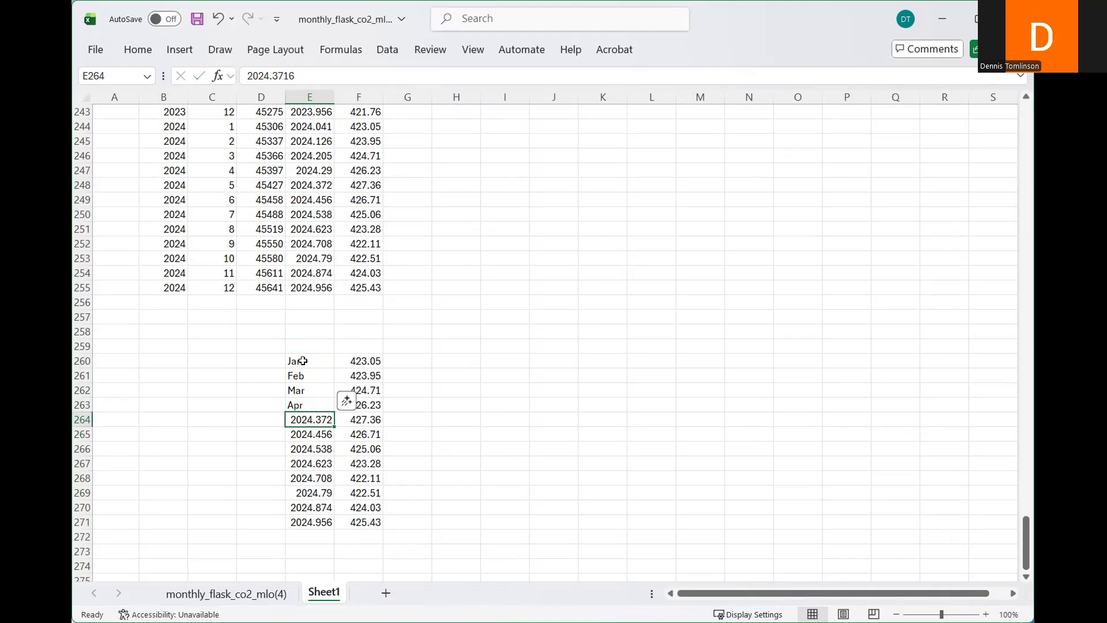
- Replace the copied decimal date in E264 with the month label May
{"action": "type", "text": "A"}
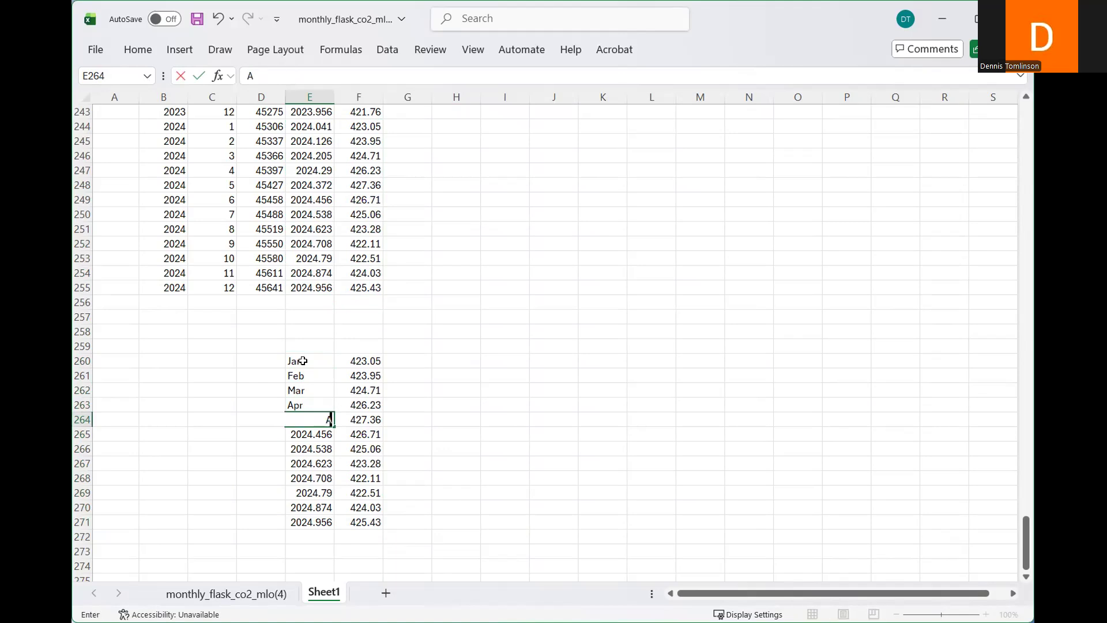
{"action": "type", "text": "MAY"}
{"action": "key", "text": "Return"}
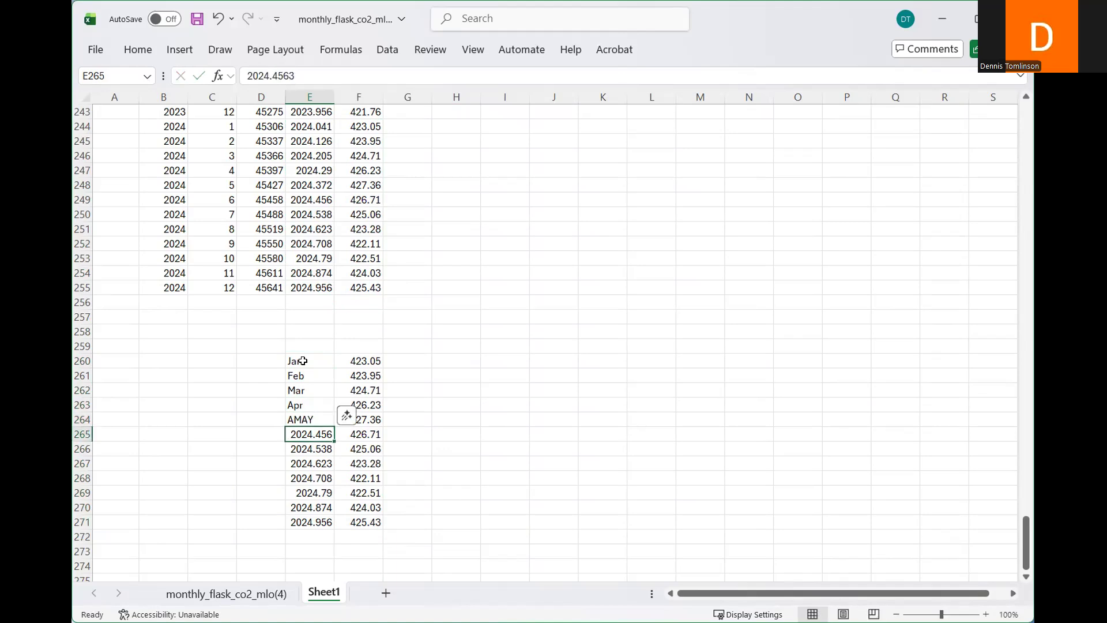
{"action": "key", "text": "Up"}
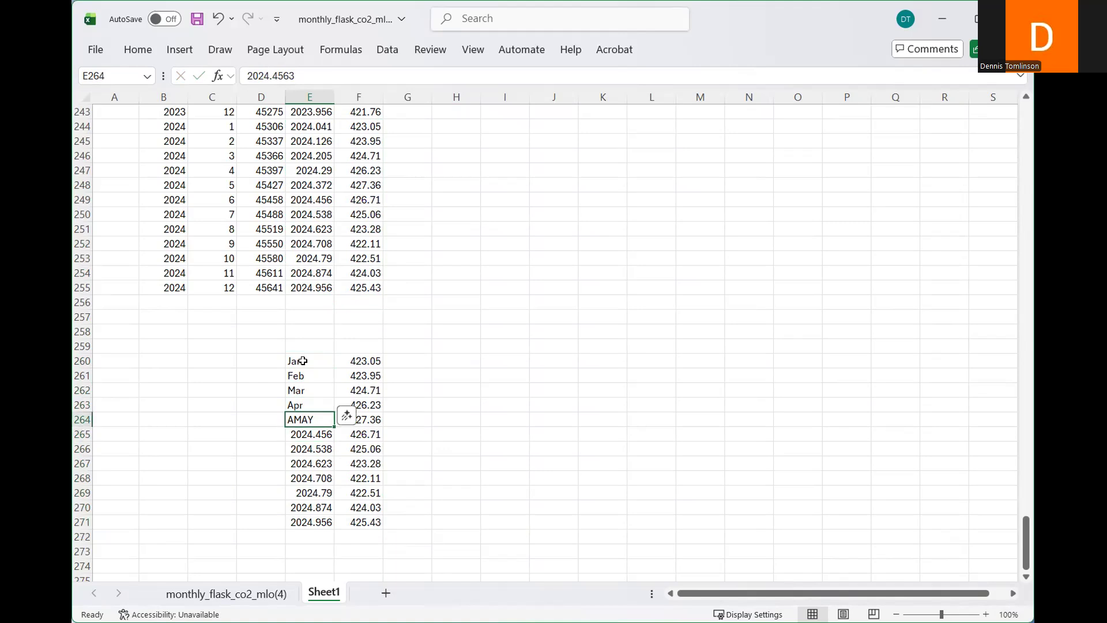
{"action": "type", "text": "May"}
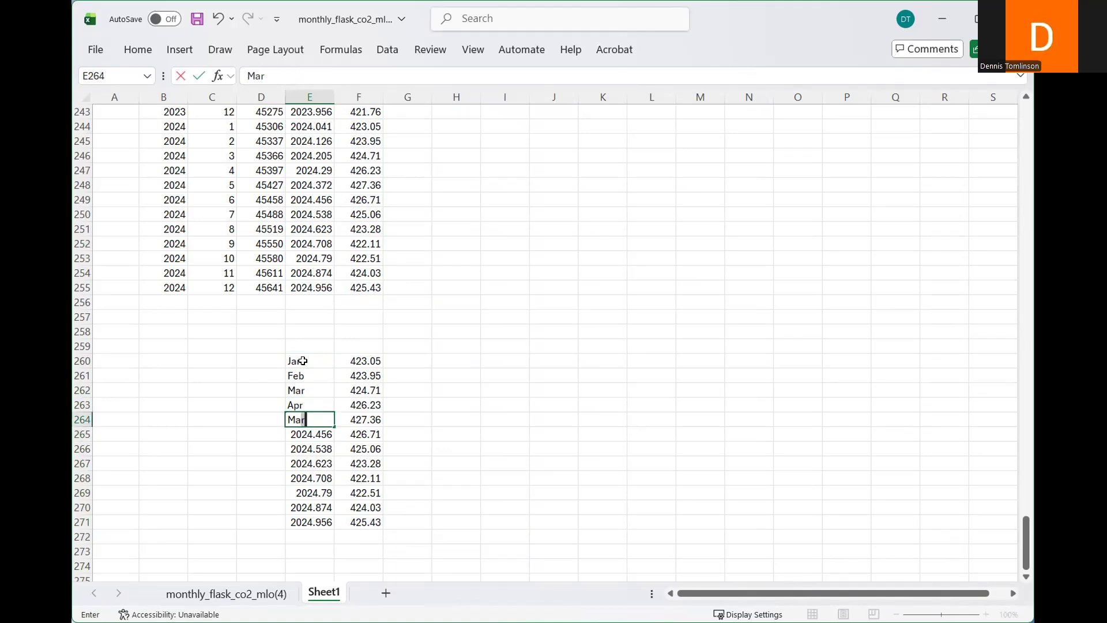
{"action": "key", "text": "Return"}
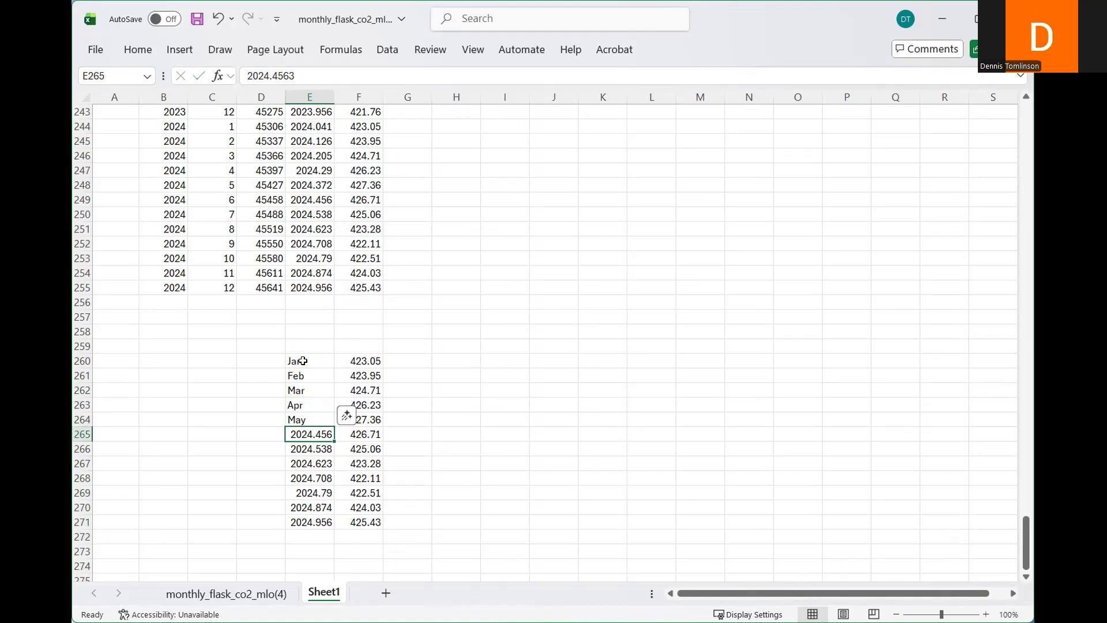
- Replace the copied decimal dates in E265:E271 with the month labels Jun, Jul, Aug, Sep, Oct, Nov and Dec
{"action": "type", "text": "Jun"}
{"action": "key", "text": "Return"}
{"action": "type", "text": "Jul"}
{"action": "key", "text": "Return"}
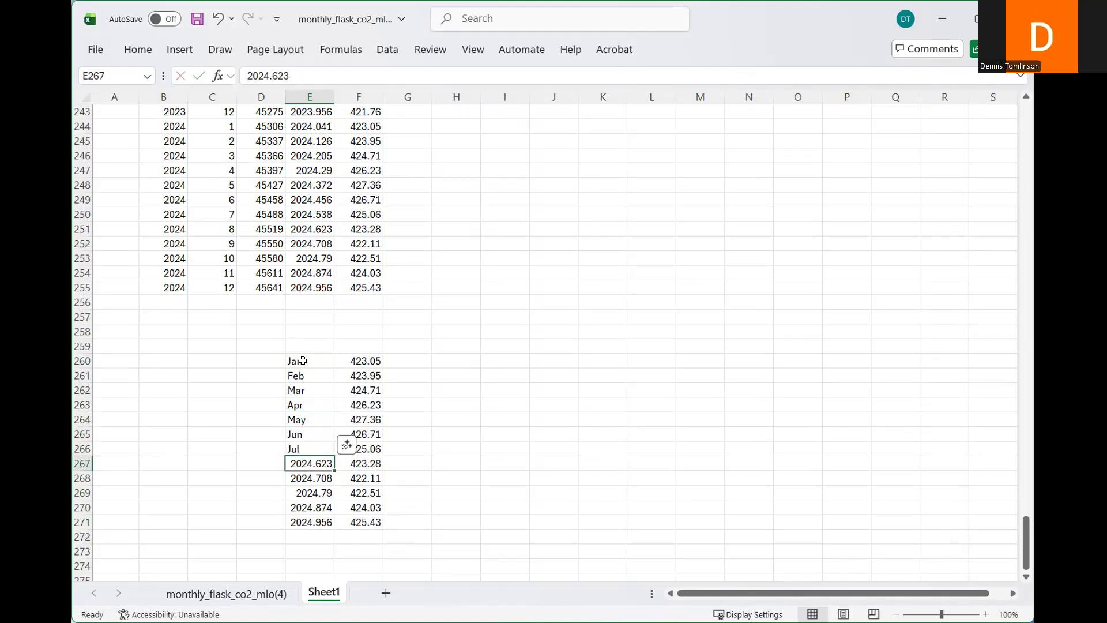
{"action": "type", "text": "Aug"}
{"action": "key", "text": "Return"}
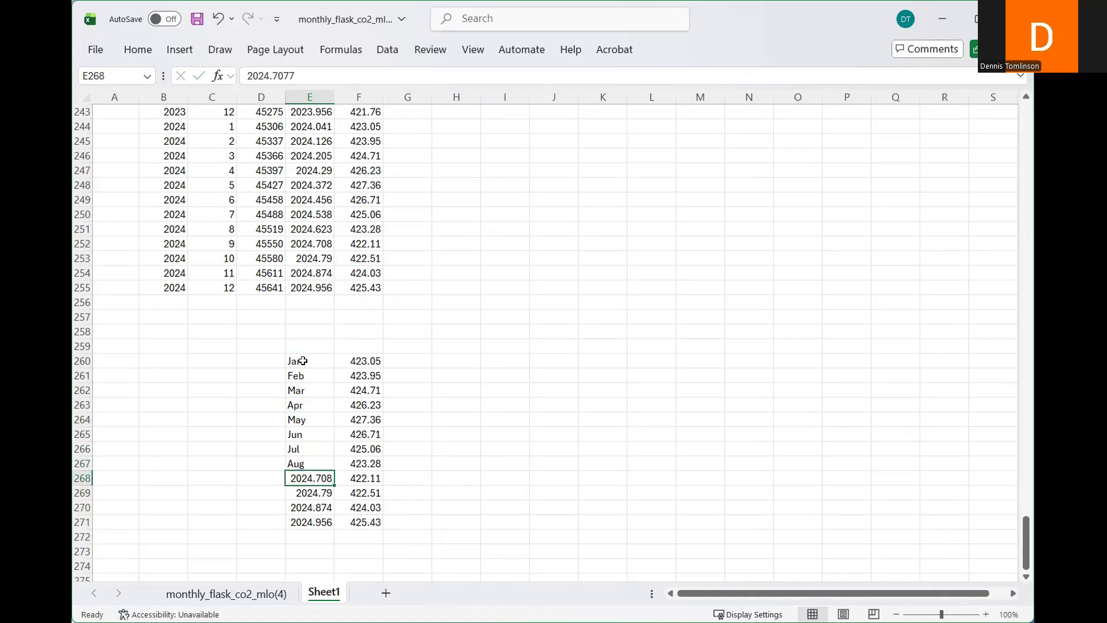
{"action": "type", "text": "Sep"}
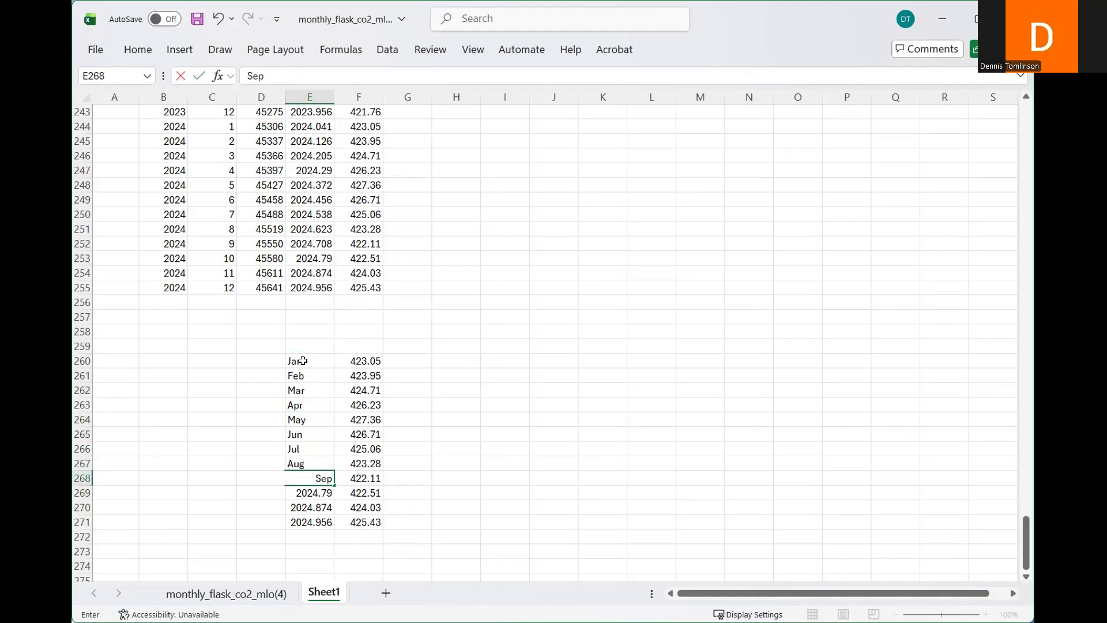
{"action": "key", "text": "Return"}
{"action": "type", "text": "Oct"}
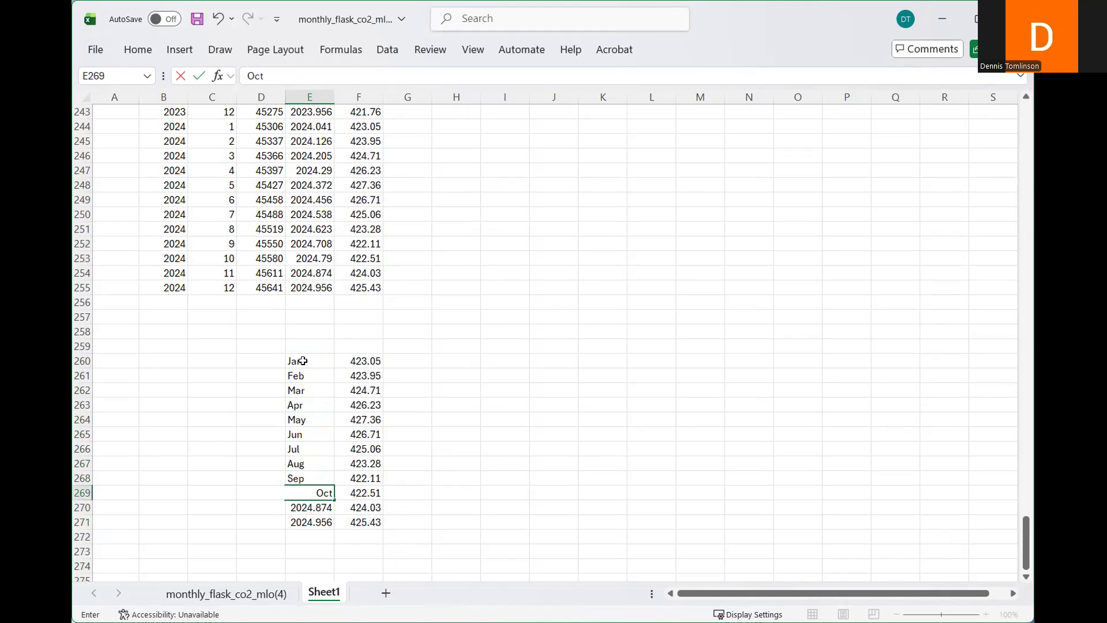
{"action": "key", "text": "Return"}
{"action": "type", "text": "Nov"}
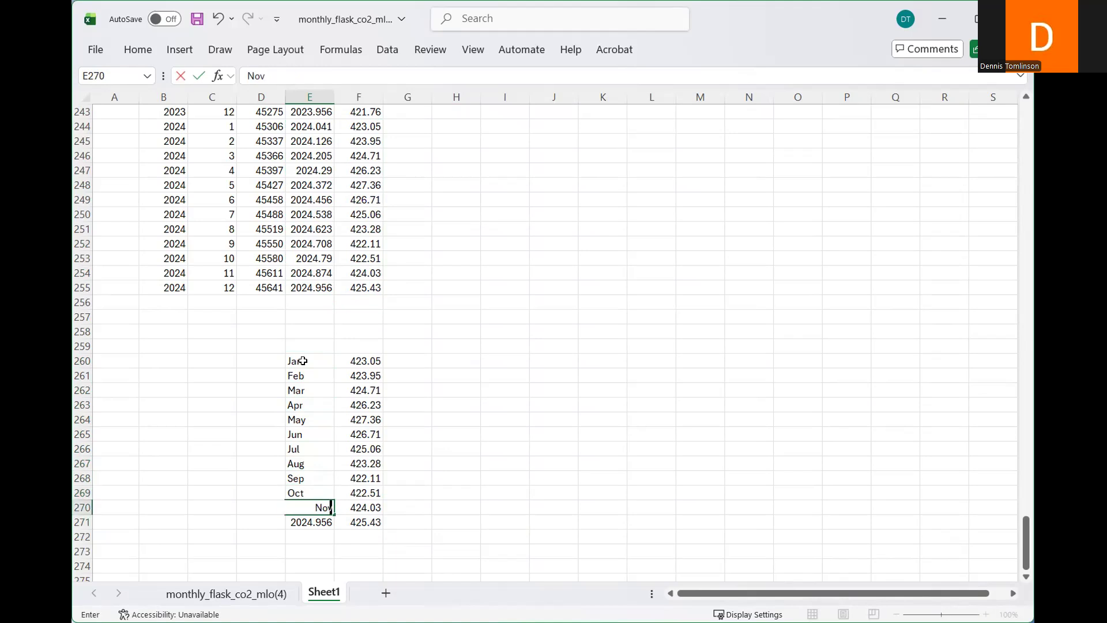
{"action": "key", "text": "Return"}
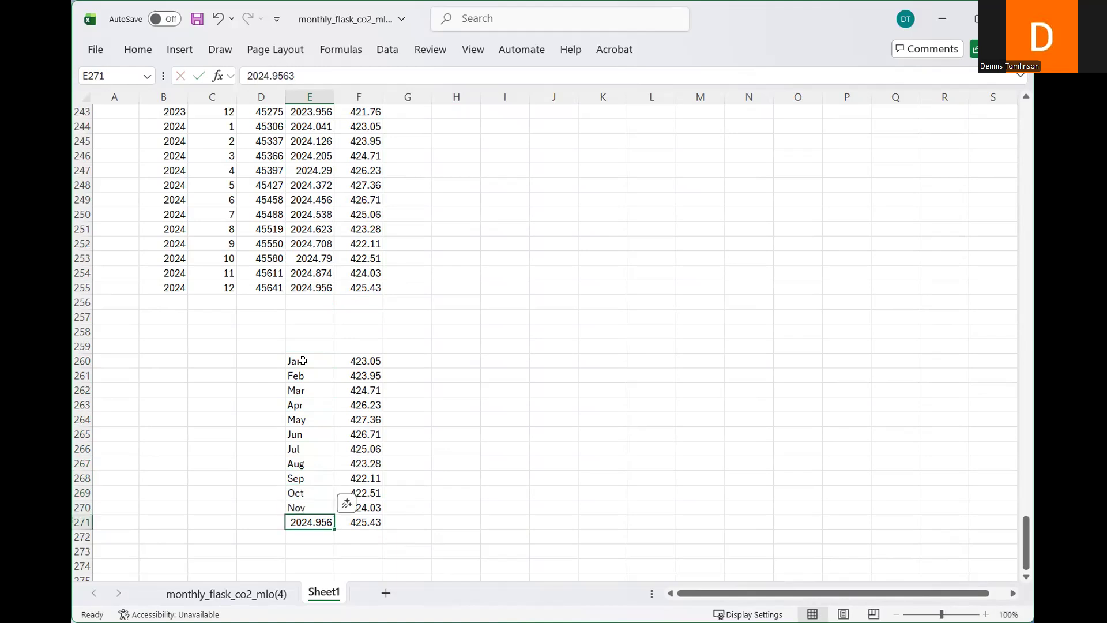
{"action": "type", "text": "Dec"}
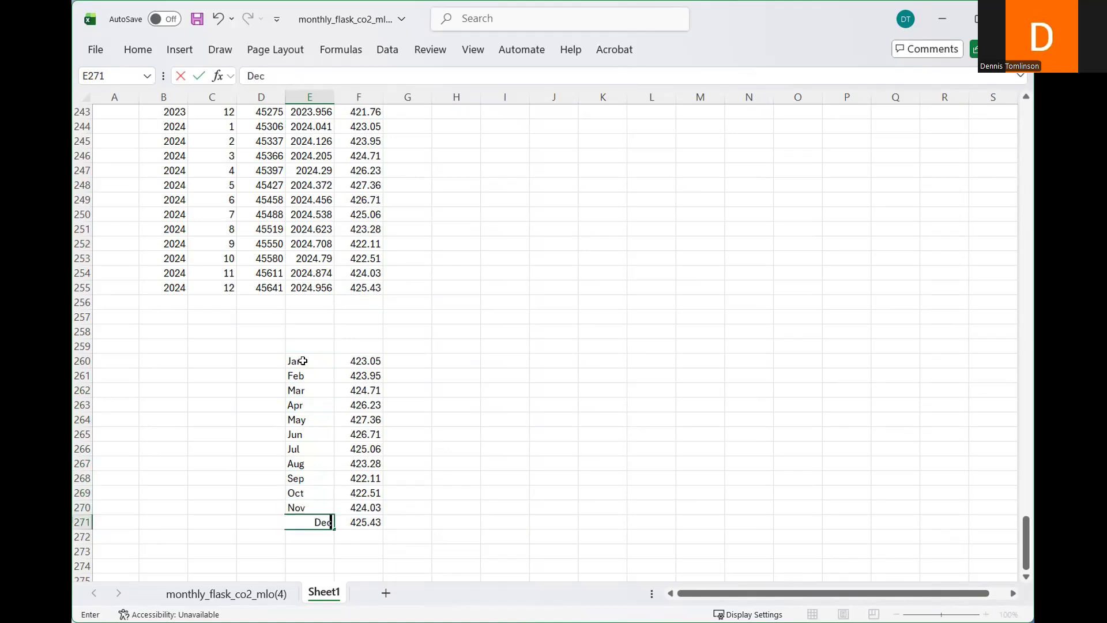
{"action": "key", "text": "Return"}
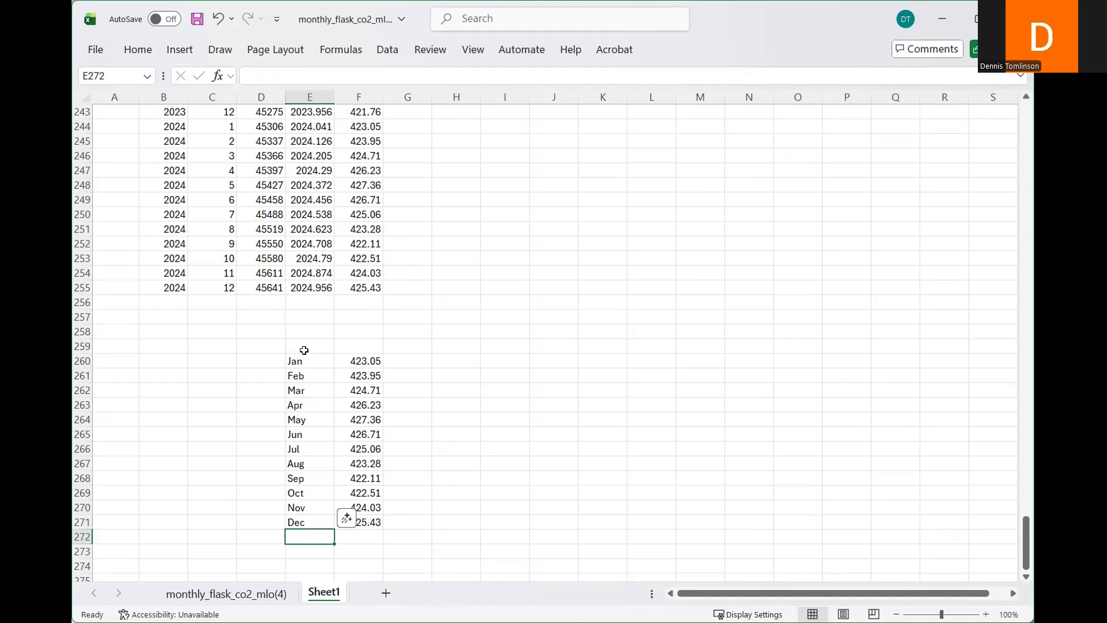
- Add the column headers Month in E259 and CO2 (ppm) in F259 above the 2024 monthly table
{"action": "left_click", "coordinate": [308, 346]}
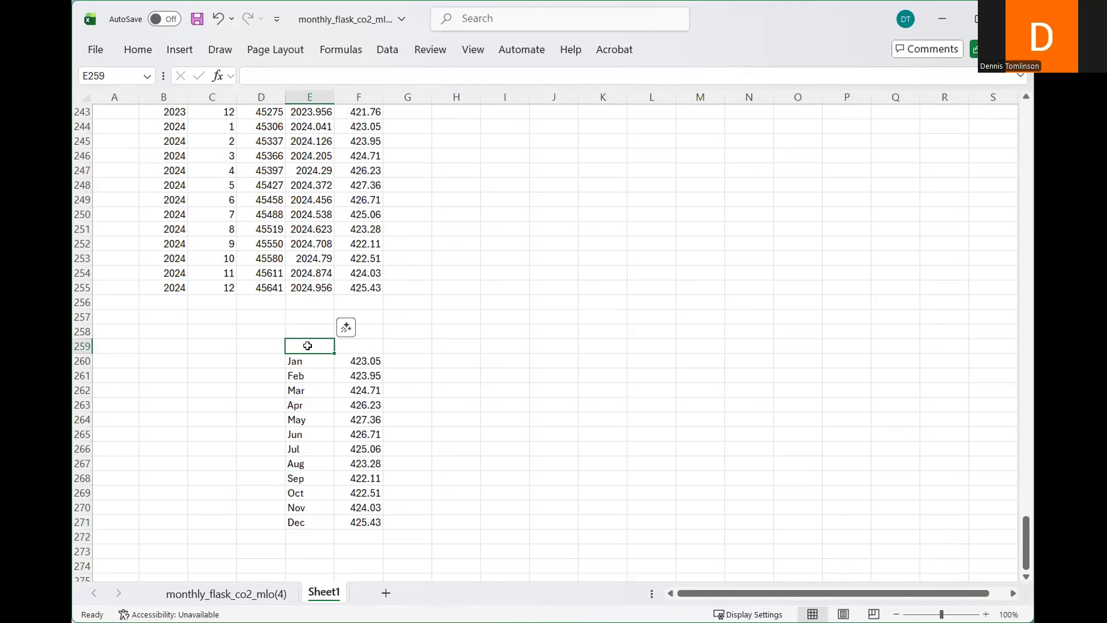
{"action": "type", "text": "Month"}
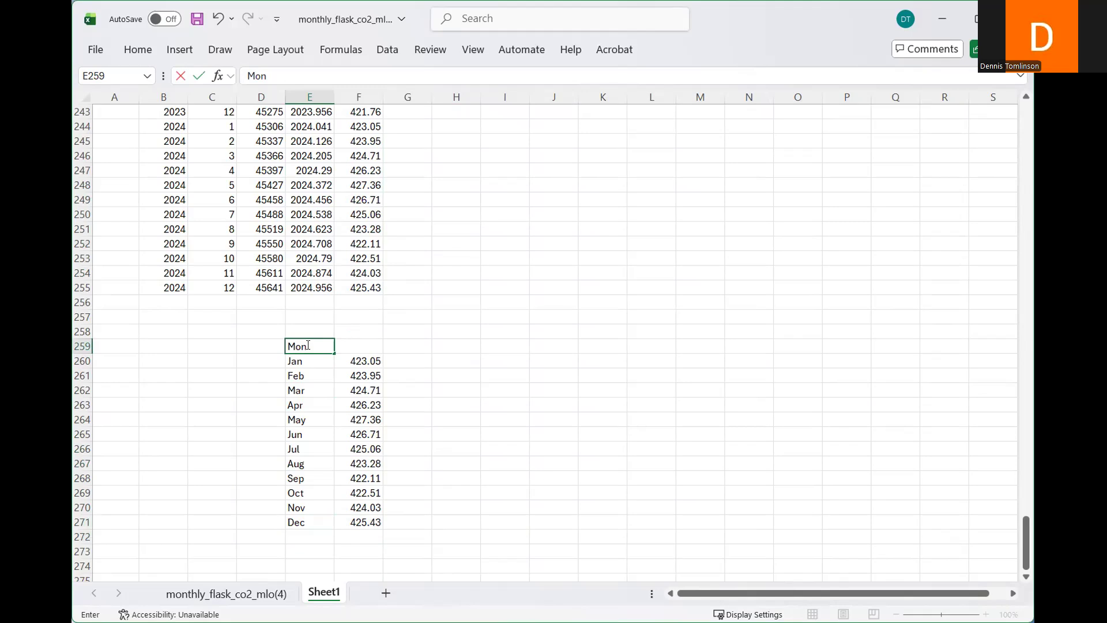
{"action": "left_click", "coordinate": [353, 347]}
{"action": "type", "text": "Co2"}
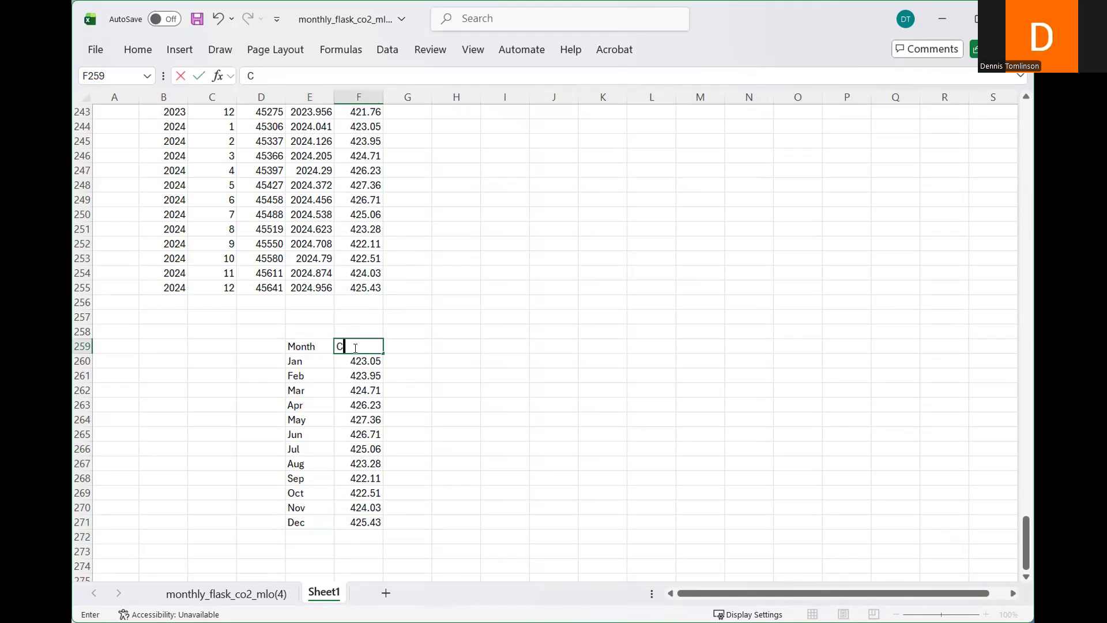
{"action": "key", "text": "BackSpace"}
{"action": "key", "text": "BackSpace"}
{"action": "type", "text": "O2 (ppm)"}
{"action": "left_click", "coordinate": [511, 386]}
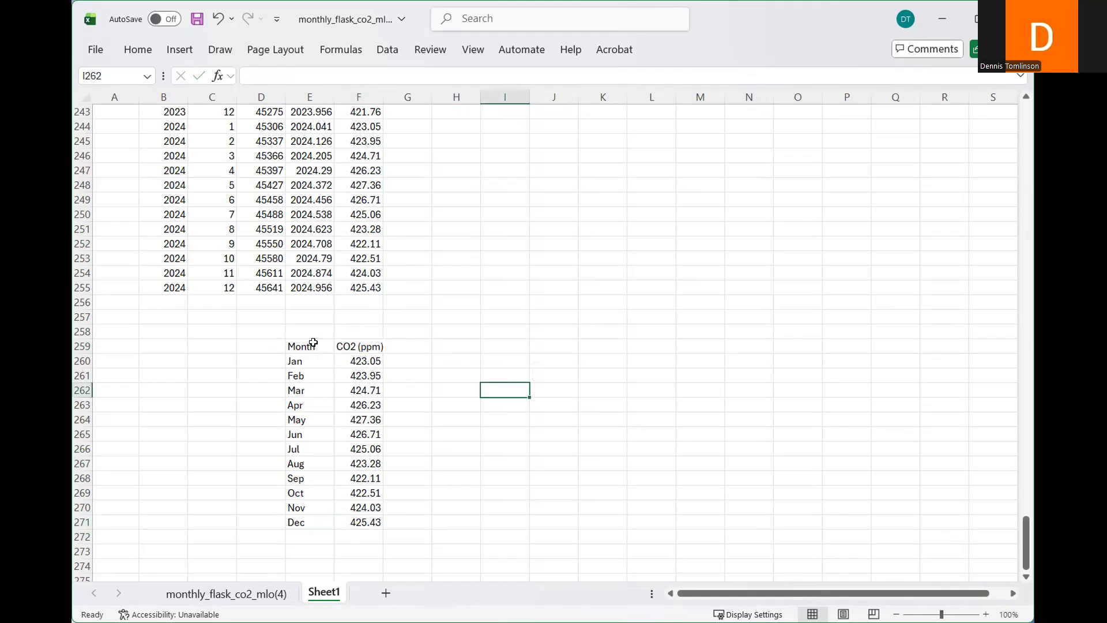
- Insert a 2-D line chart with markers from E259:F271, then place it beside the monthly table and enlarge it to about column P
{"action": "left_click_drag", "start_coordinate": [306, 346], "coordinate": [371, 522]}
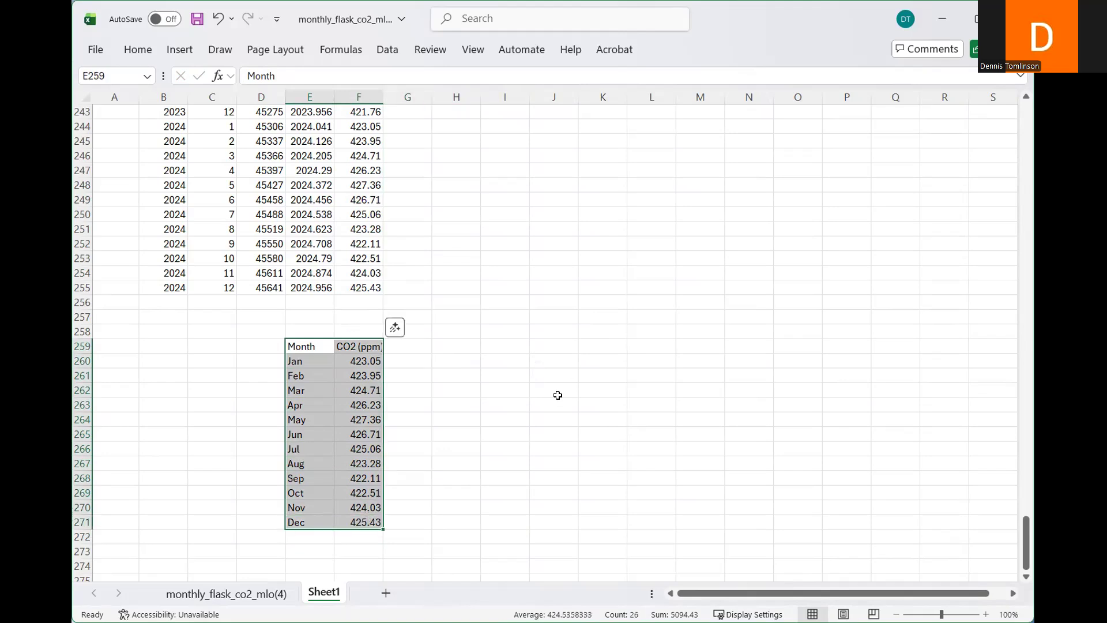
{"action": "left_click", "coordinate": [179, 50]}
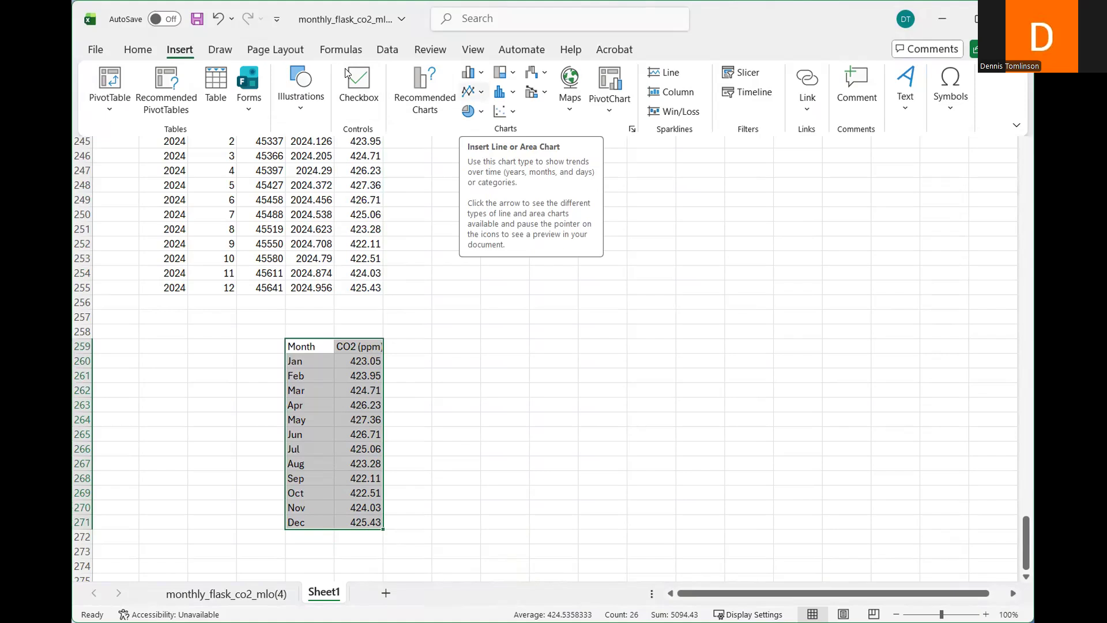
{"action": "left_click", "coordinate": [473, 91]}
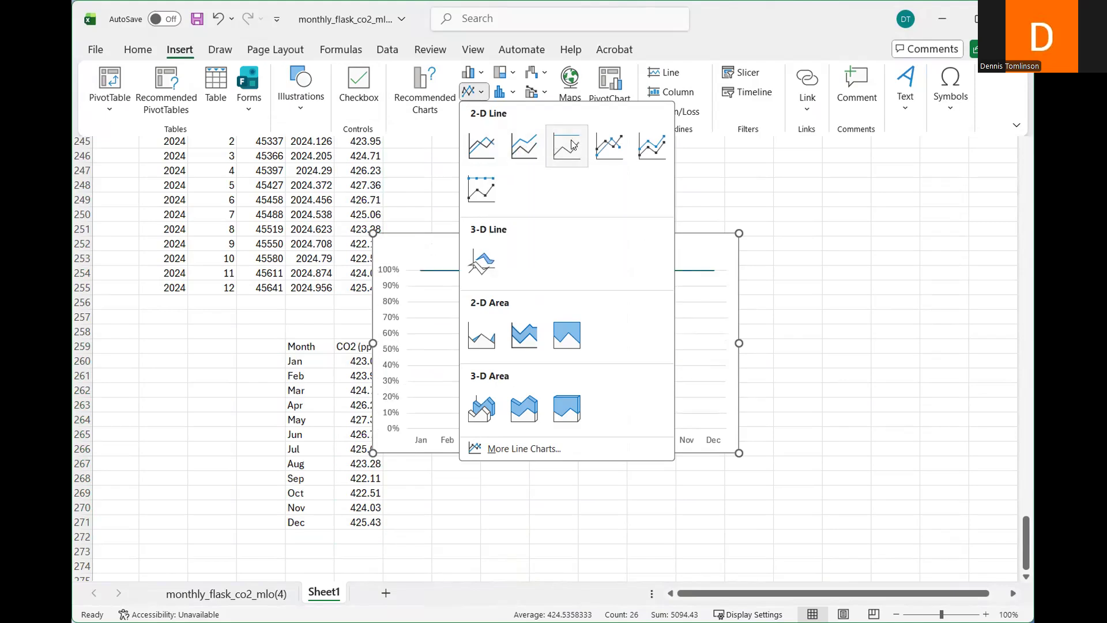
{"action": "left_click", "coordinate": [612, 145]}
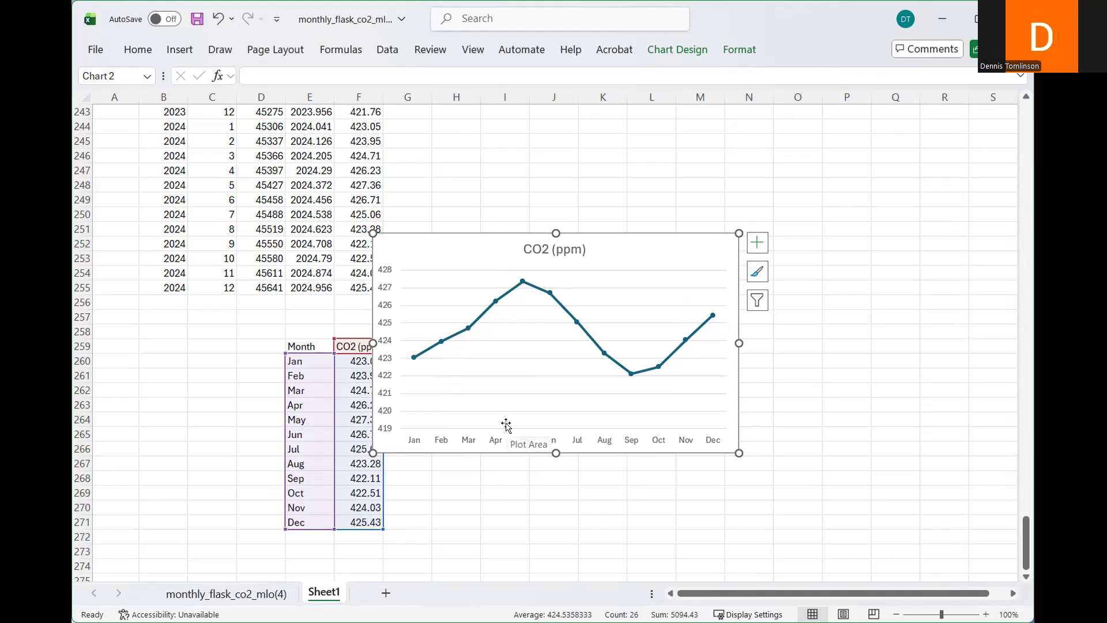
{"action": "left_click_drag", "start_coordinate": [639, 245], "coordinate": [668, 246]}
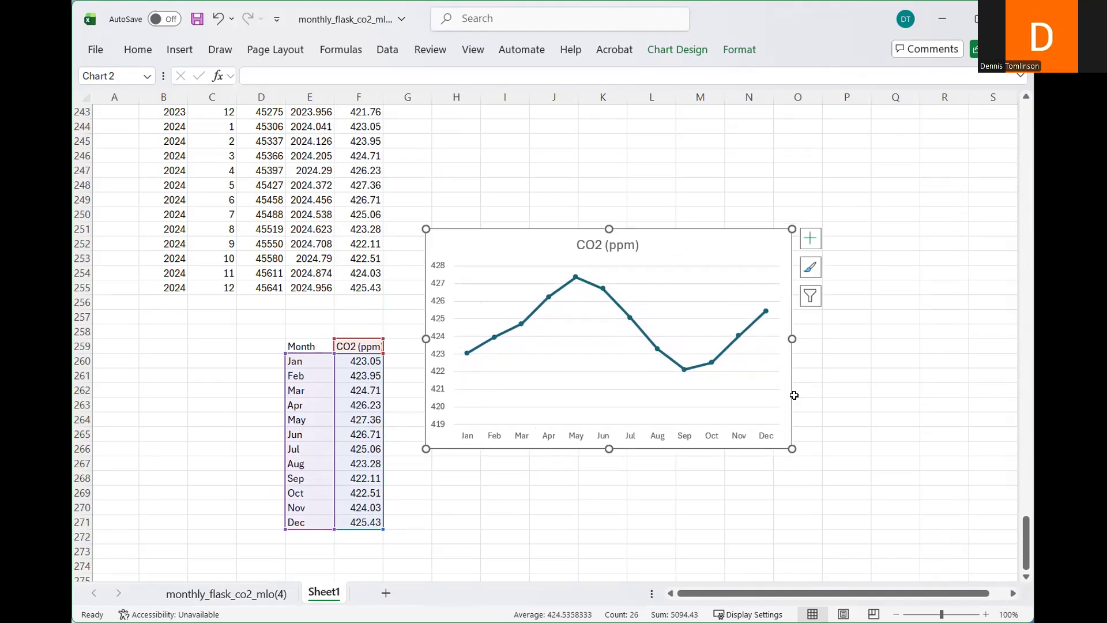
{"action": "left_click_drag", "start_coordinate": [787, 445], "coordinate": [876, 527]}
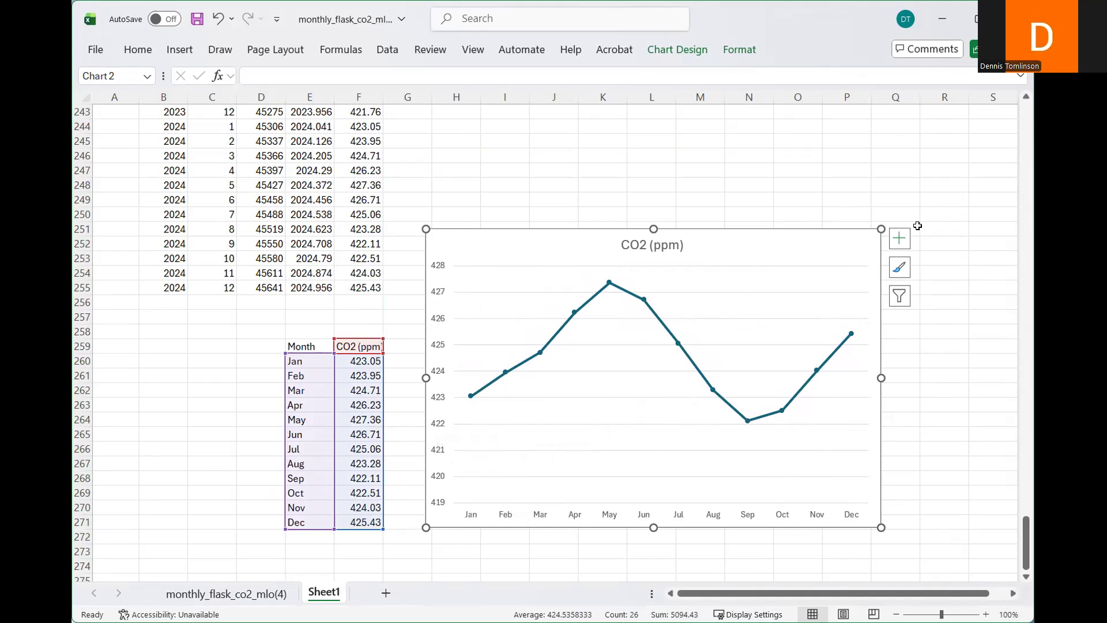
- Set the minimum bound of the monthly chart's vertical axis to 422.0
{"action": "left_click", "coordinate": [889, 240]}
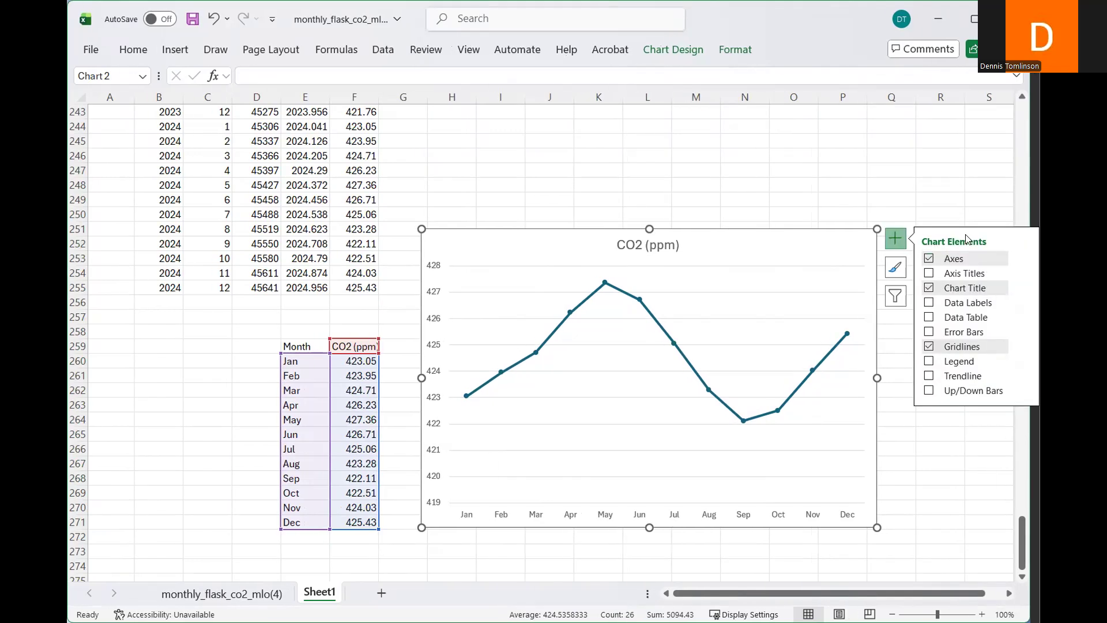
{"action": "left_click", "coordinate": [1026, 261]}
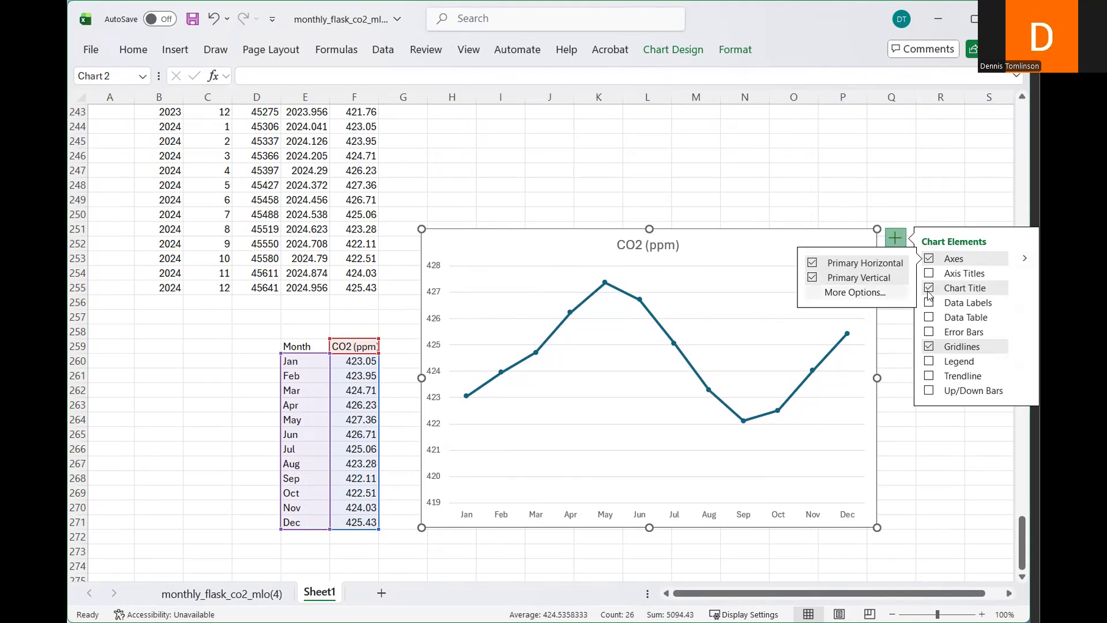
{"action": "left_click", "coordinate": [859, 294]}
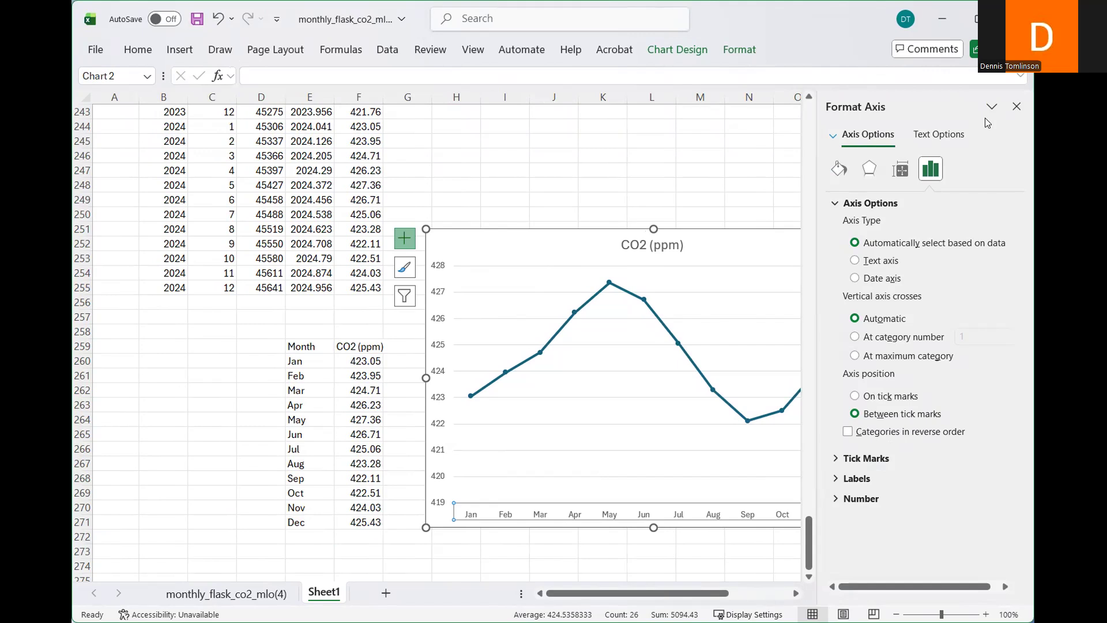
{"action": "left_click", "coordinate": [833, 136]}
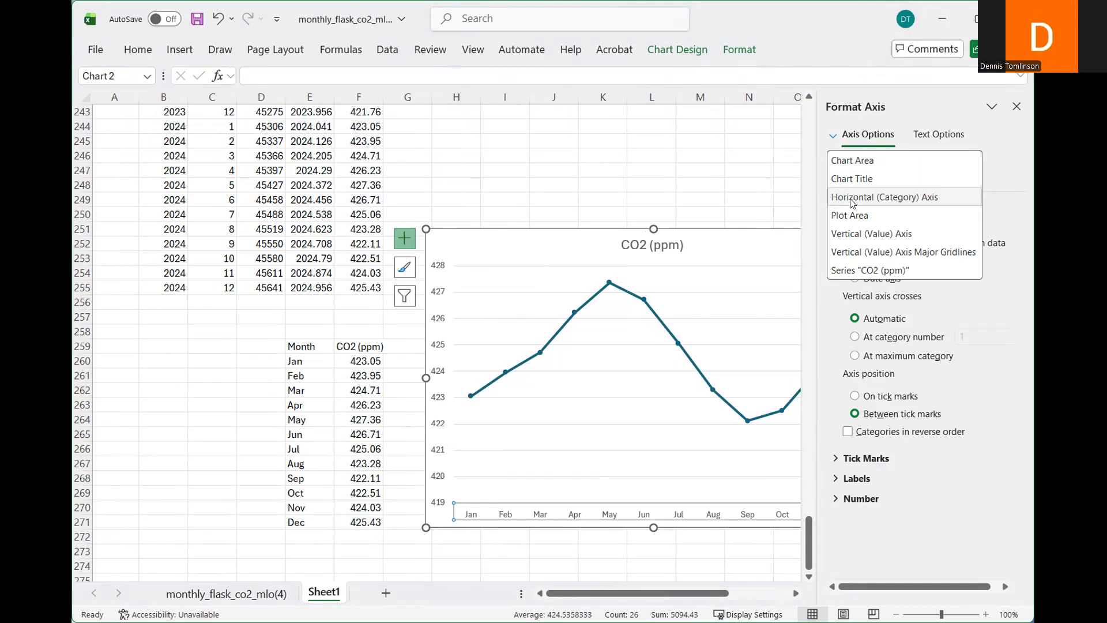
{"action": "left_click", "coordinate": [857, 241]}
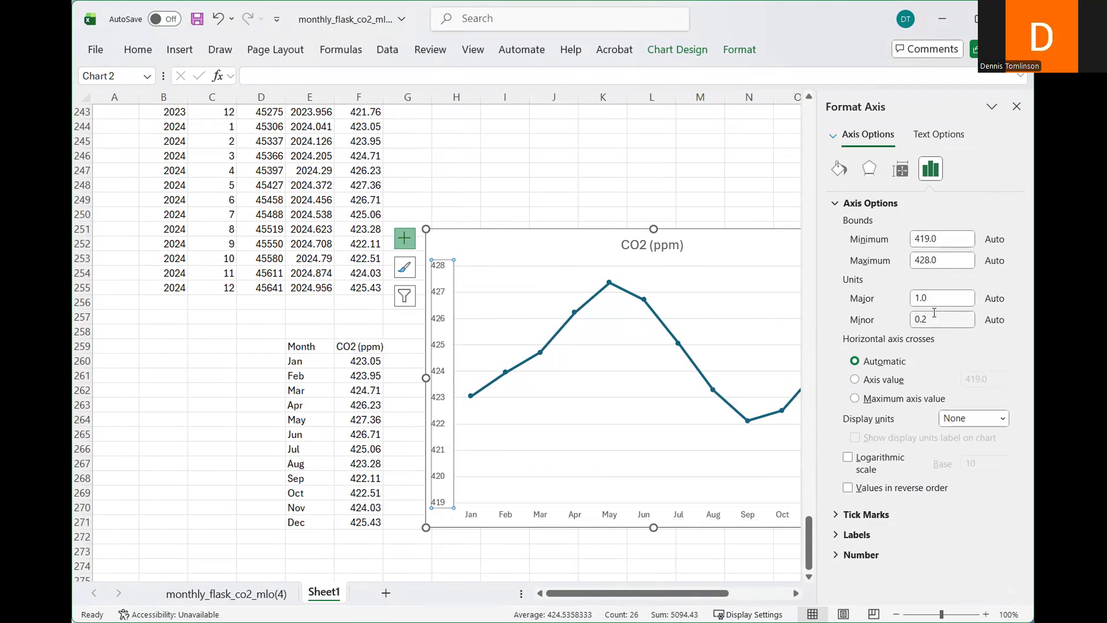
{"action": "left_click", "coordinate": [940, 238]}
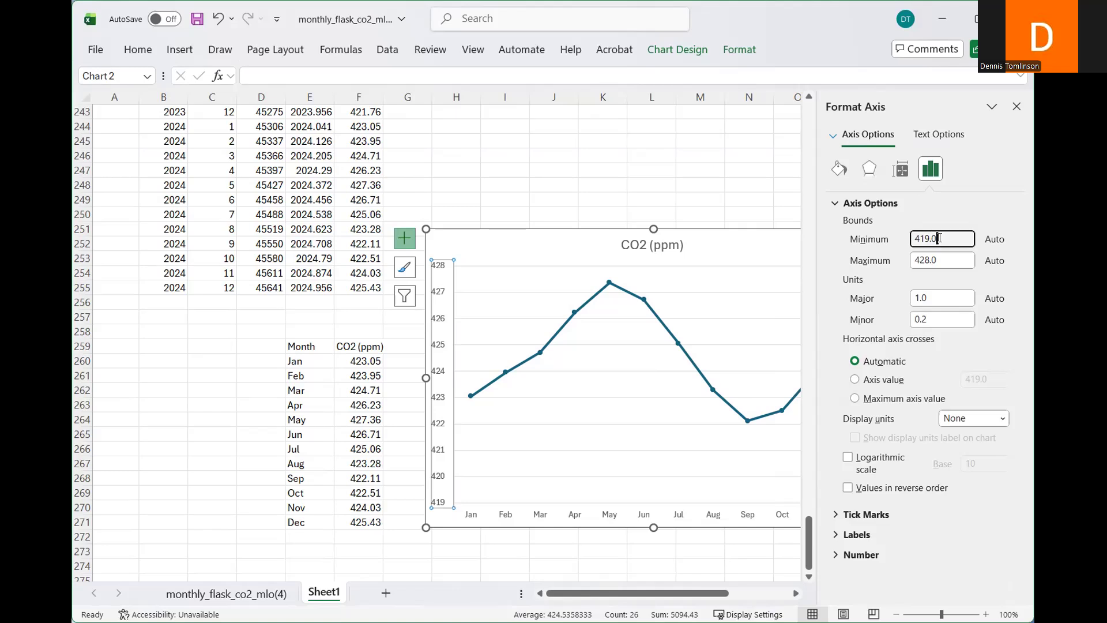
{"action": "key", "text": "BackSpace"}
{"action": "key", "text": "BackSpace"}
{"action": "key", "text": "BackSpace"}
{"action": "key", "text": "BackSpace"}
{"action": "type", "text": "22.0"}
{"action": "left_click", "coordinate": [1015, 109]}
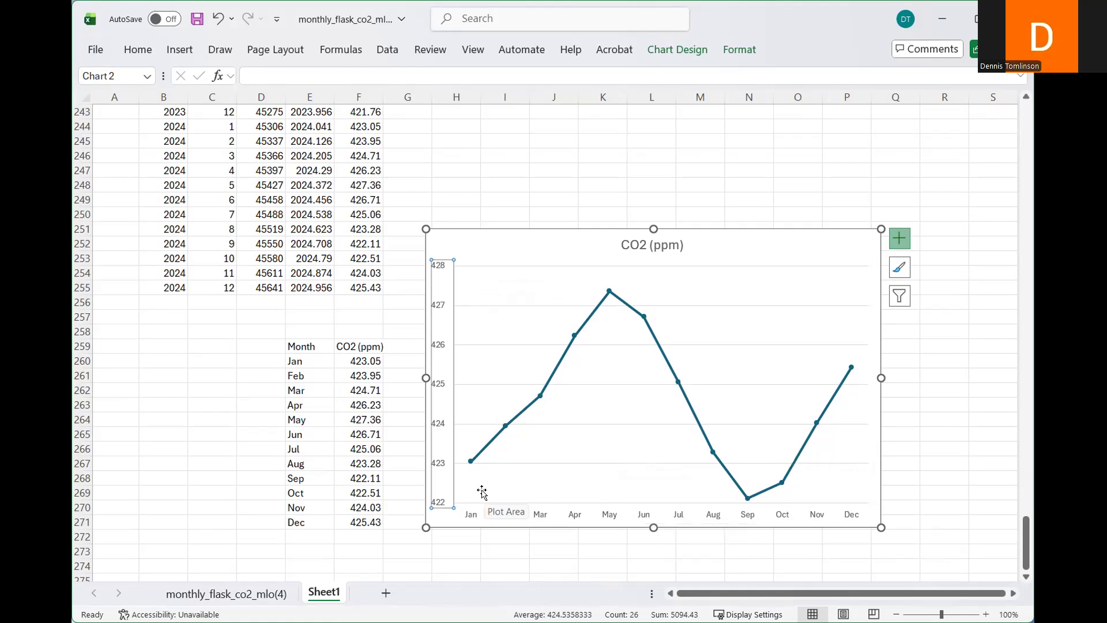
- Examine the January, December, May and September points on the monthly CO2 chart
{"action": "mouse_move", "coordinate": [472, 465]}
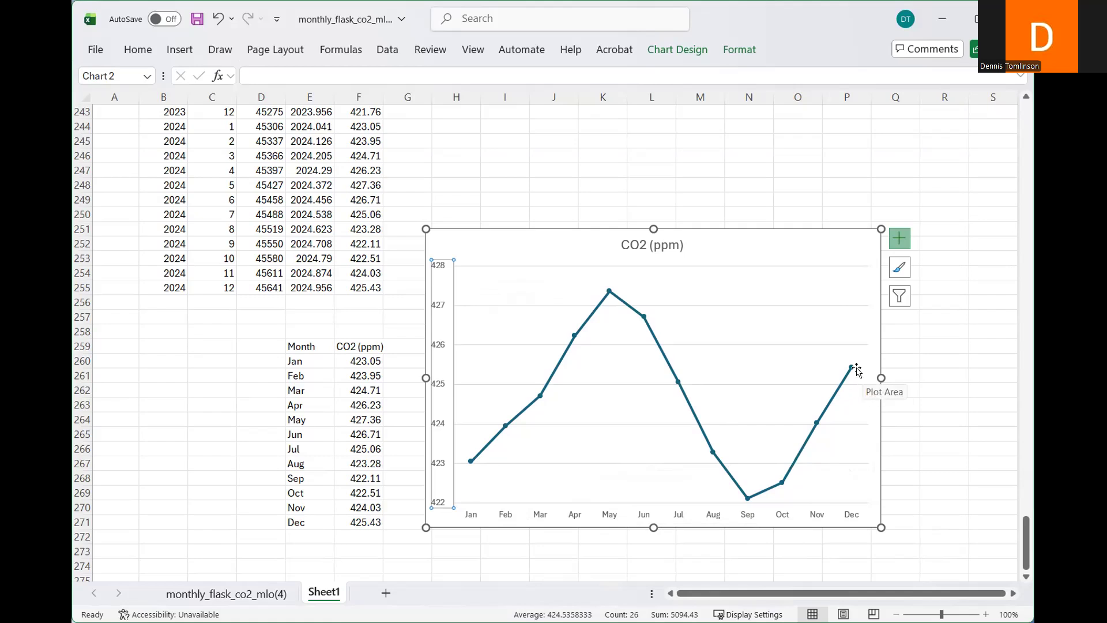
{"action": "mouse_move", "coordinate": [854, 367]}
{"action": "mouse_move", "coordinate": [611, 292]}
{"action": "mouse_move", "coordinate": [748, 502]}
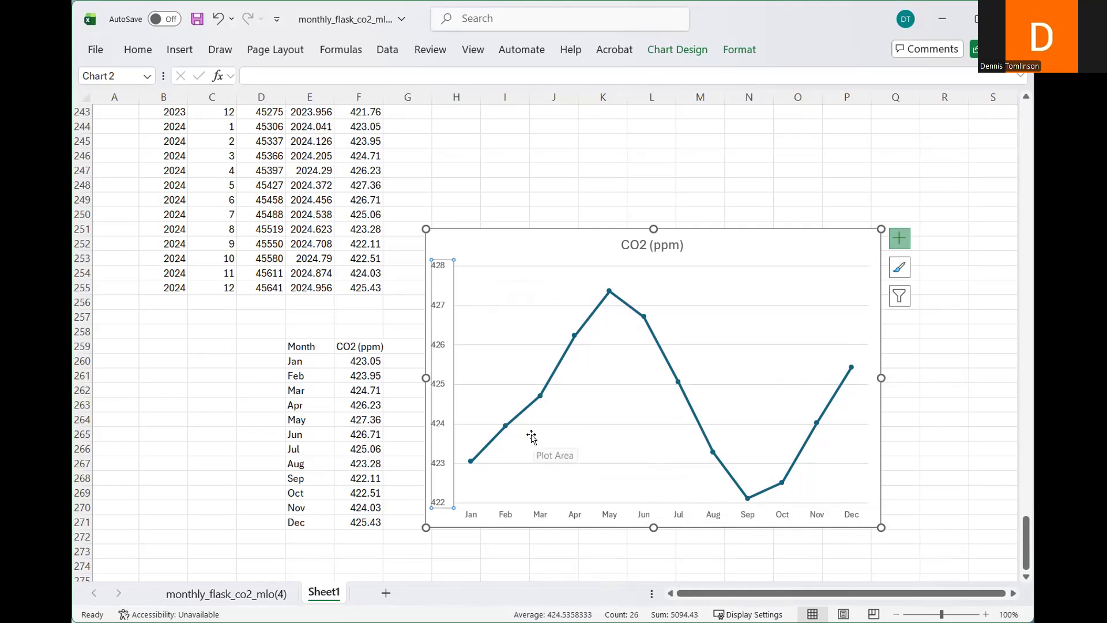
- Add the column headers CO2 (ppm), Temp Rise and Sensitivity in D276:F276, below the monthly table
{"action": "scroll", "coordinate": [532, 436], "scroll_direction": "down", "scroll_amount": 1}
{"action": "scroll", "coordinate": [531, 435], "scroll_direction": "down", "scroll_amount": 4}
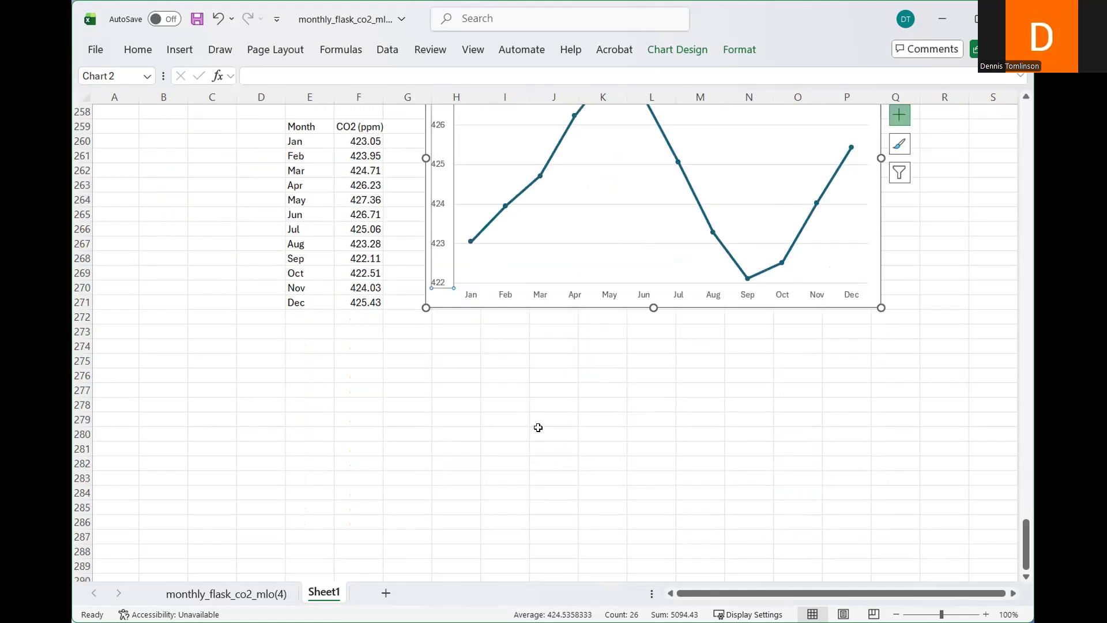
{"action": "scroll", "coordinate": [538, 428], "scroll_direction": "down", "scroll_amount": 2}
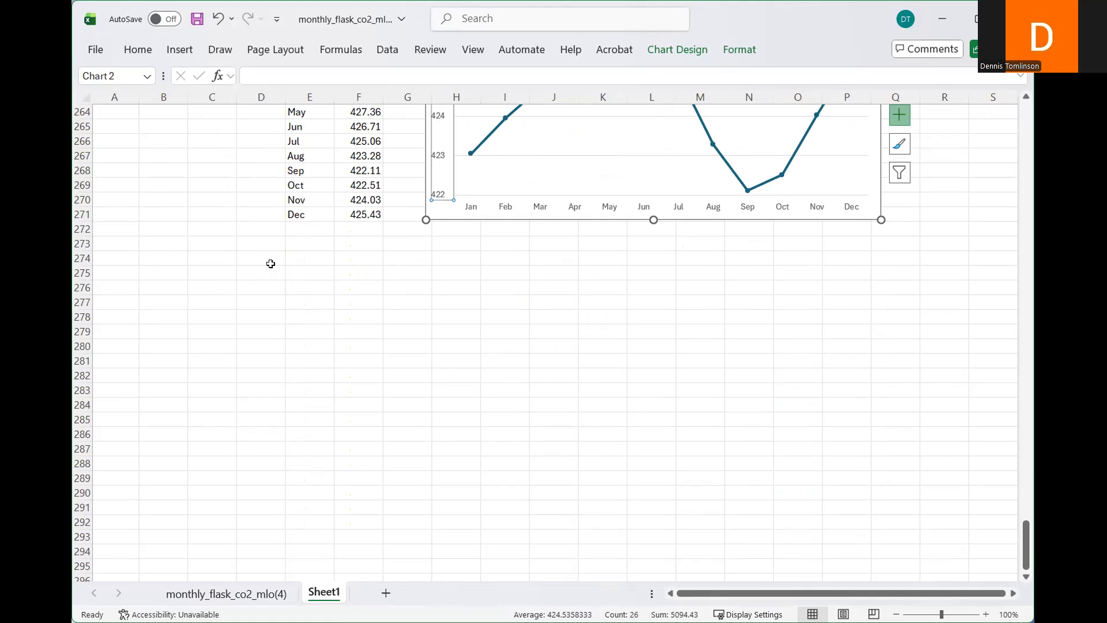
{"action": "left_click", "coordinate": [261, 286]}
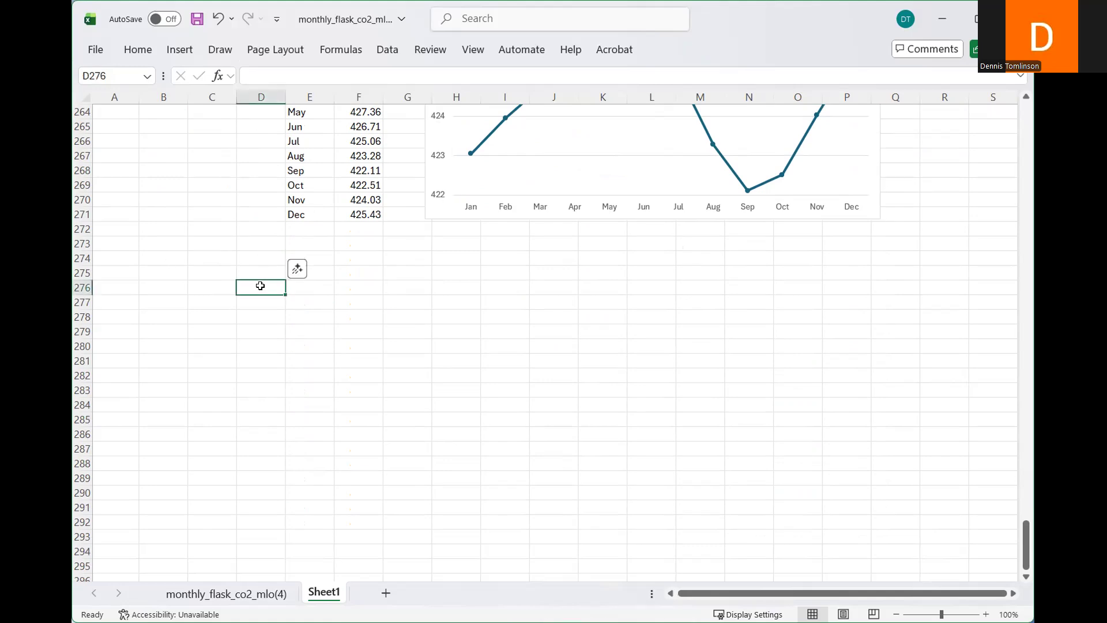
{"action": "type", "text": "C"}
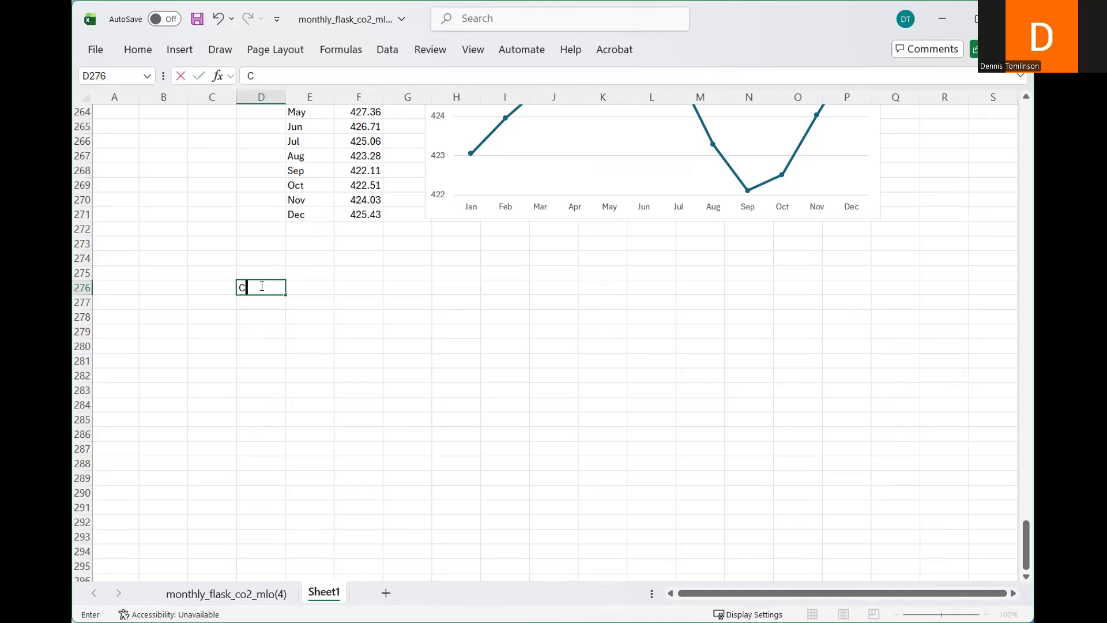
{"action": "type", "text": "O2 (ppm)"}
{"action": "key", "text": "Tab"}
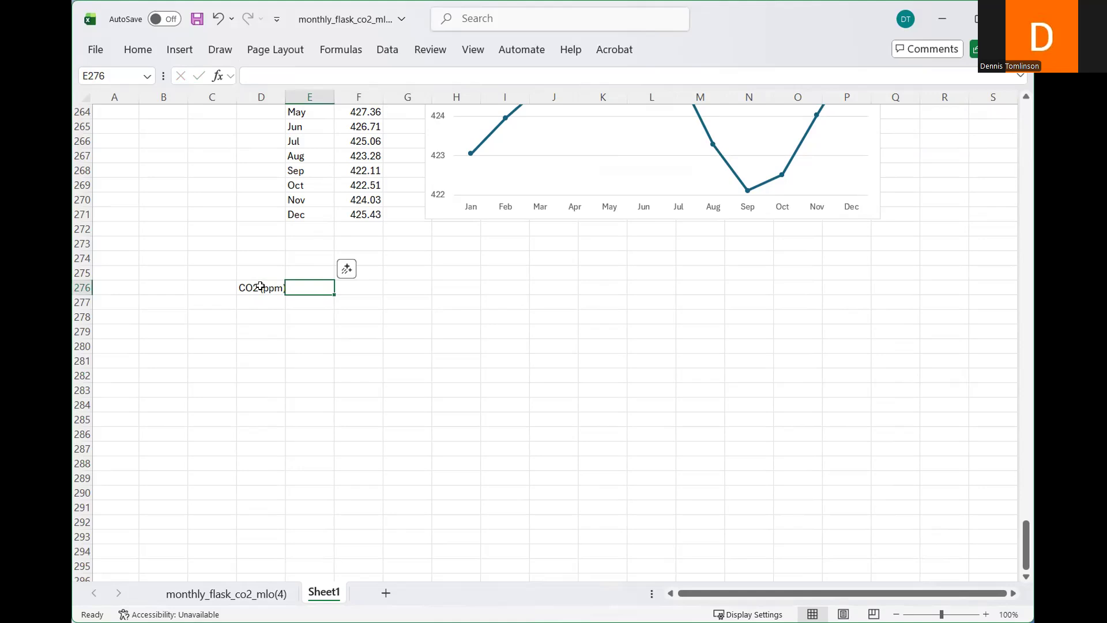
{"action": "type", "text": "T"}
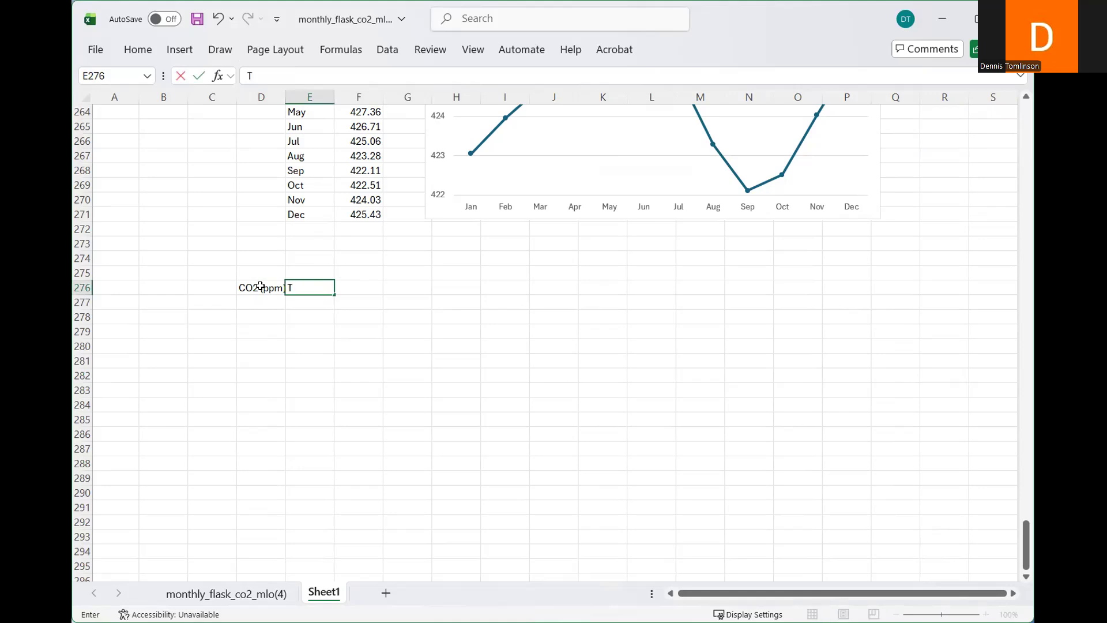
{"action": "type", "text": "emp Rise"}
{"action": "key", "text": "Tab"}
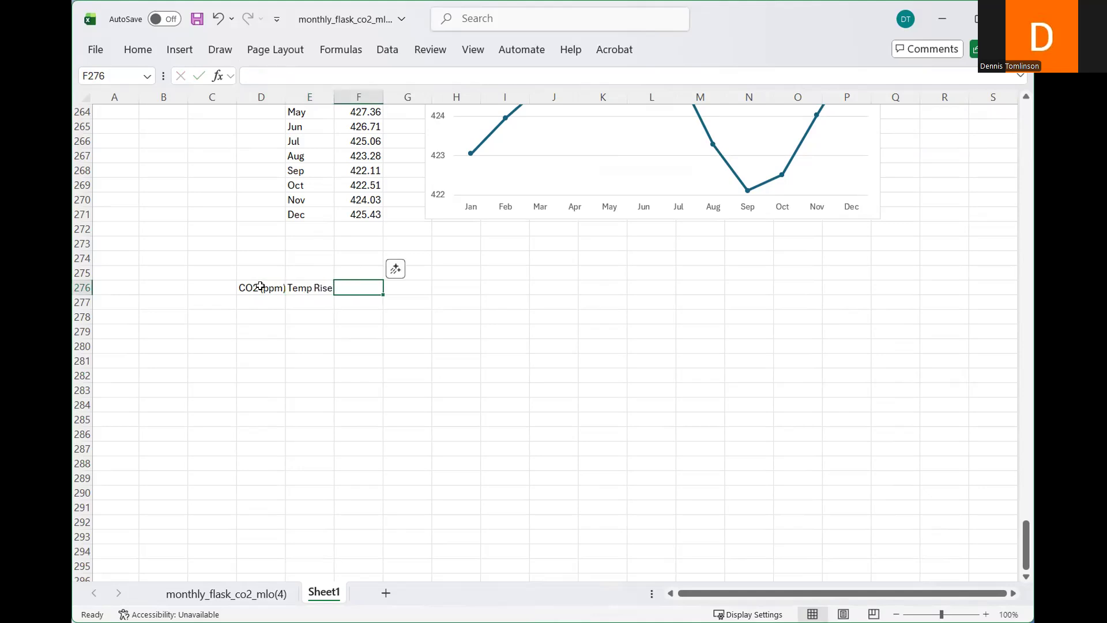
{"action": "type", "text": "Sen"}
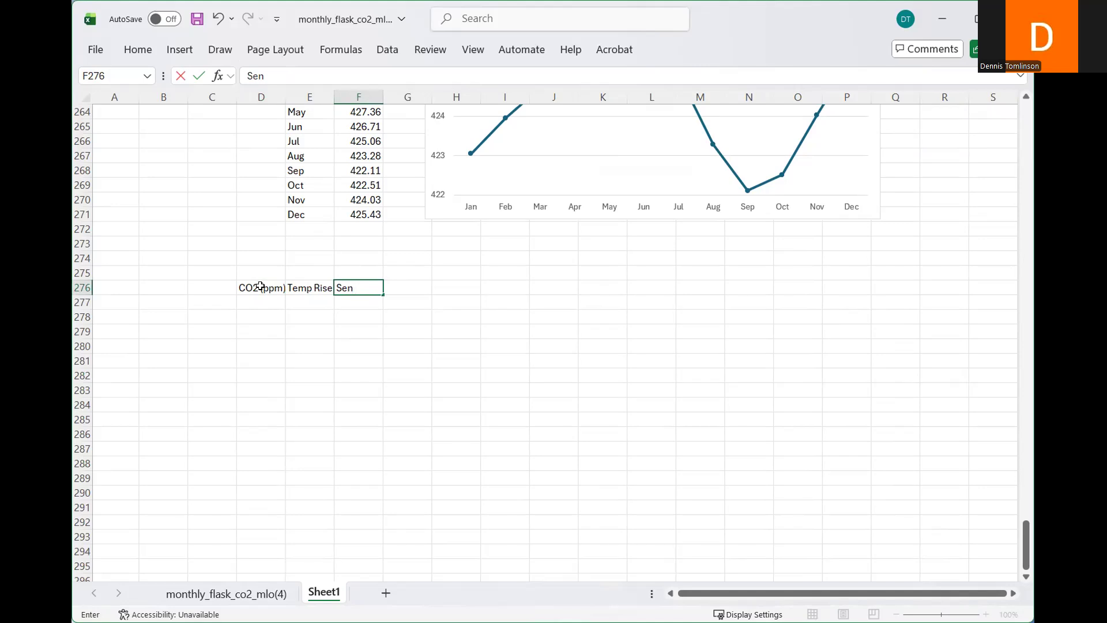
{"action": "type", "text": "sitivity"}
{"action": "key", "text": "Return"}
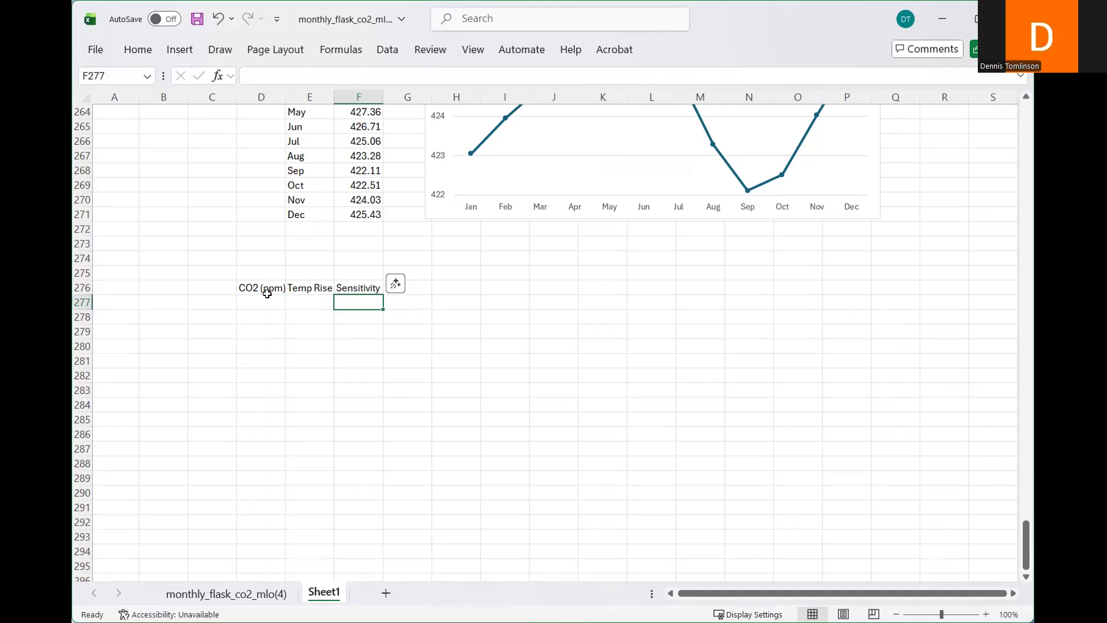
- Enter 280 in D277 and the doubling formula =2*D277 in D278 of the CO2 (ppm) column
{"action": "left_click", "coordinate": [261, 301]}
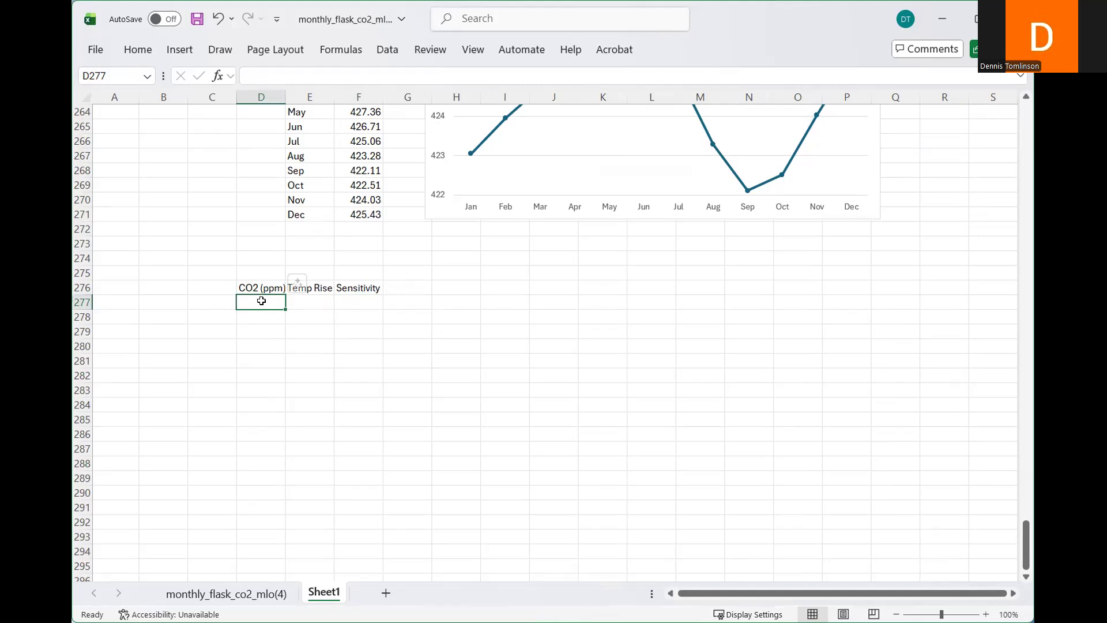
{"action": "type", "text": "280"}
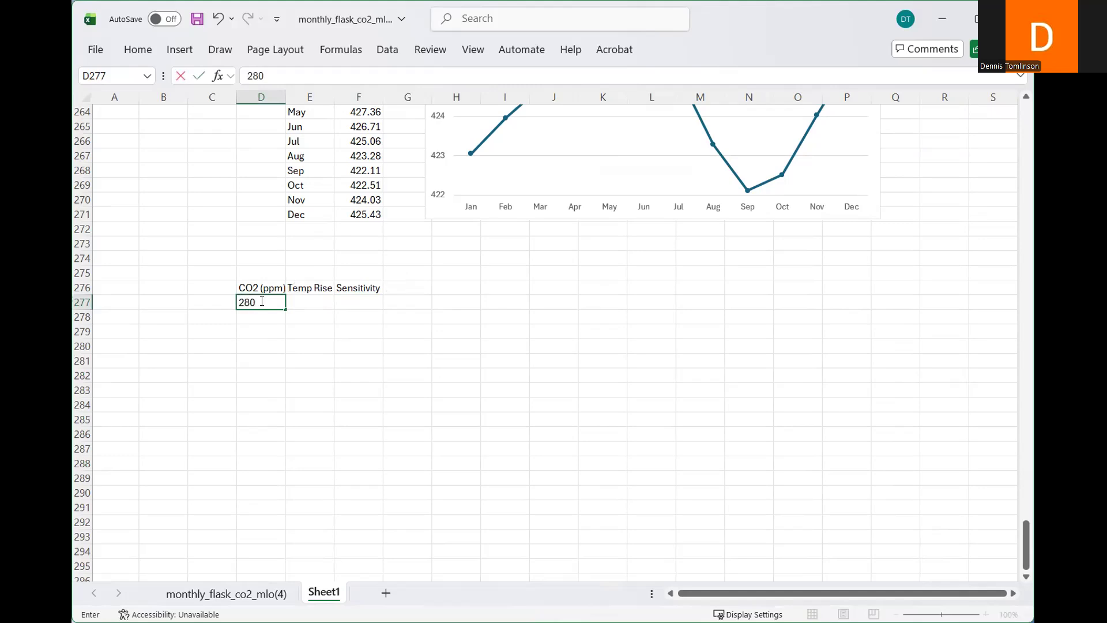
{"action": "key", "text": "Return"}
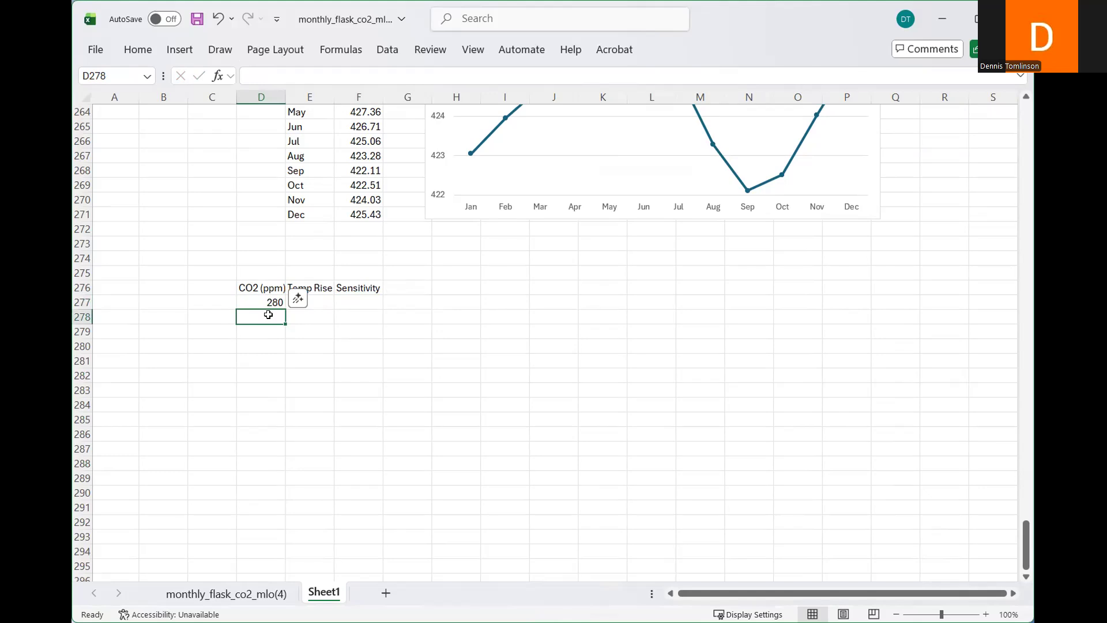
{"action": "type", "text": "="}
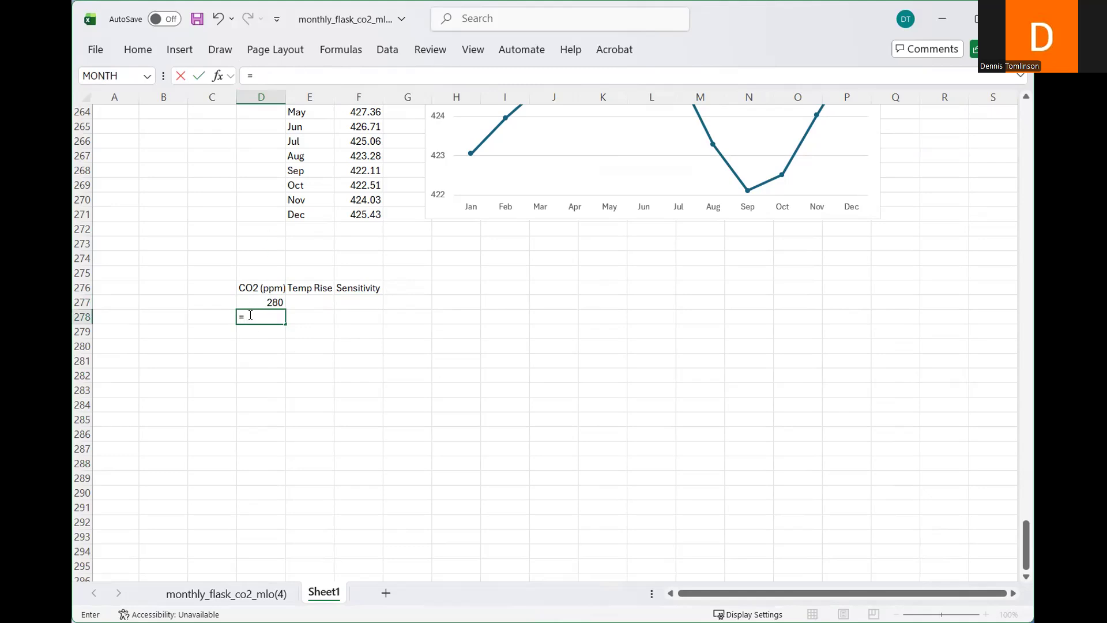
{"action": "type", "text": "2*"}
{"action": "left_click", "coordinate": [276, 301]}
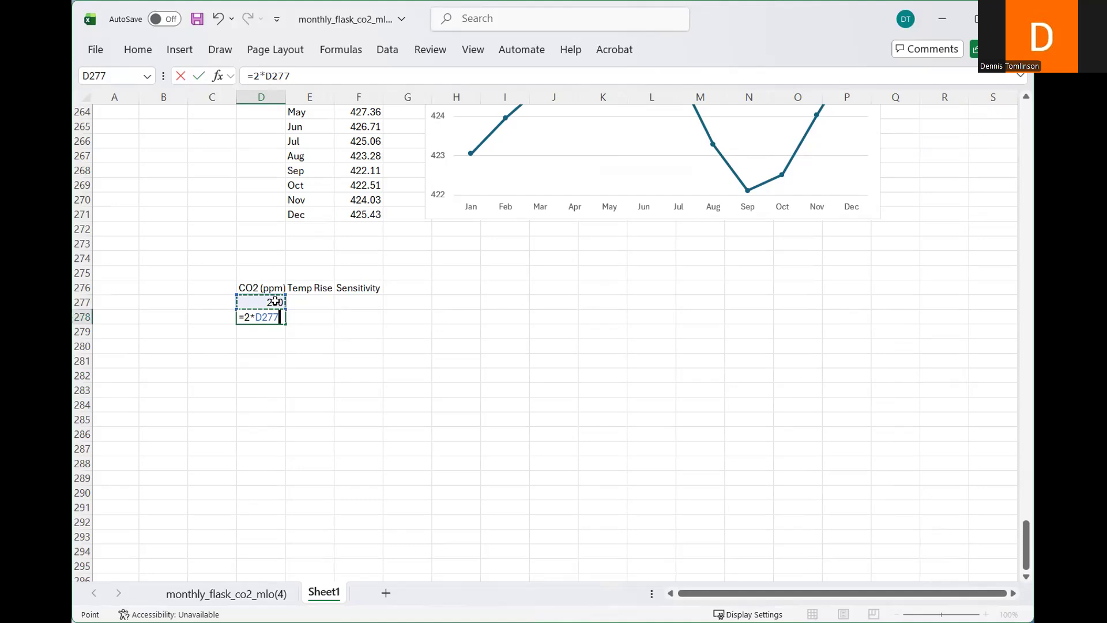
{"action": "key", "text": "Return"}
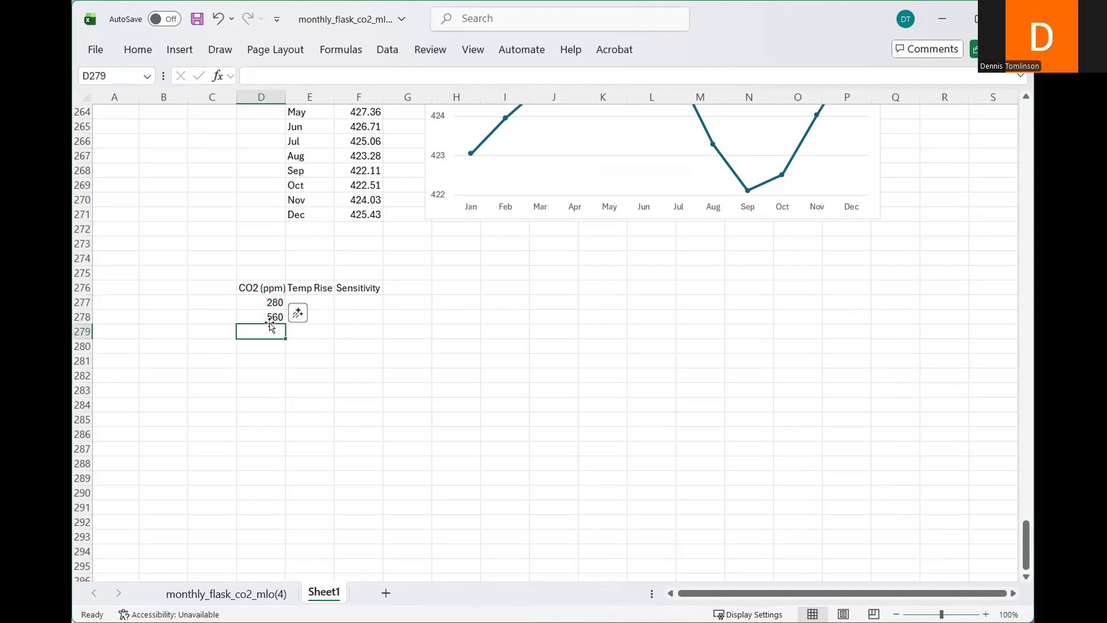
- Copy the doubling formula from D278 into D279:D280 and check the formula in each cell
{"action": "left_click", "coordinate": [274, 317]}
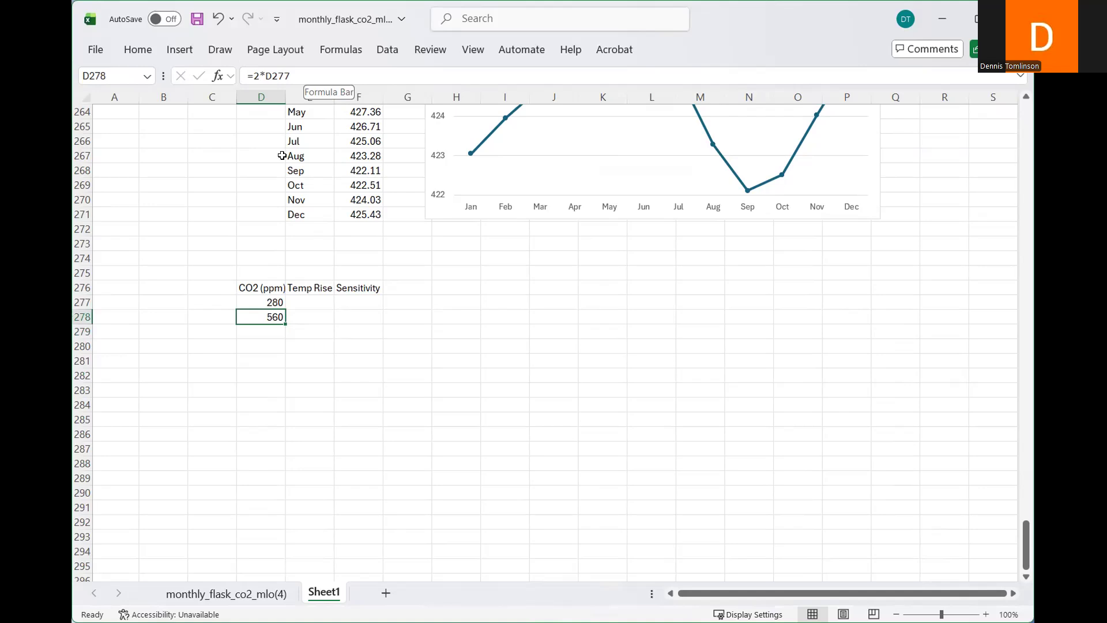
{"action": "left_click", "coordinate": [464, 423]}
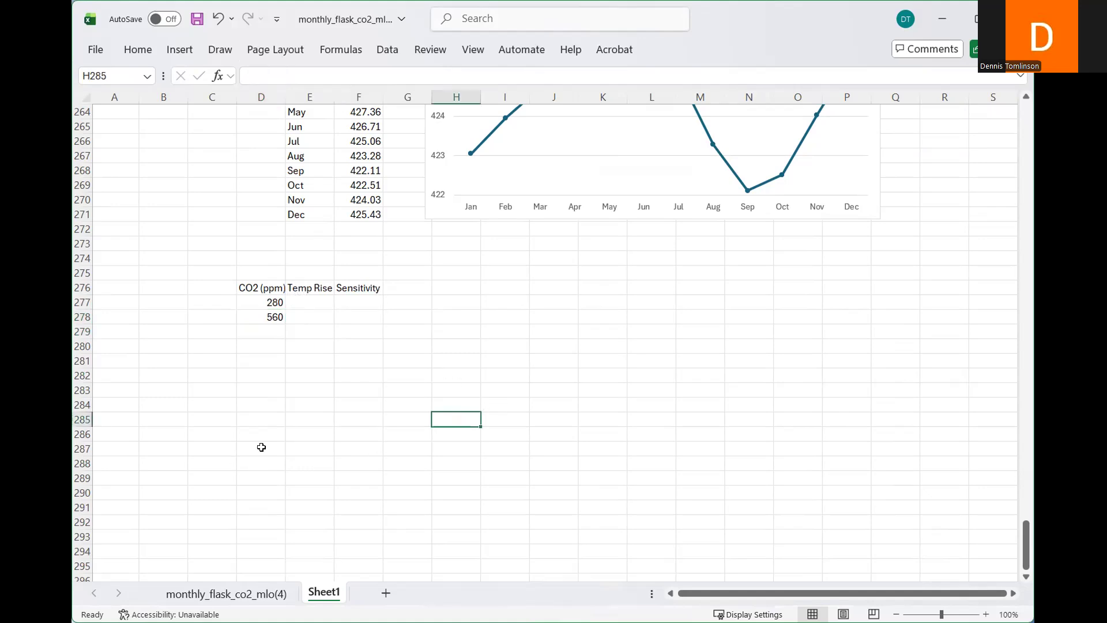
{"action": "left_click", "coordinate": [275, 317]}
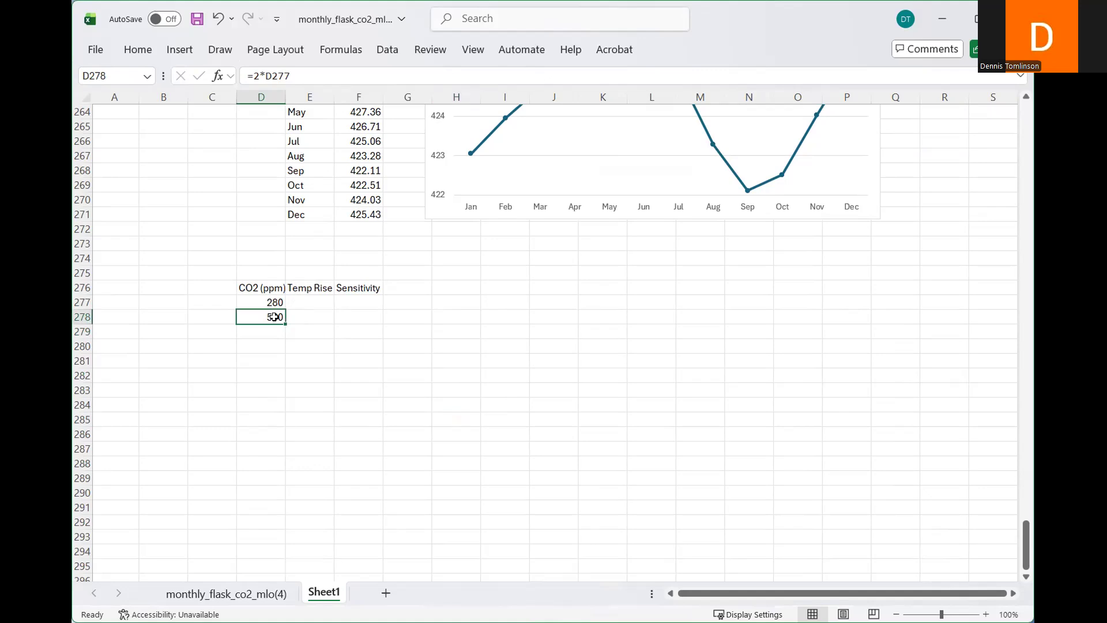
{"action": "key", "text": "ctrl+c"}
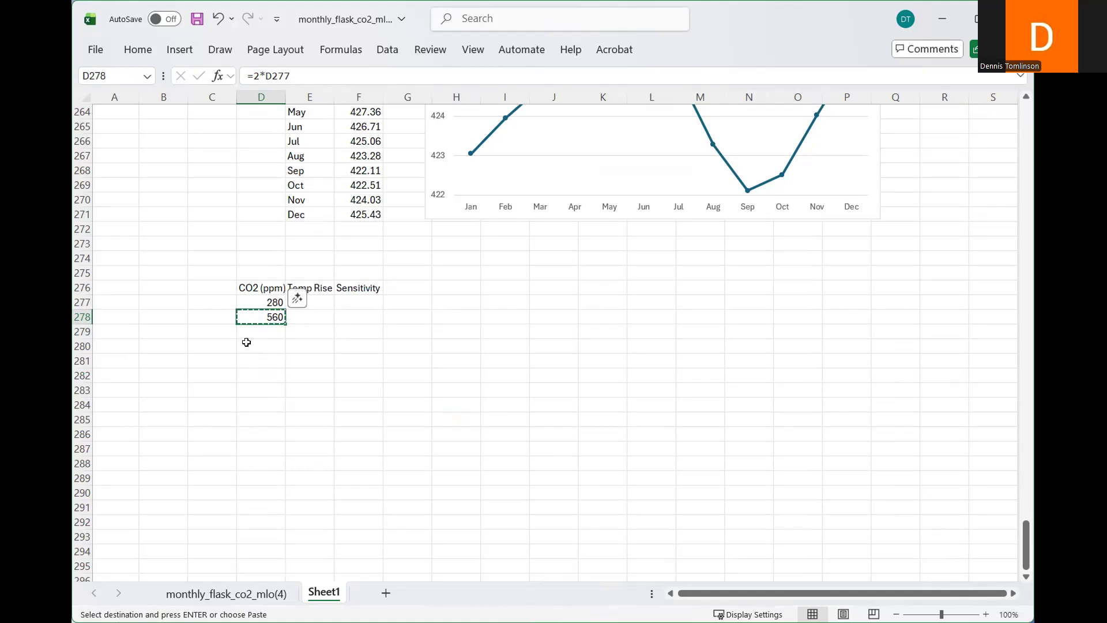
{"action": "left_click", "coordinate": [265, 328]}
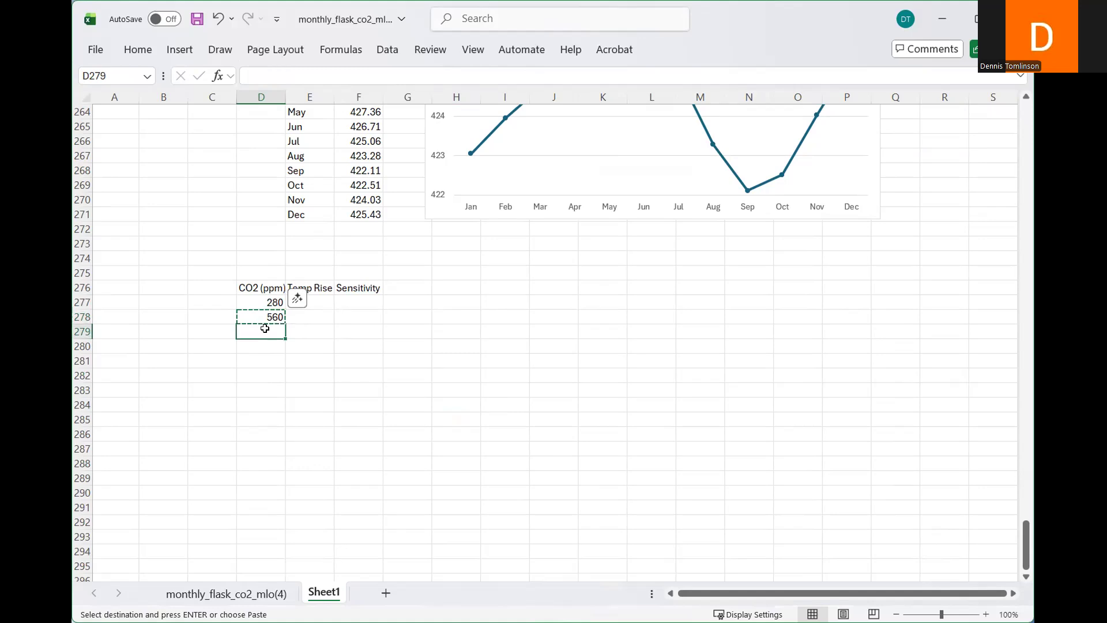
{"action": "left_click_drag", "start_coordinate": [265, 329], "coordinate": [266, 340]}
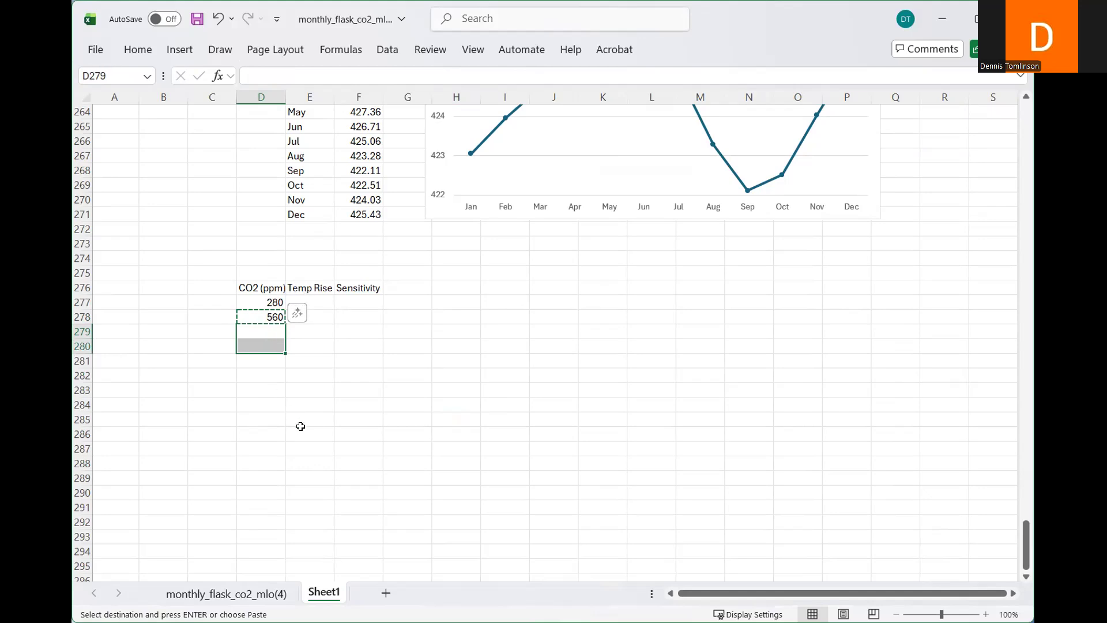
{"action": "key", "text": "ctrl+v"}
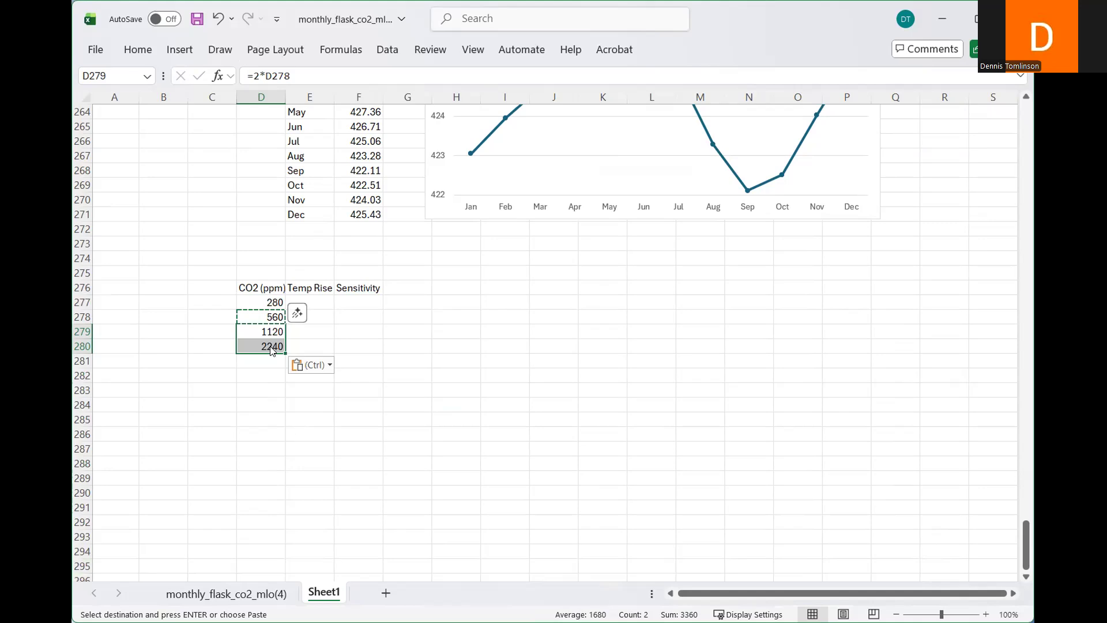
{"action": "left_click", "coordinate": [275, 321]}
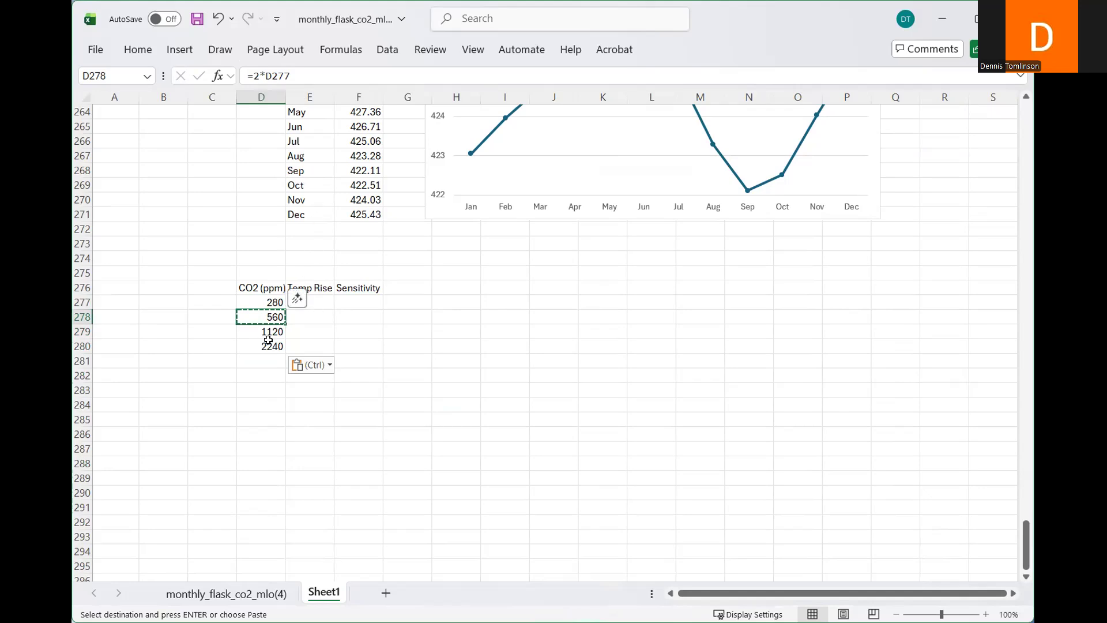
{"action": "left_click", "coordinate": [268, 333]}
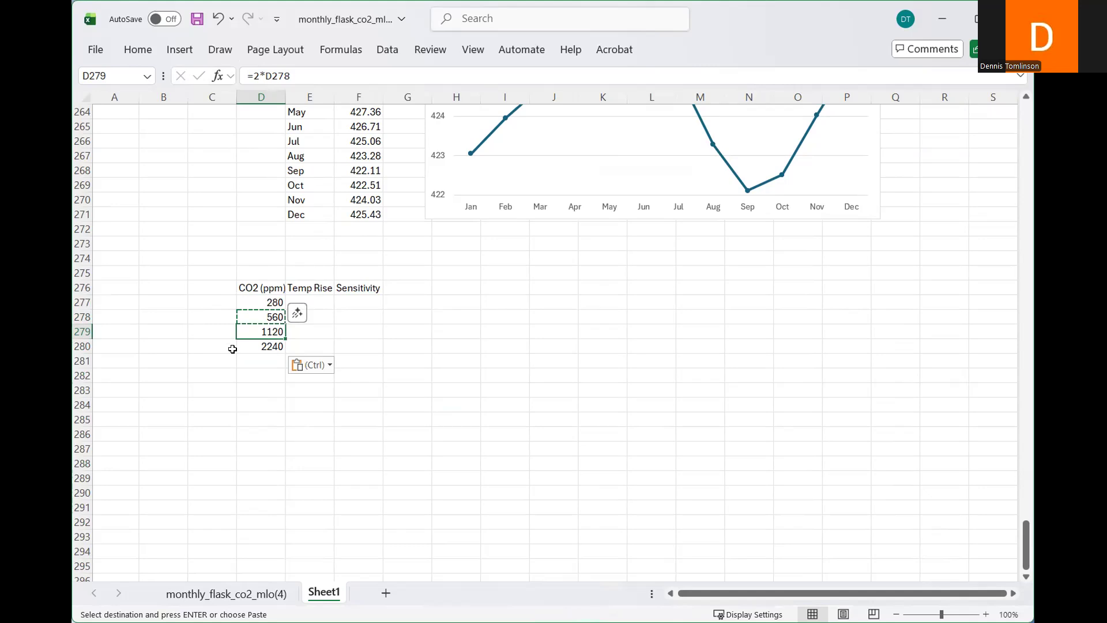
{"action": "left_click", "coordinate": [268, 348]}
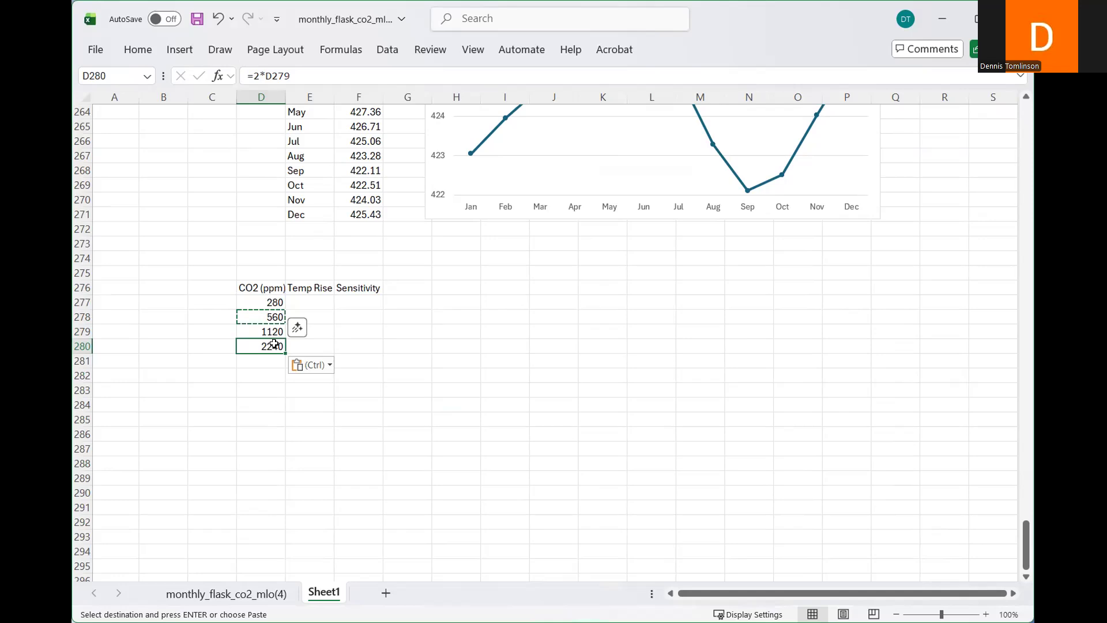
- Enter 3 as the sensitivity in F277 and link the first Temp Rise cell E277 to it with =F277
{"action": "left_click", "coordinate": [359, 300]}
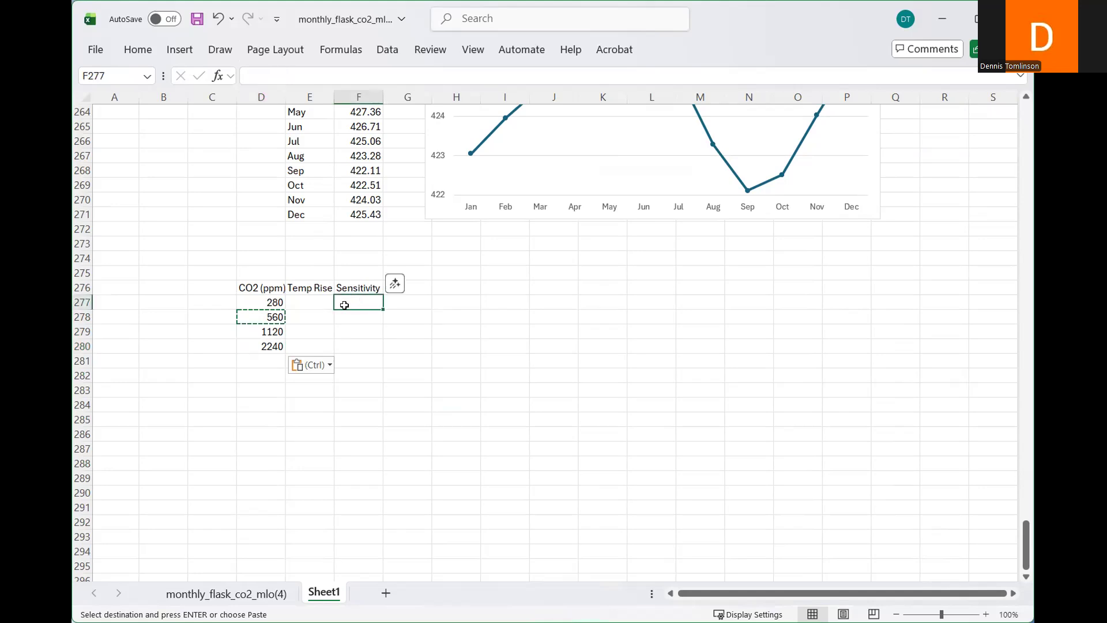
{"action": "type", "text": "3"}
{"action": "key", "text": "Return"}
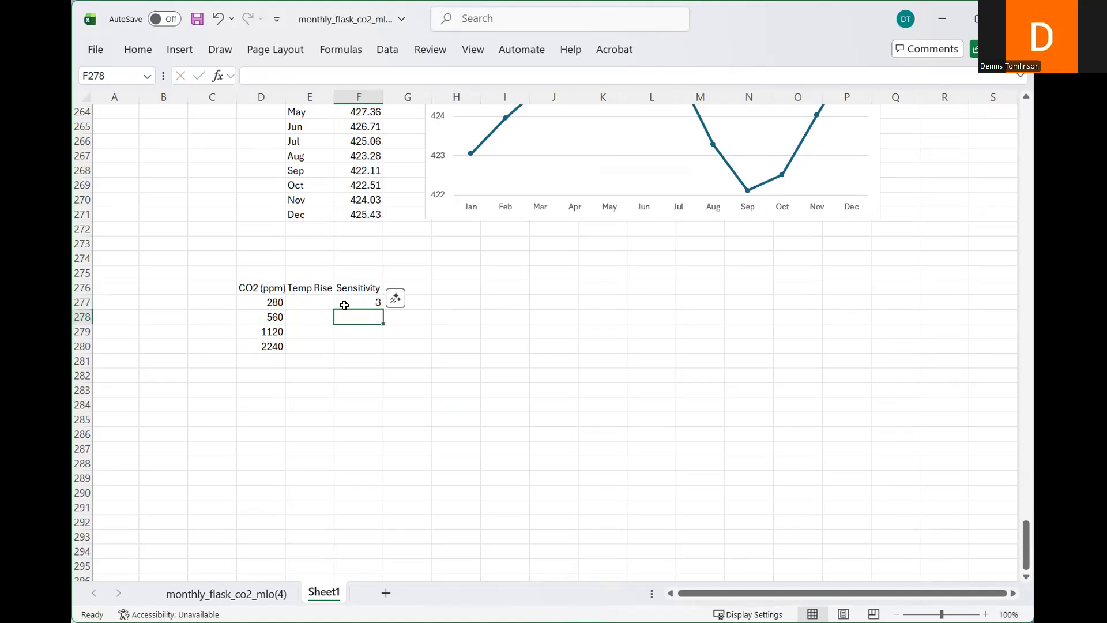
{"action": "left_click", "coordinate": [315, 300]}
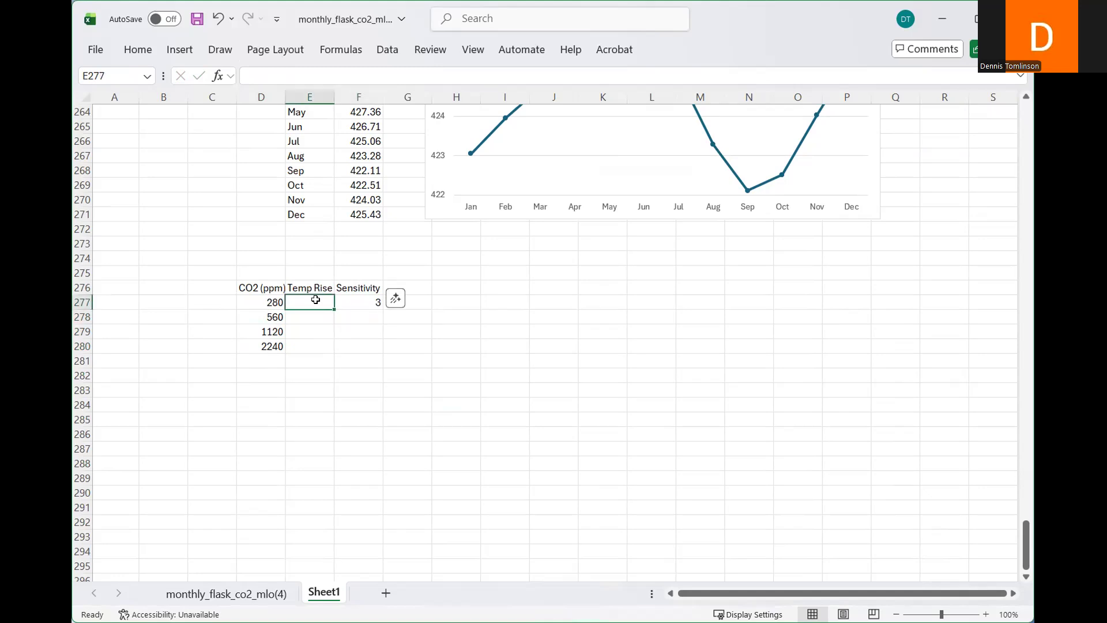
{"action": "type", "text": "="}
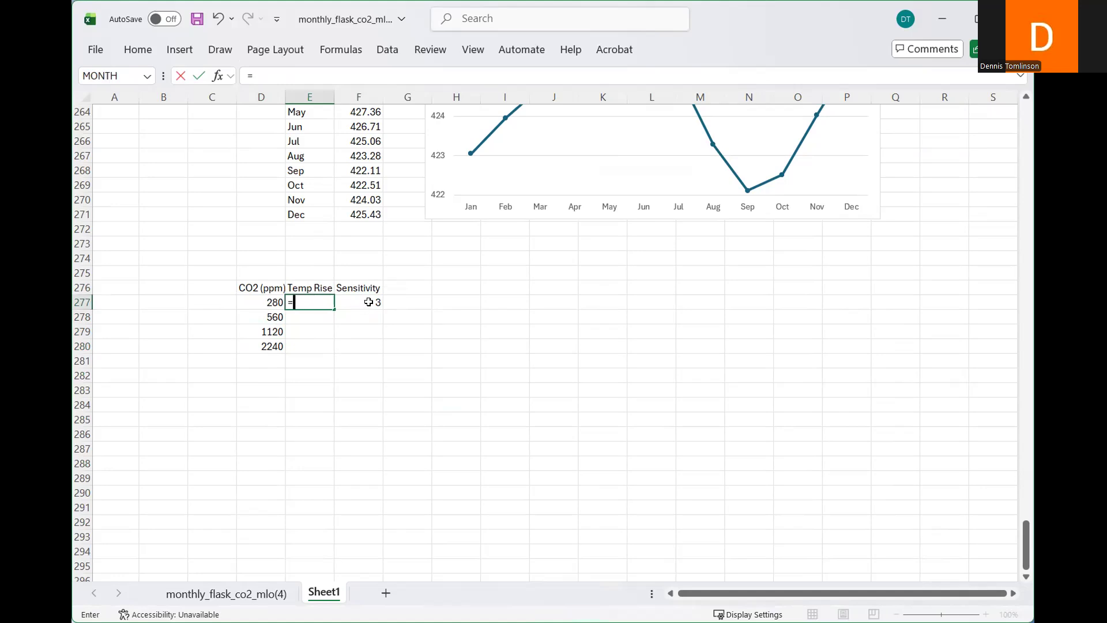
{"action": "left_click", "coordinate": [368, 302]}
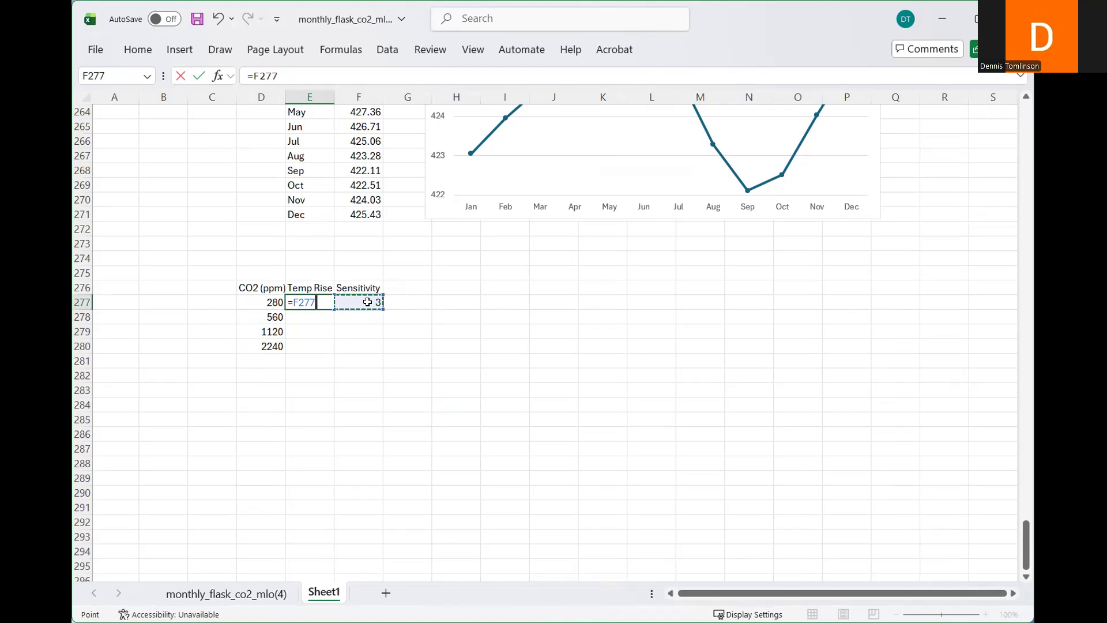
{"action": "key", "text": "Return"}
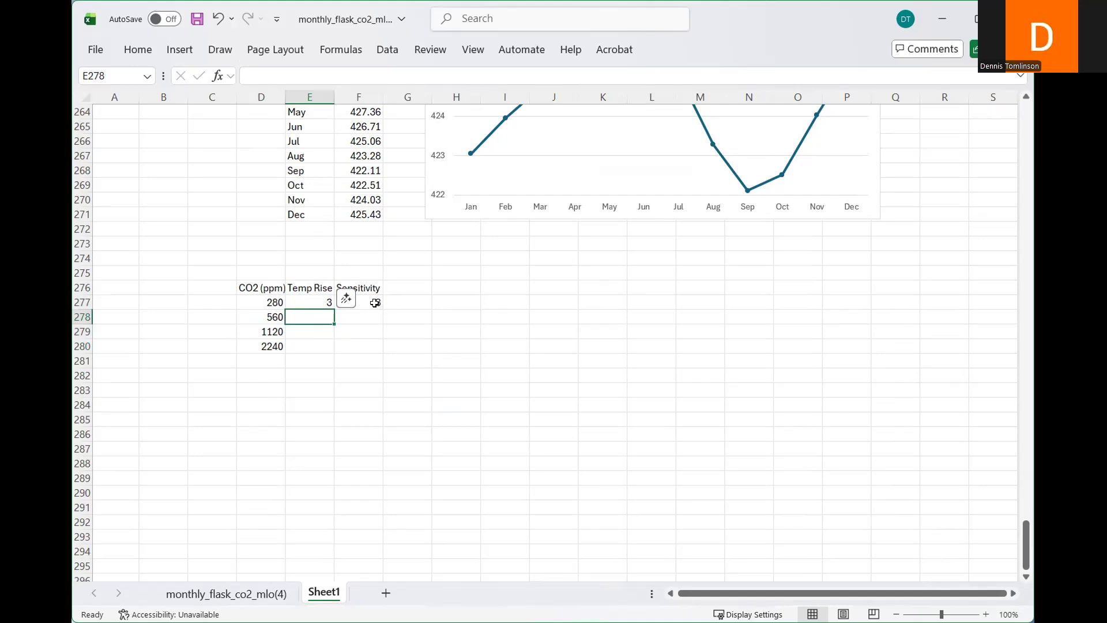
- Enter the formula =E277+$F$277 in Temp Rise cell E278, with an absolute reference to the sensitivity
{"action": "double_click", "coordinate": [303, 316]}
{"action": "type", "text": "="}
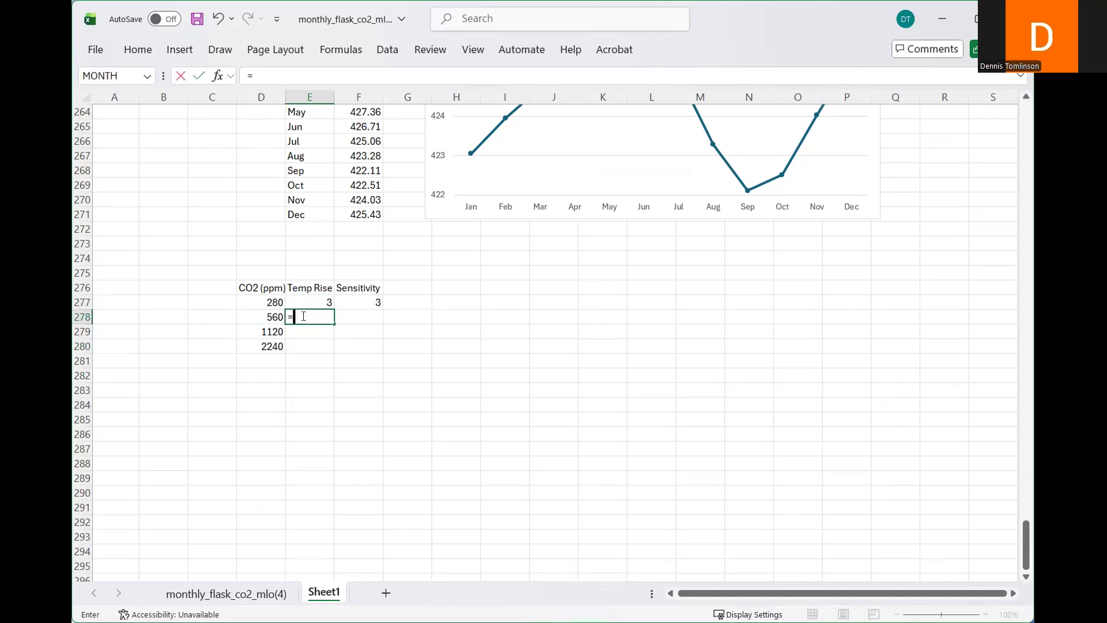
{"action": "left_click", "coordinate": [317, 298]}
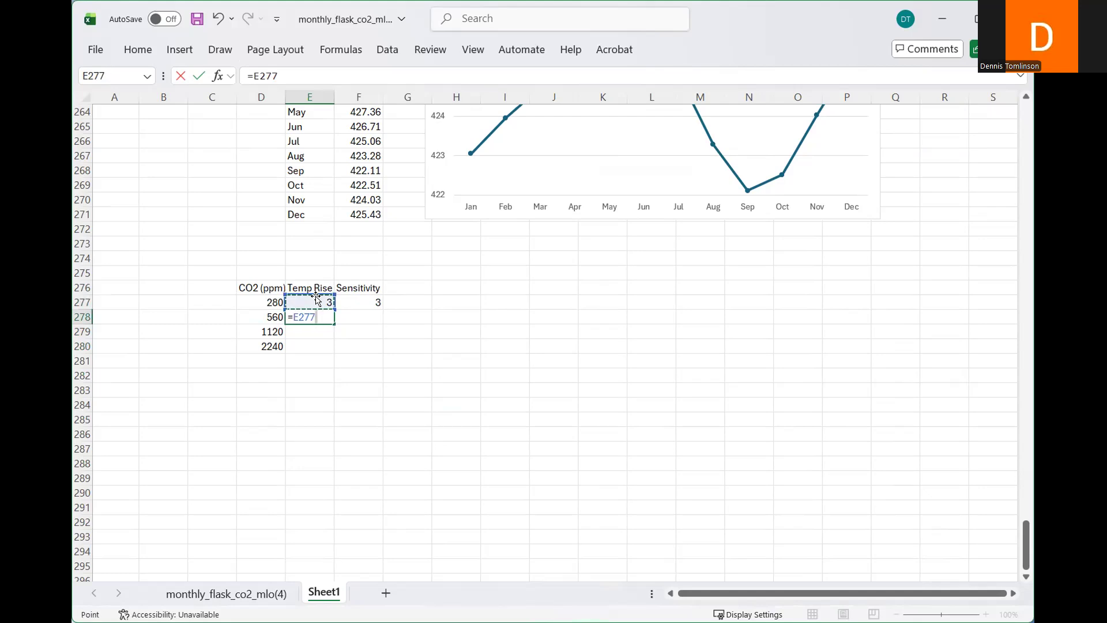
{"action": "type", "text": "+"}
{"action": "left_click", "coordinate": [365, 302]}
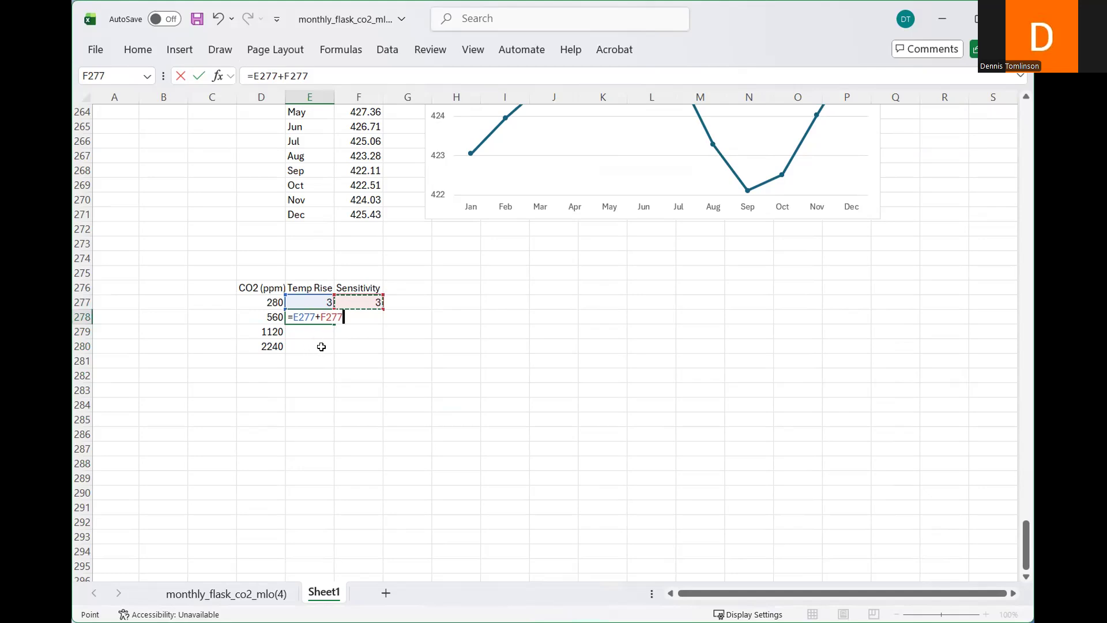
{"action": "left_click", "coordinate": [320, 316]}
{"action": "type", "text": "$"}
{"action": "key", "text": "Right"}
{"action": "type", "text": "%"}
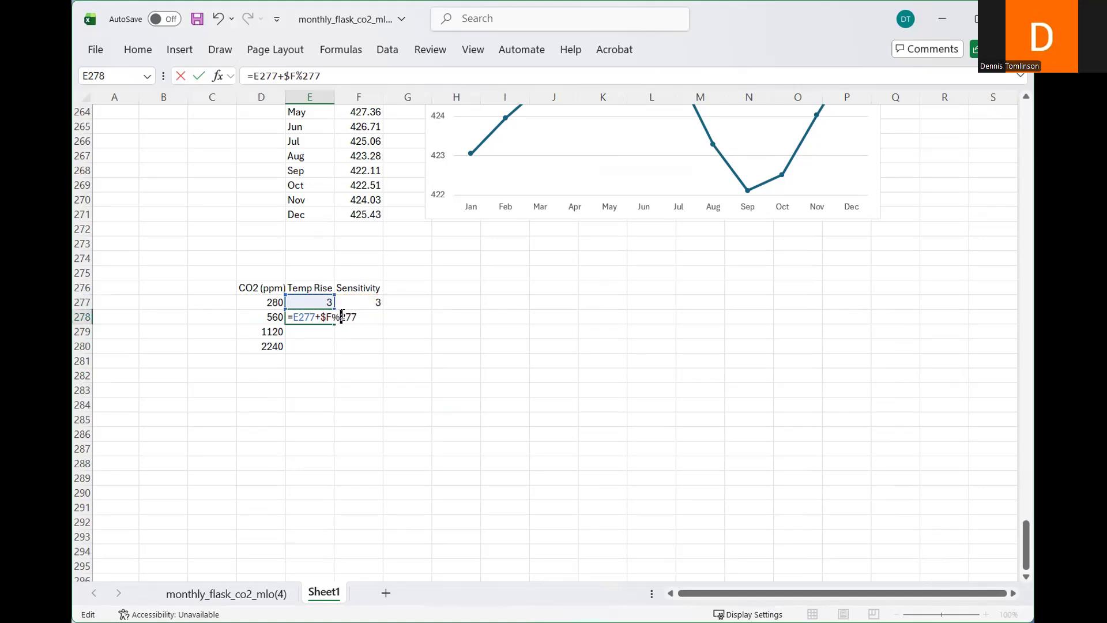
{"action": "key", "text": "BackSpace"}
{"action": "type", "text": "$"}
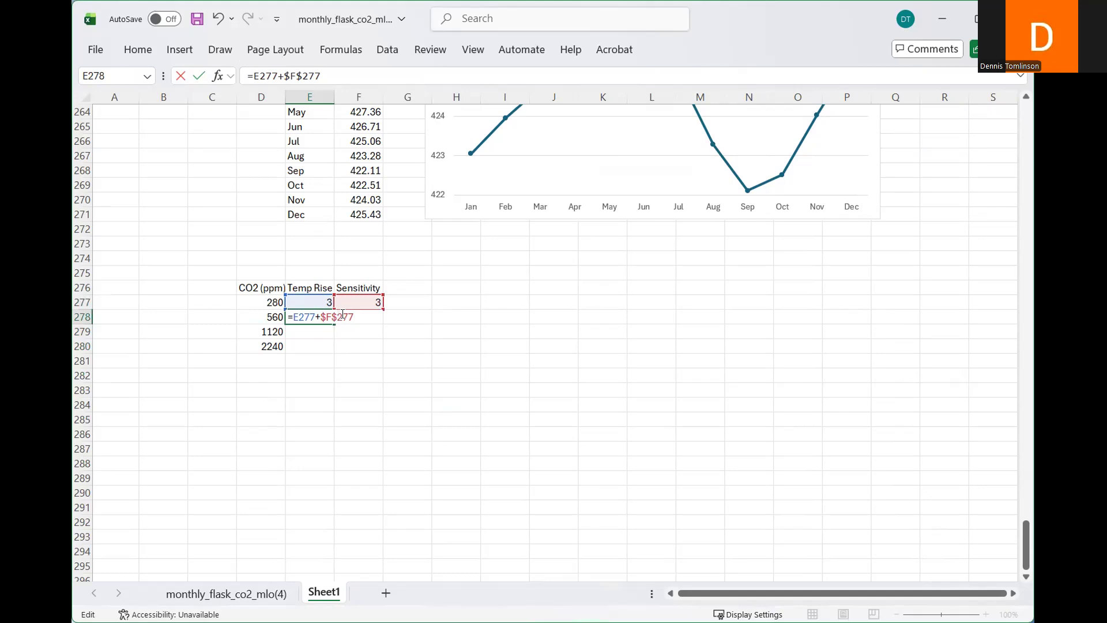
{"action": "key", "text": "Return"}
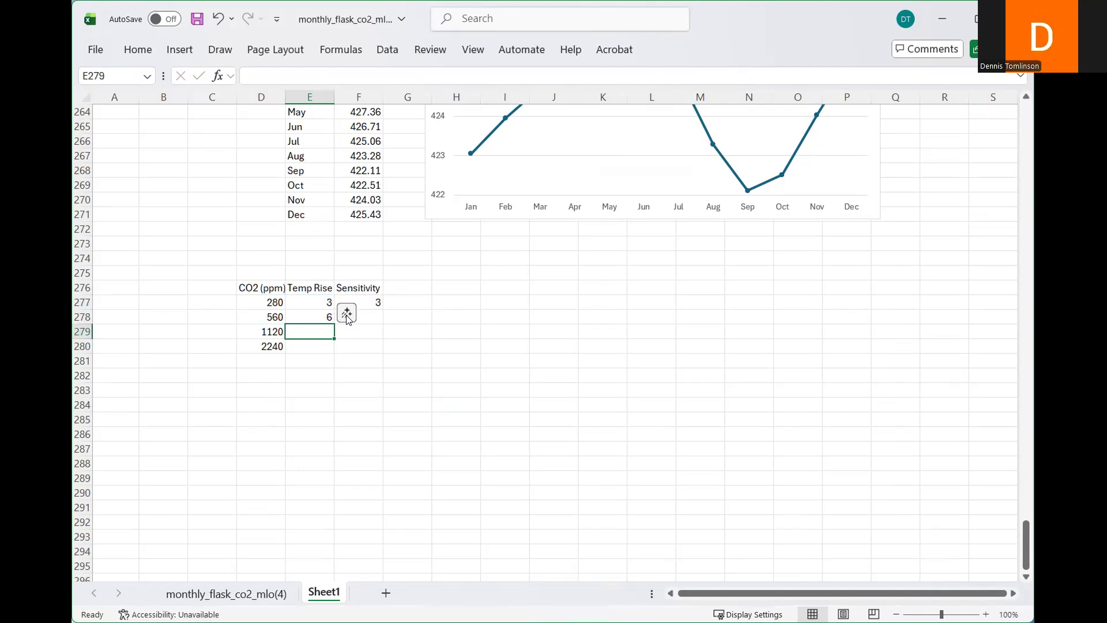
- Review the Temp Rise formulas, copy the one in E278 into E279:E280, and check the formula in each copied cell
{"action": "left_click", "coordinate": [306, 318]}
{"action": "left_click", "coordinate": [313, 300]}
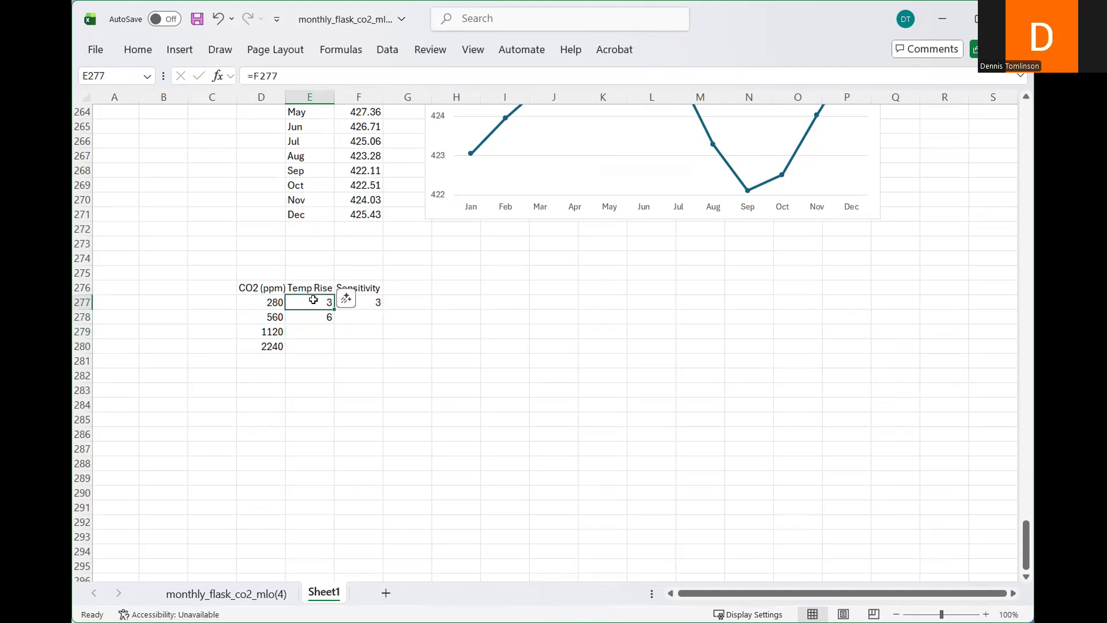
{"action": "left_click", "coordinate": [360, 300]}
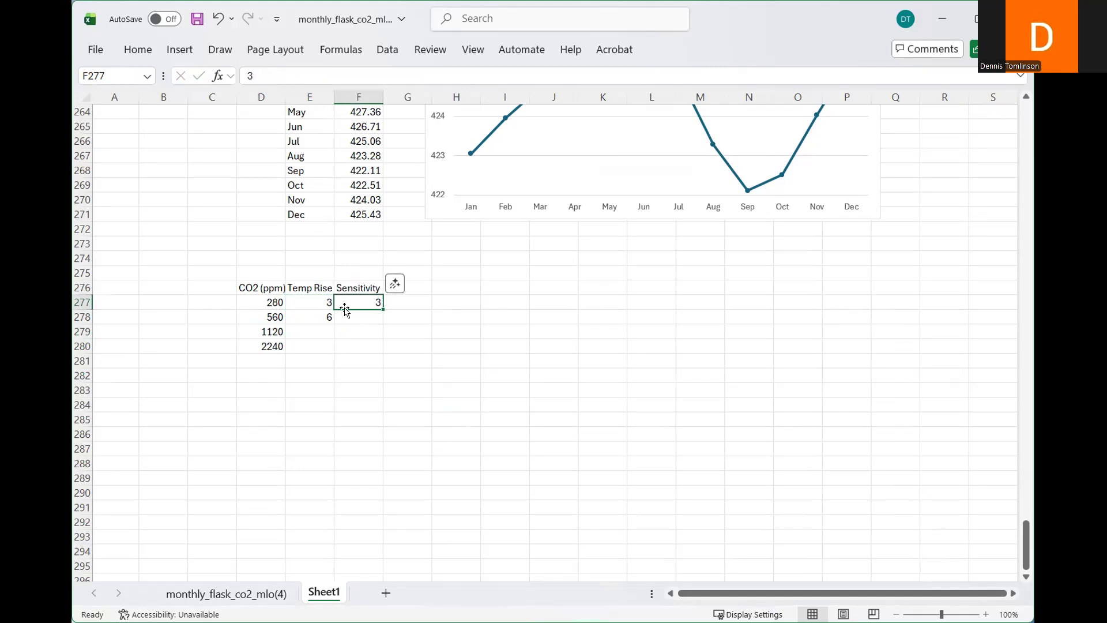
{"action": "left_click", "coordinate": [327, 315]}
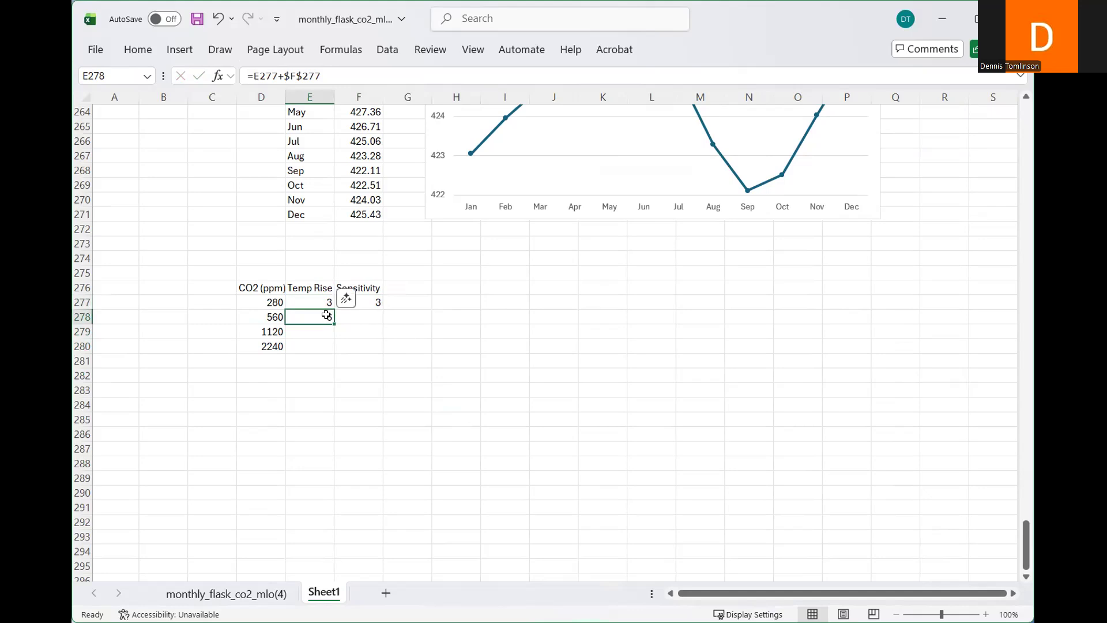
{"action": "key", "text": "ctrl+c"}
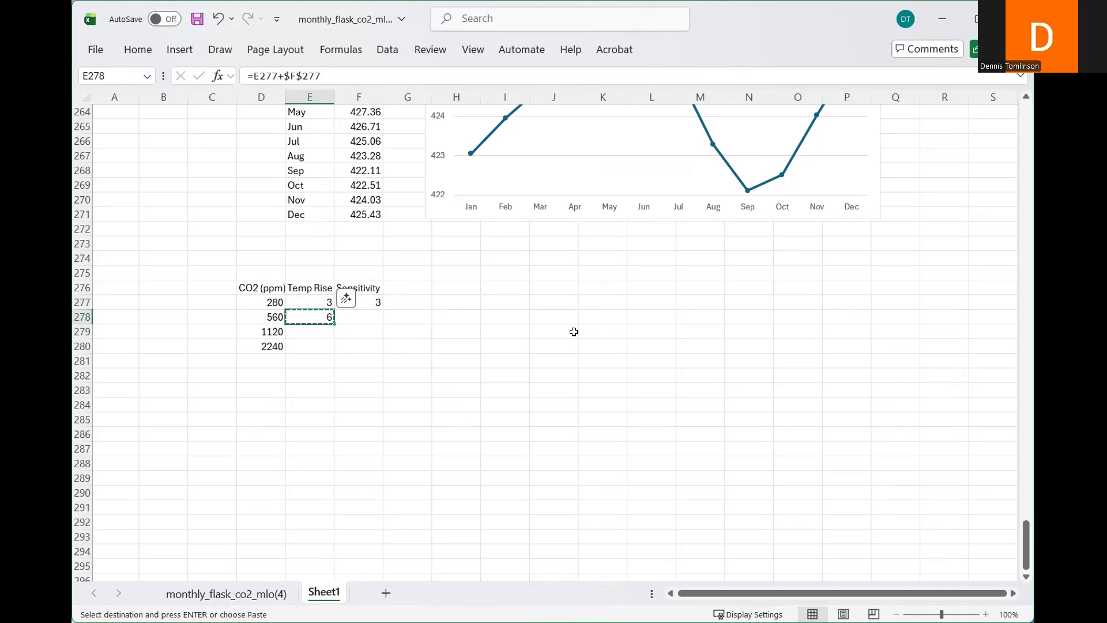
{"action": "left_click_drag", "start_coordinate": [321, 332], "coordinate": [311, 344]}
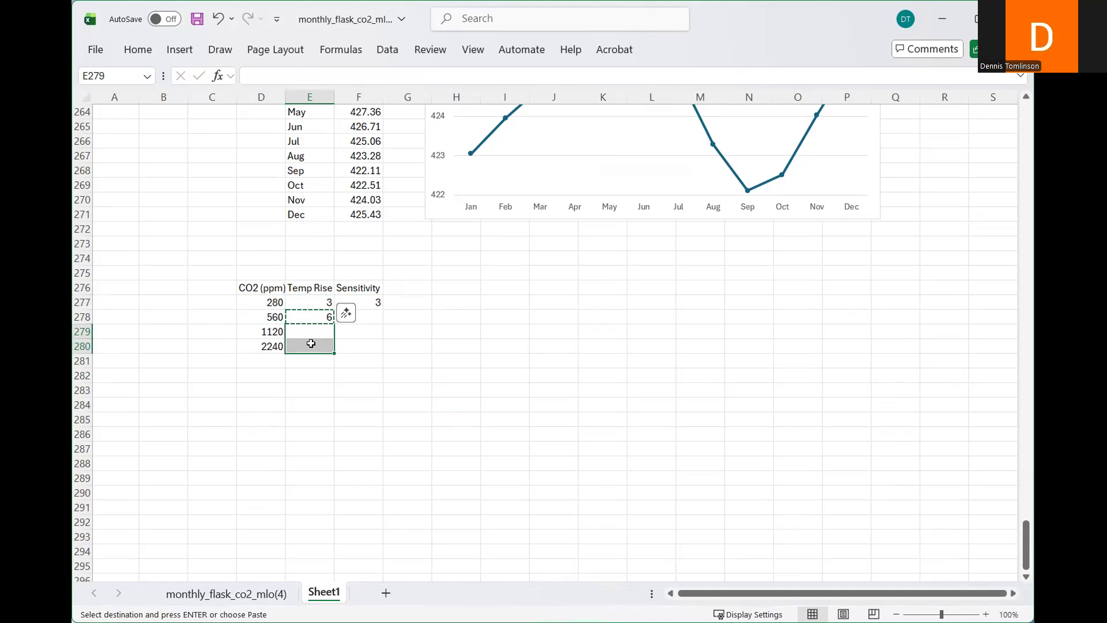
{"action": "key", "text": "ctrl+v"}
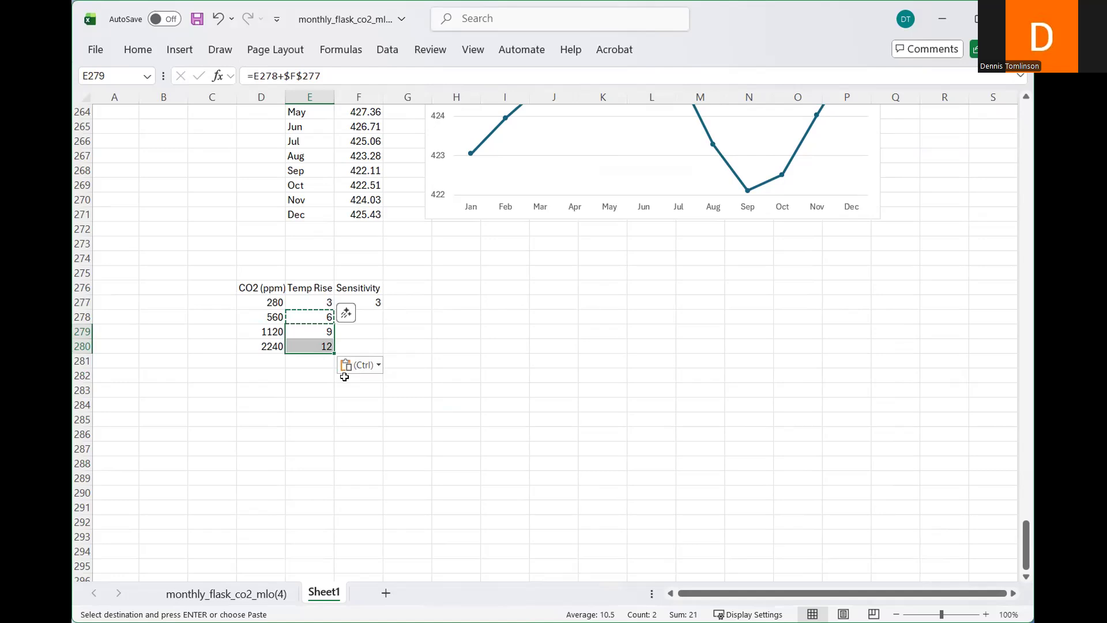
{"action": "left_click", "coordinate": [307, 332]}
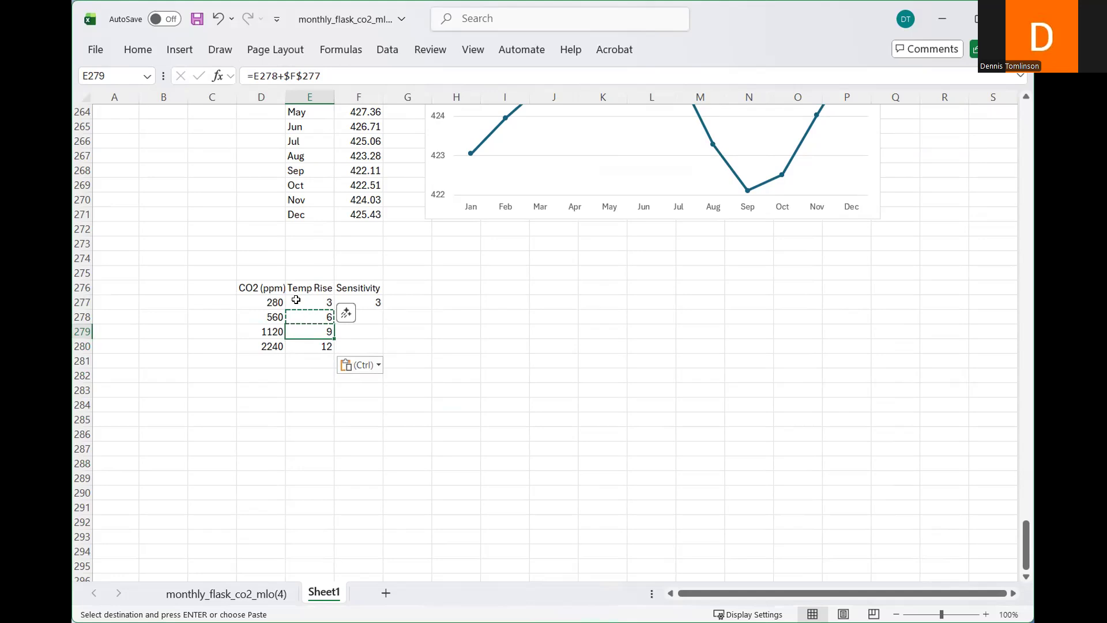
{"action": "left_click", "coordinate": [320, 346]}
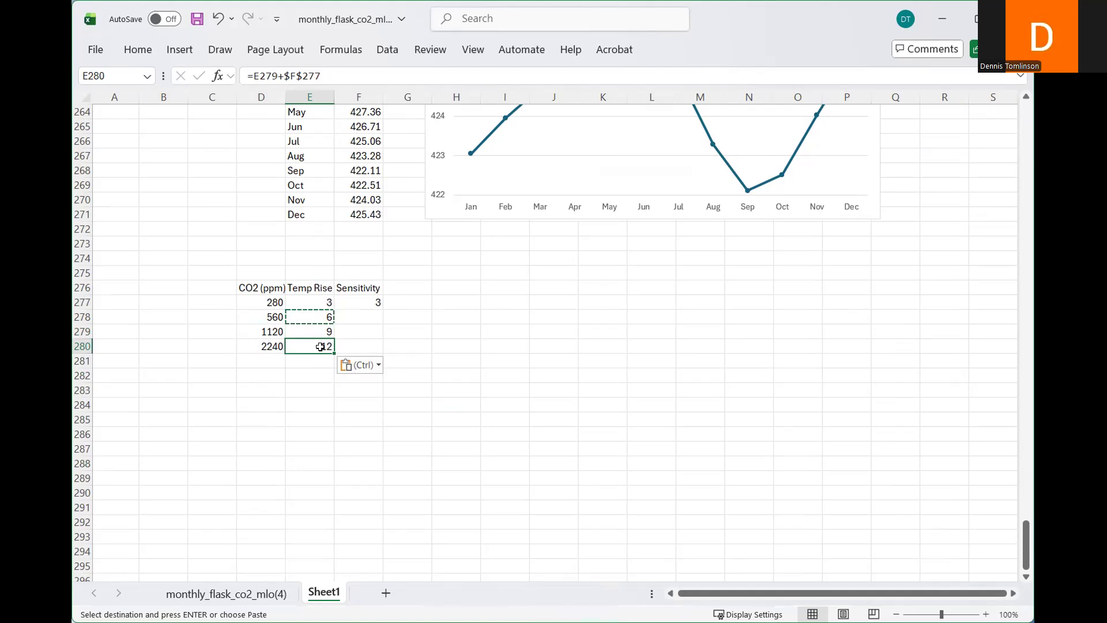
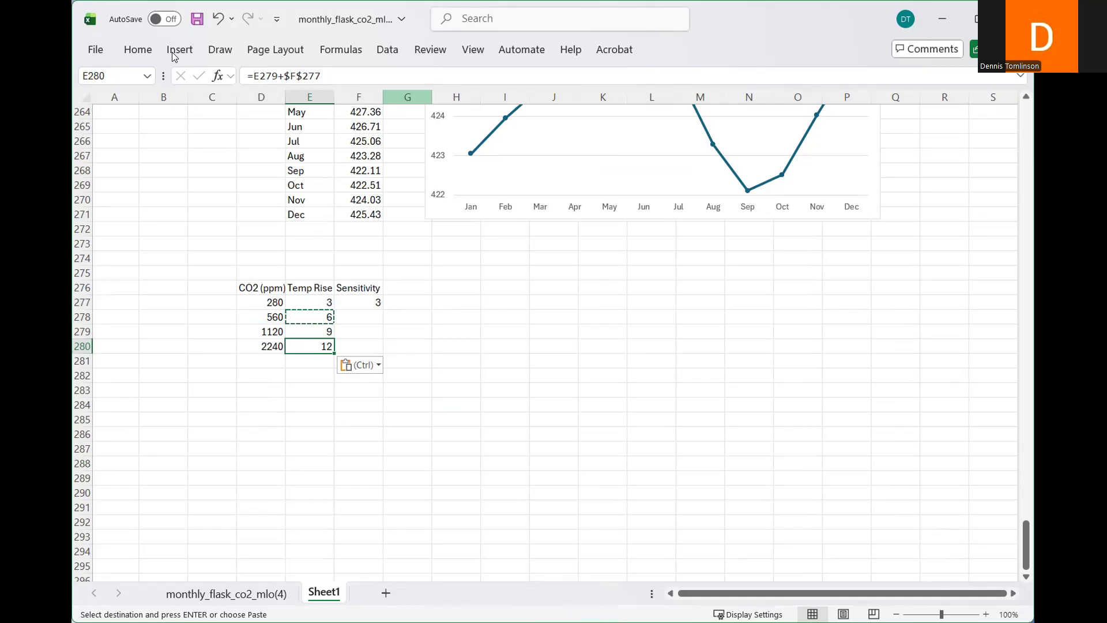
- Set the sensitivity in F277 to 2 to test how the Temp Rise column responds
{"action": "left_click", "coordinate": [372, 300]}
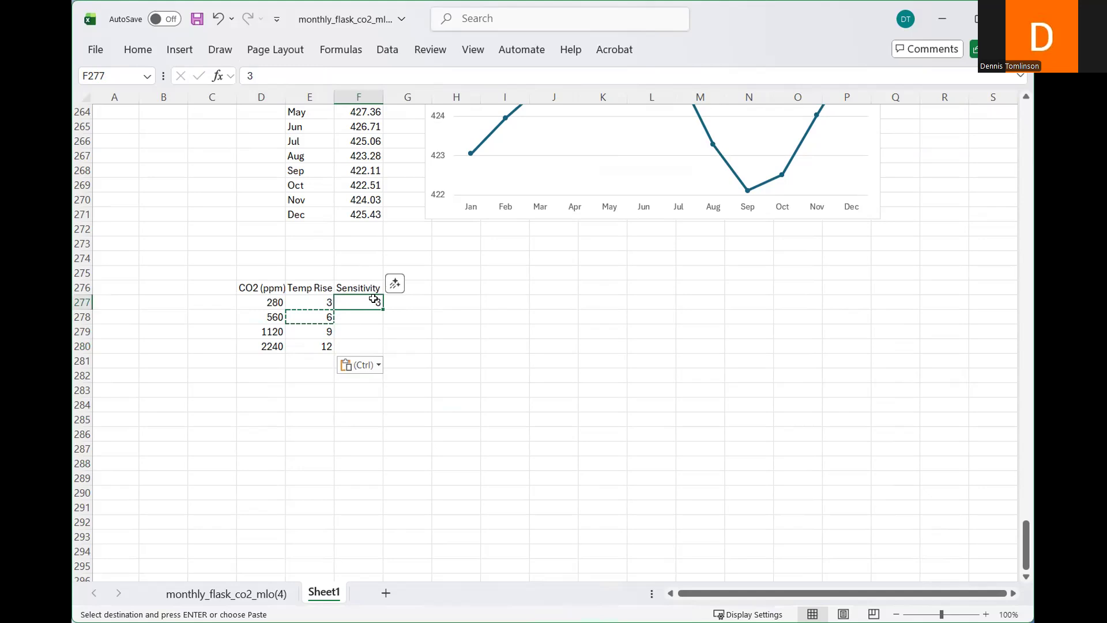
{"action": "type", "text": "2"}
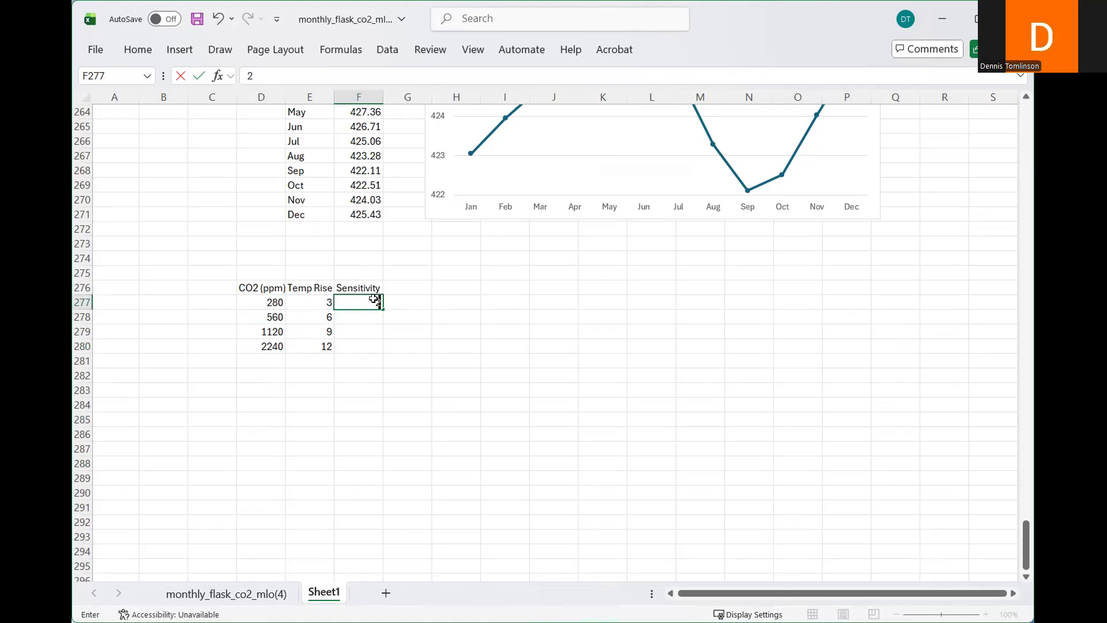
{"action": "key", "text": "Return"}
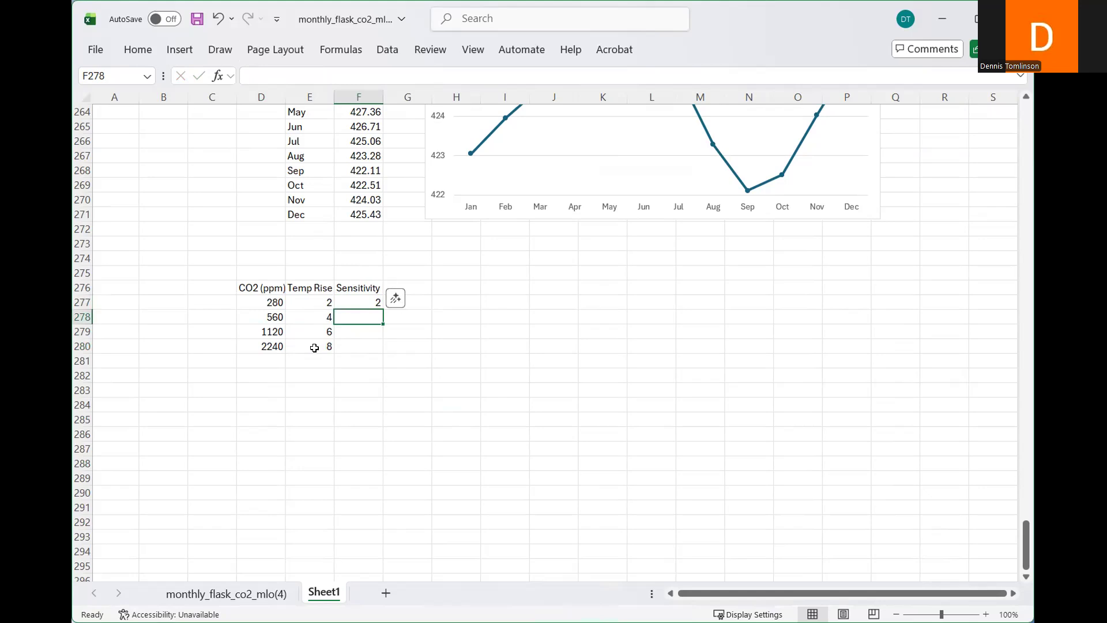
- Set the sensitivity in F277 to 4
{"action": "left_click", "coordinate": [369, 301]}
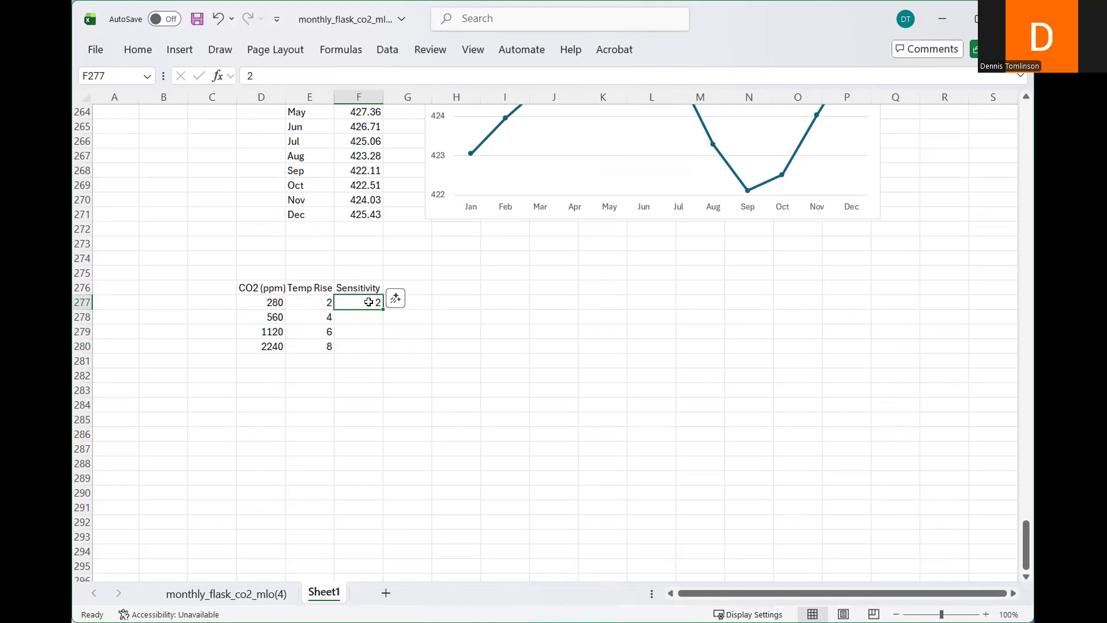
{"action": "type", "text": "4"}
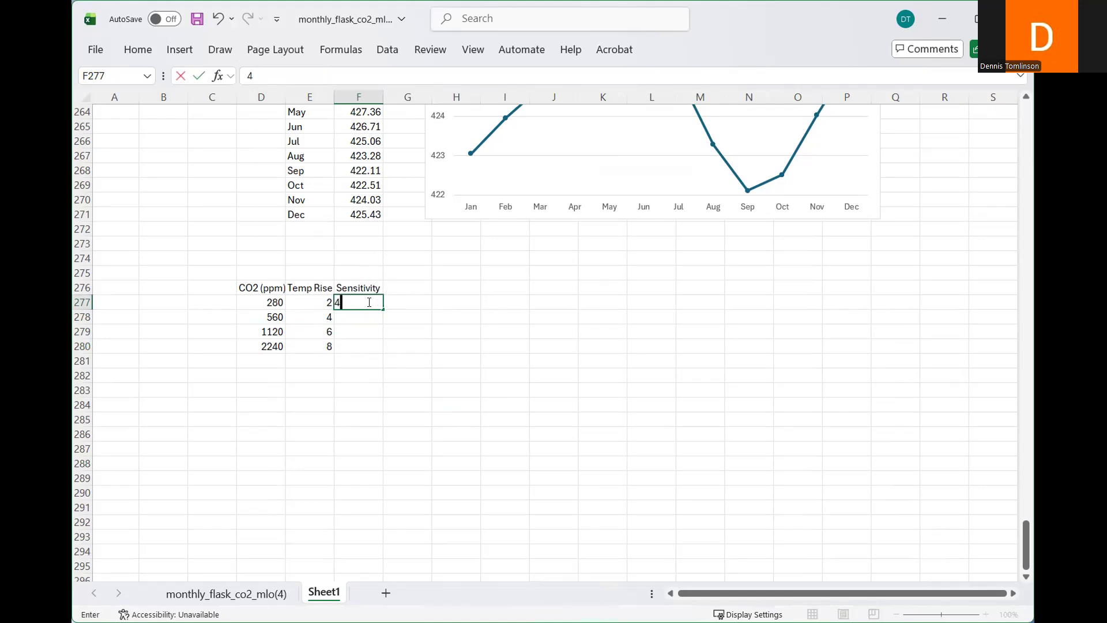
{"action": "key", "text": "Return"}
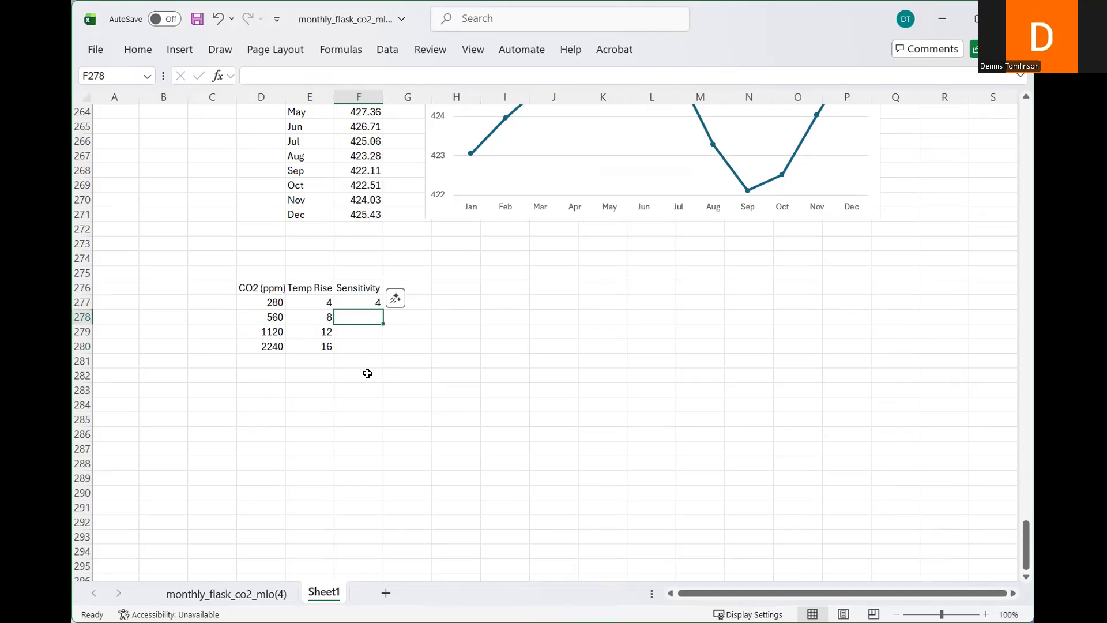
{"action": "left_click", "coordinate": [278, 447]}
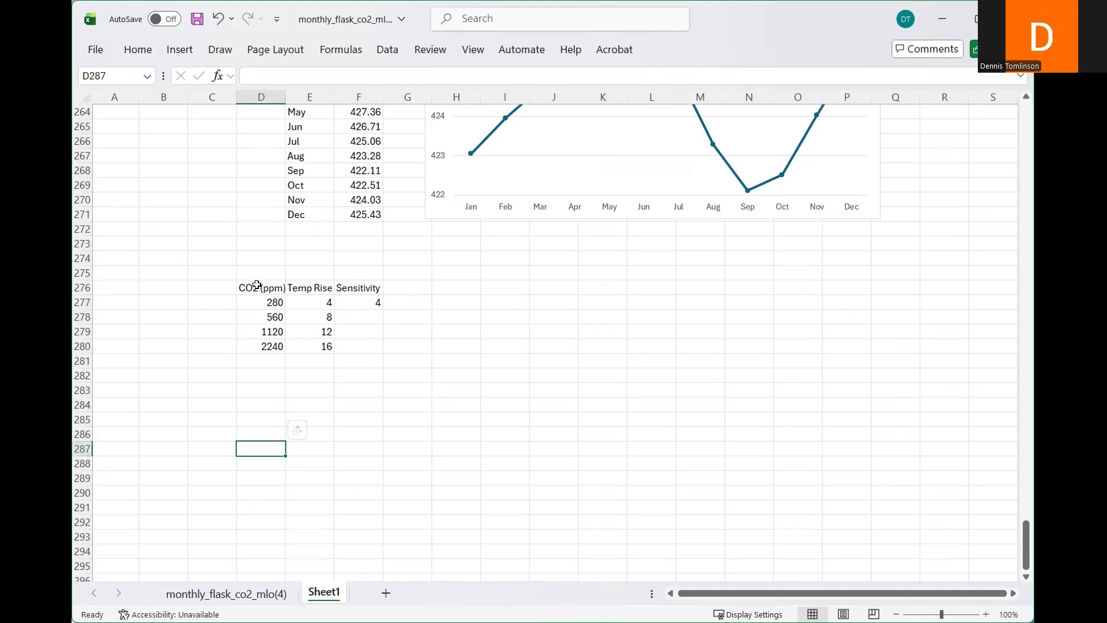
- Insert a scatter chart with straight lines and markers from the CO2 (ppm) and Temp Rise data in D276:E280
{"action": "left_click_drag", "start_coordinate": [257, 286], "coordinate": [287, 345]}
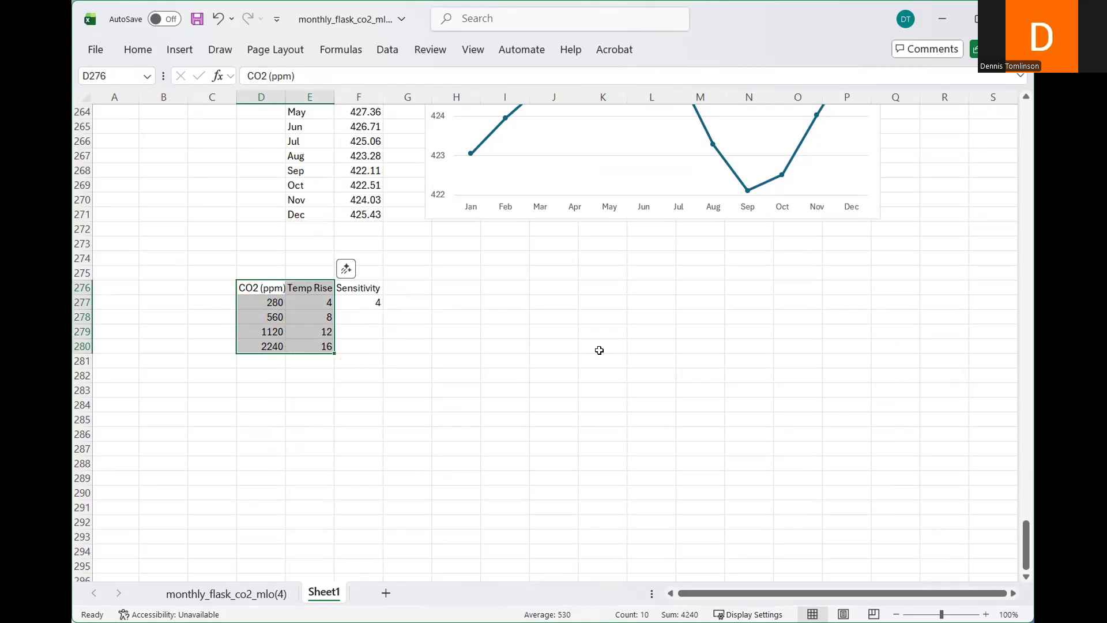
{"action": "left_click", "coordinate": [177, 49]}
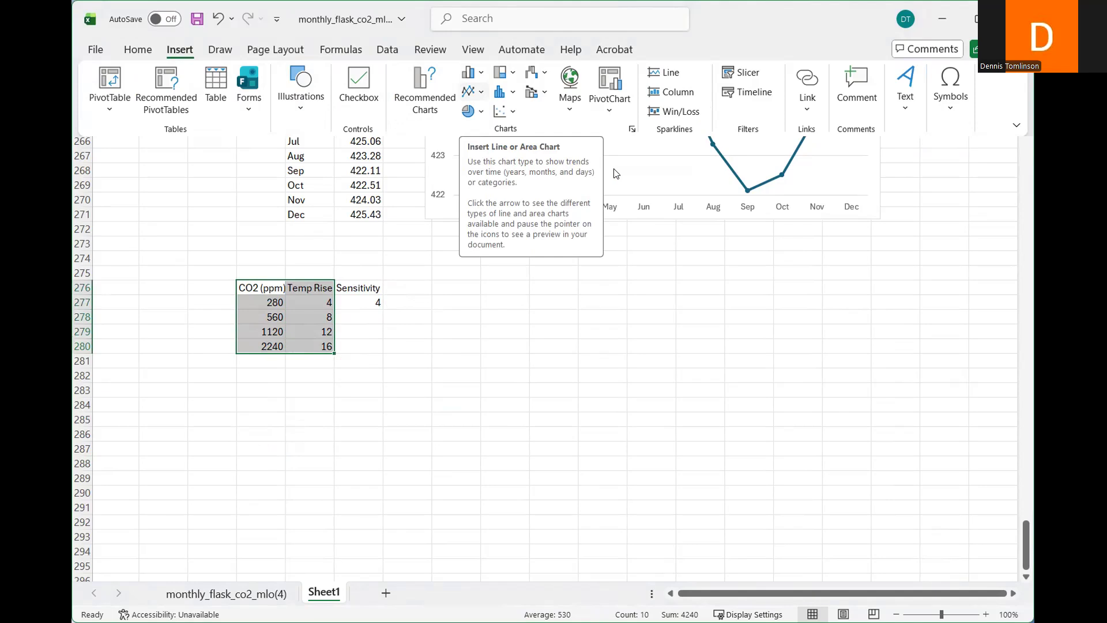
{"action": "left_click", "coordinate": [647, 56]}
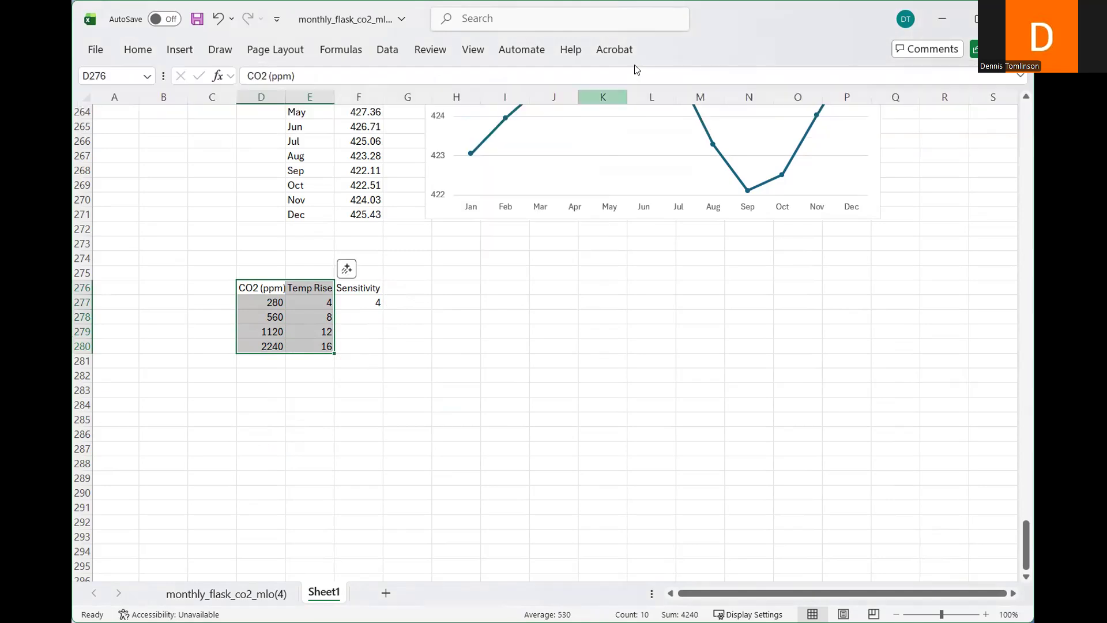
{"action": "left_click", "coordinate": [187, 42]}
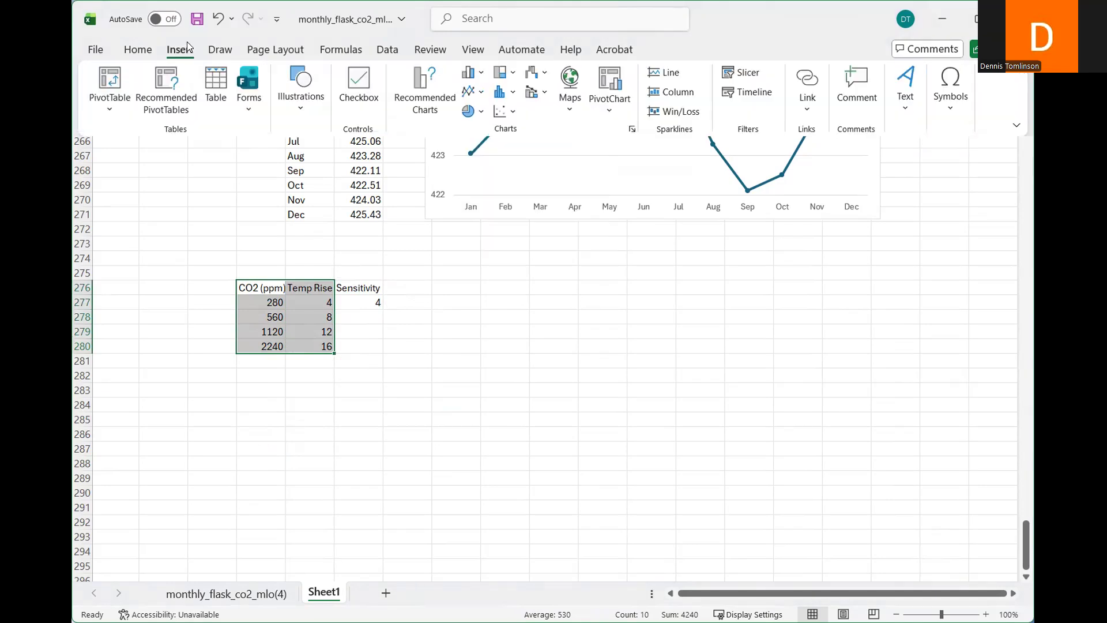
{"action": "key", "text": "alt+Tab"}
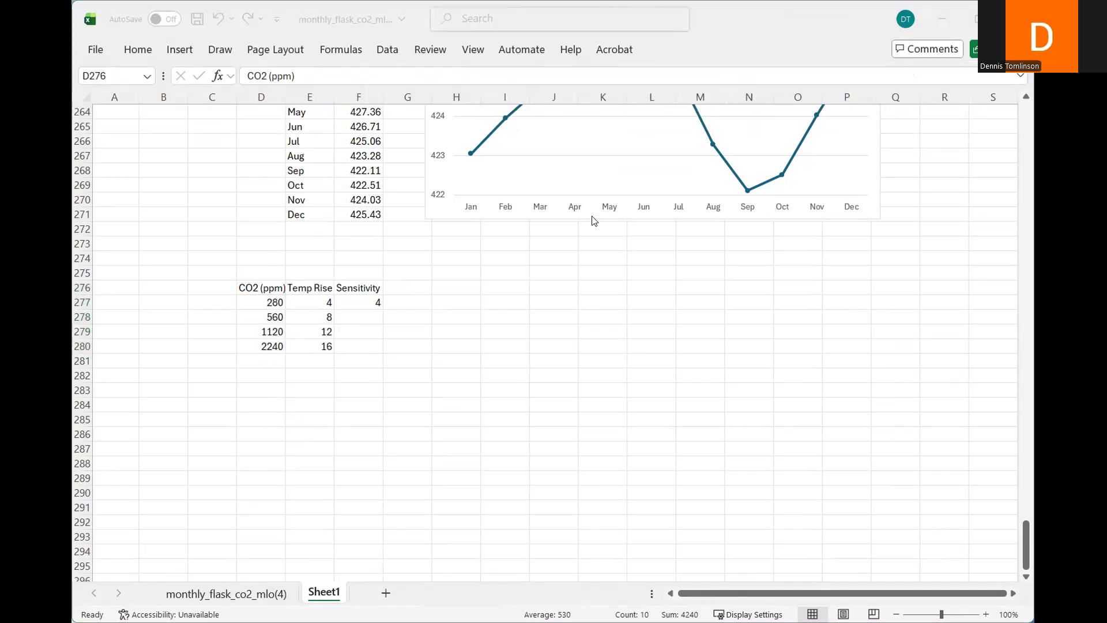
{"action": "left_click", "coordinate": [420, 66]}
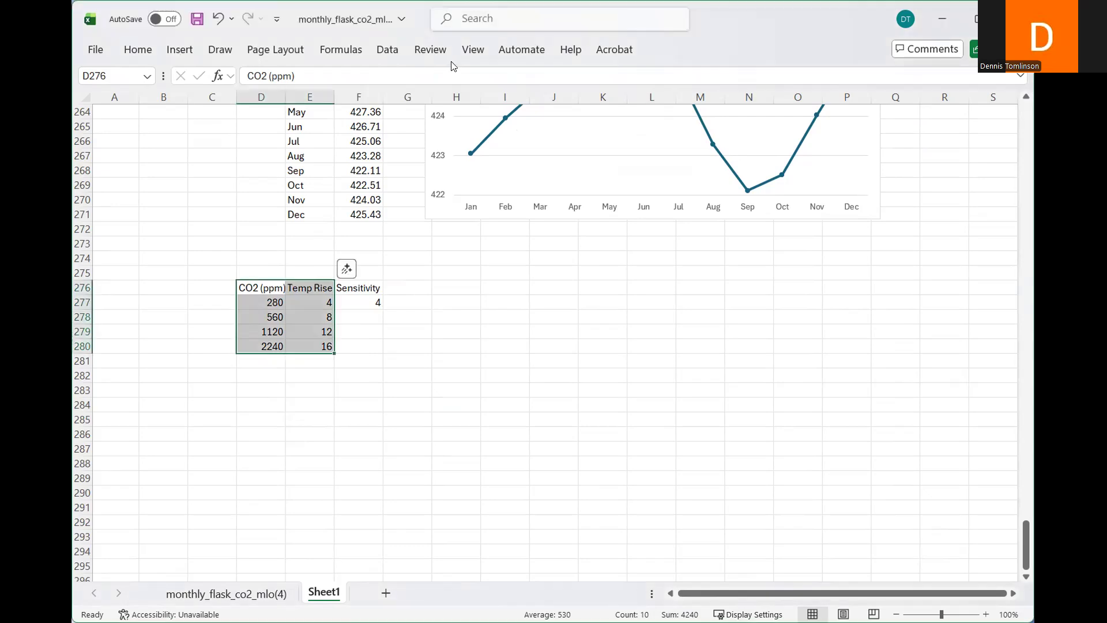
{"action": "left_click", "coordinate": [180, 47]}
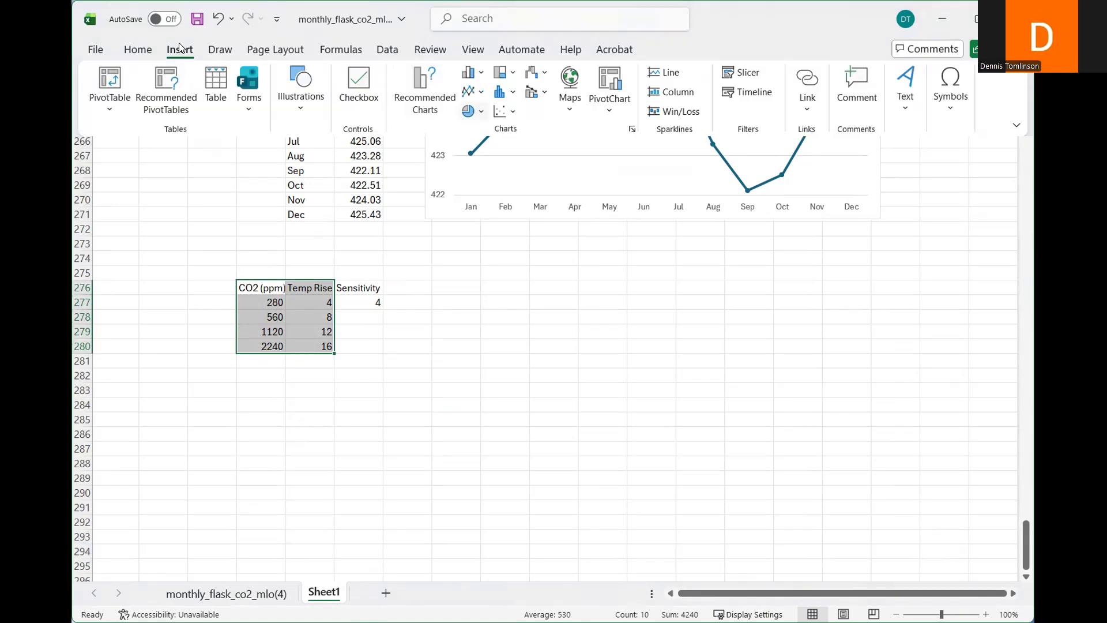
{"action": "left_click", "coordinate": [505, 111]}
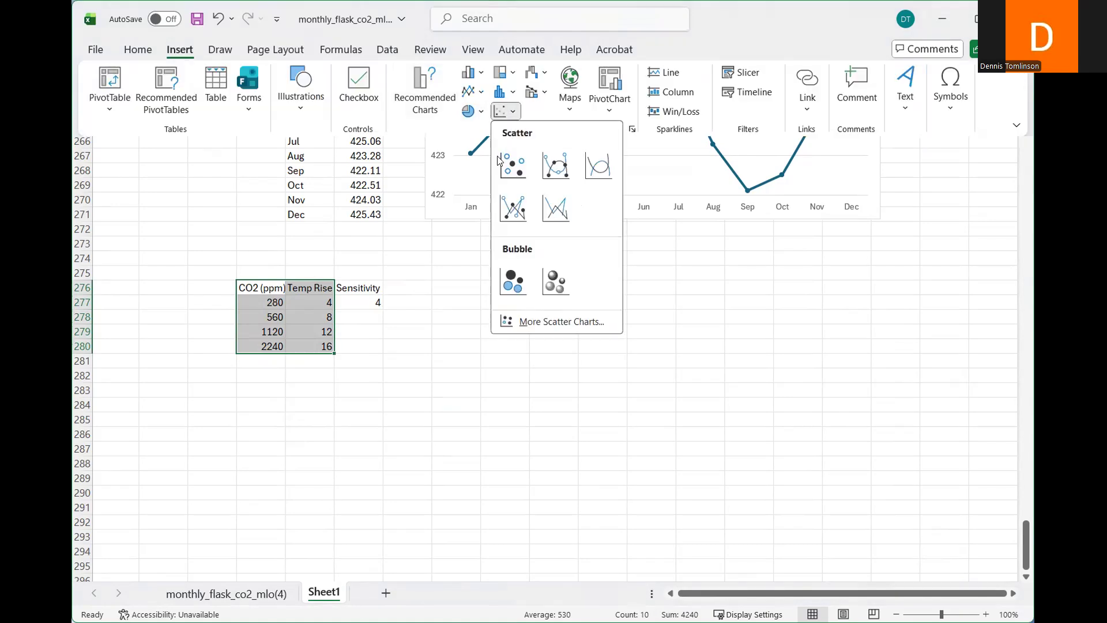
{"action": "left_click", "coordinate": [515, 208]}
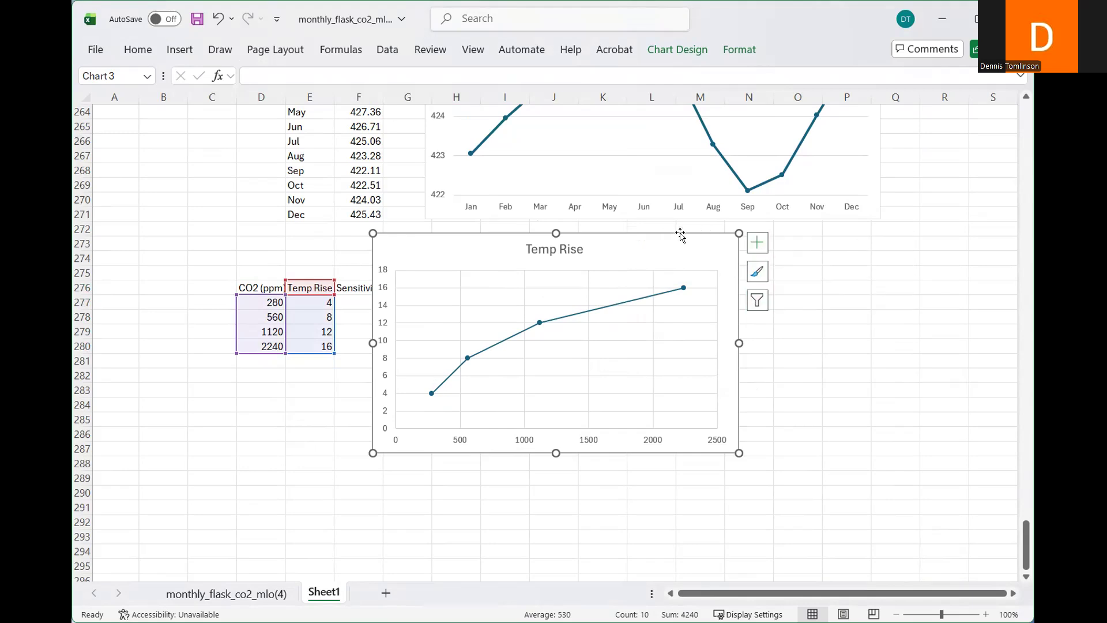
{"action": "left_click", "coordinate": [842, 347]}
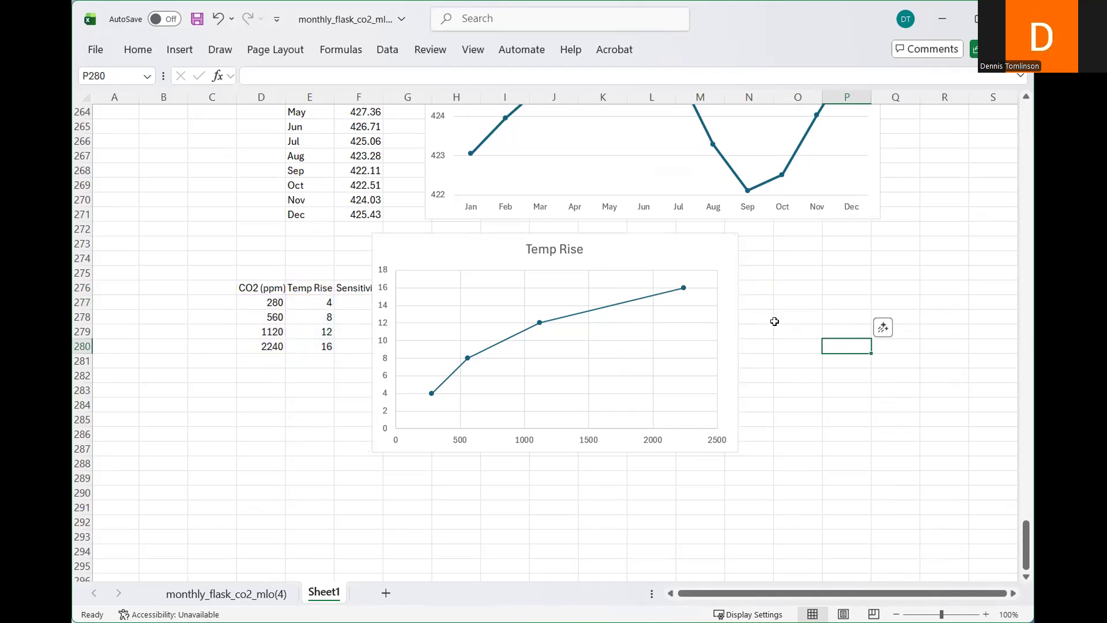
- Add a logarithmic trendline to the Temp Rise chart, displaying its equation and R-squared value on the chart
{"action": "left_click", "coordinate": [618, 256]}
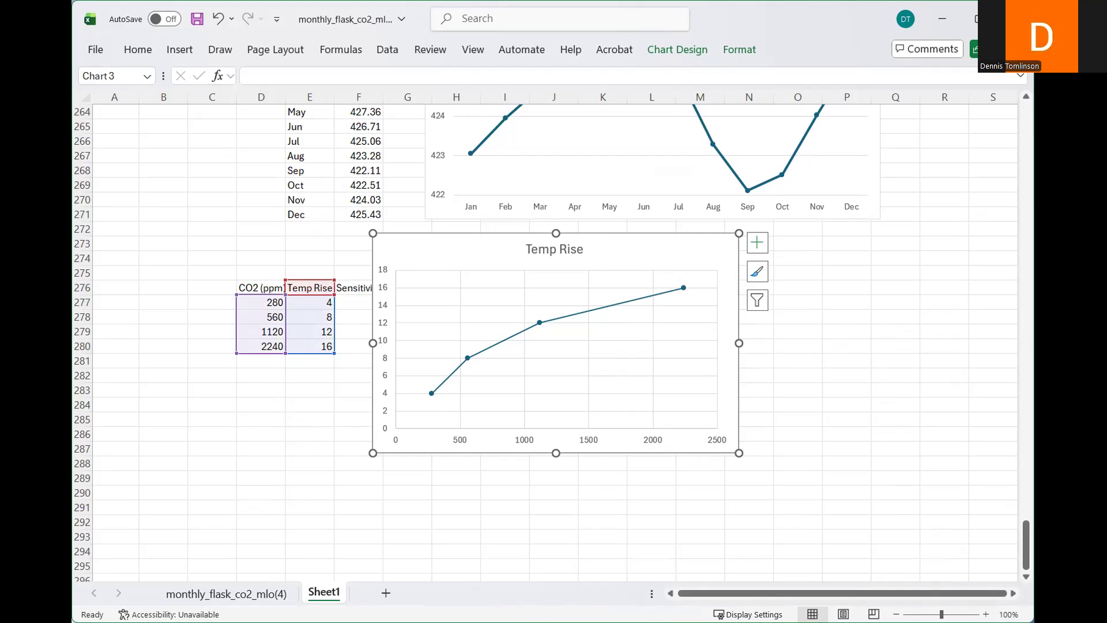
{"action": "left_click", "coordinate": [753, 246]}
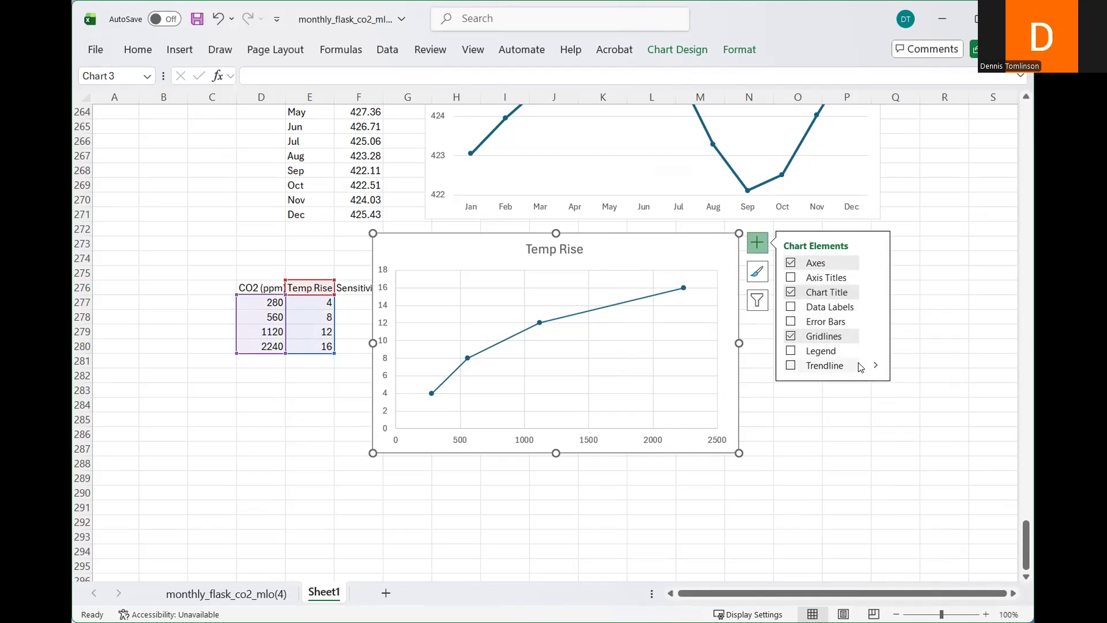
{"action": "left_click", "coordinate": [875, 366]}
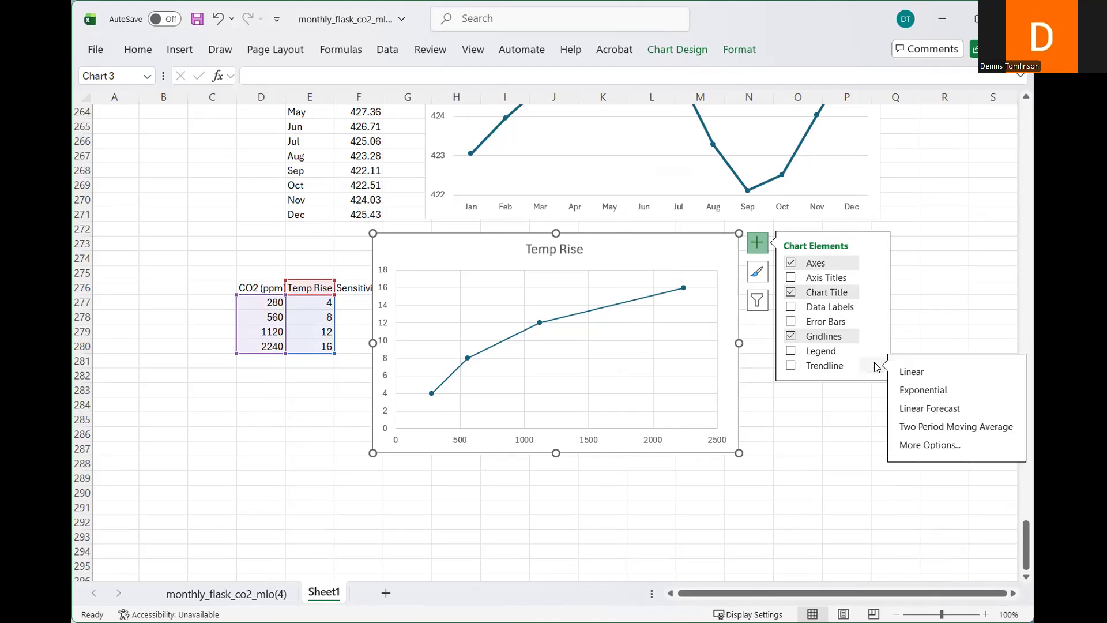
{"action": "left_click", "coordinate": [944, 445]}
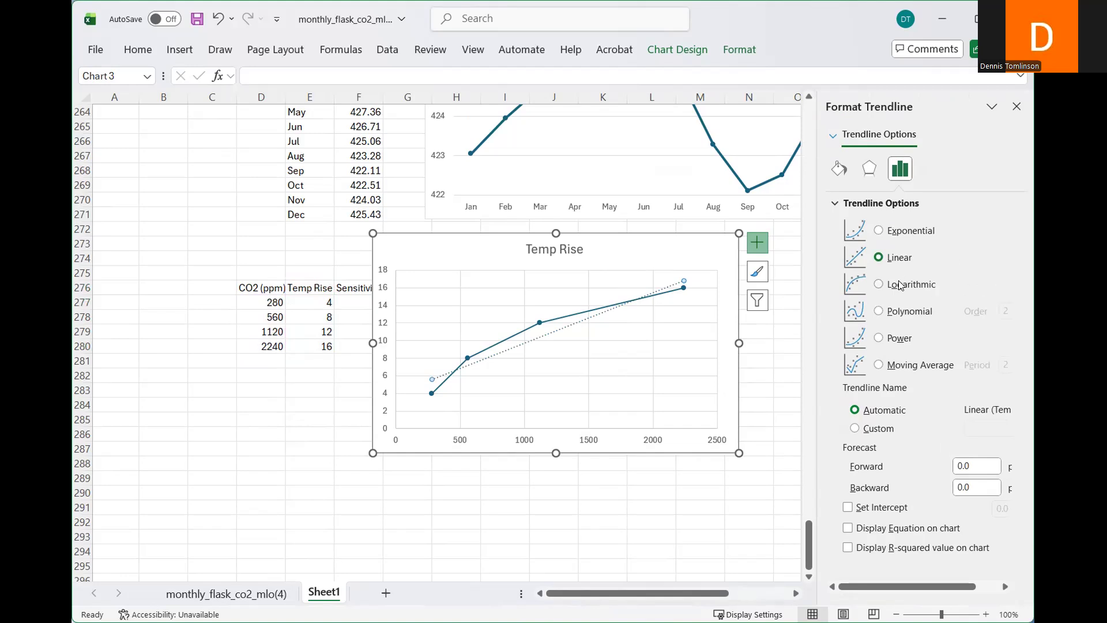
{"action": "left_click", "coordinate": [879, 285]}
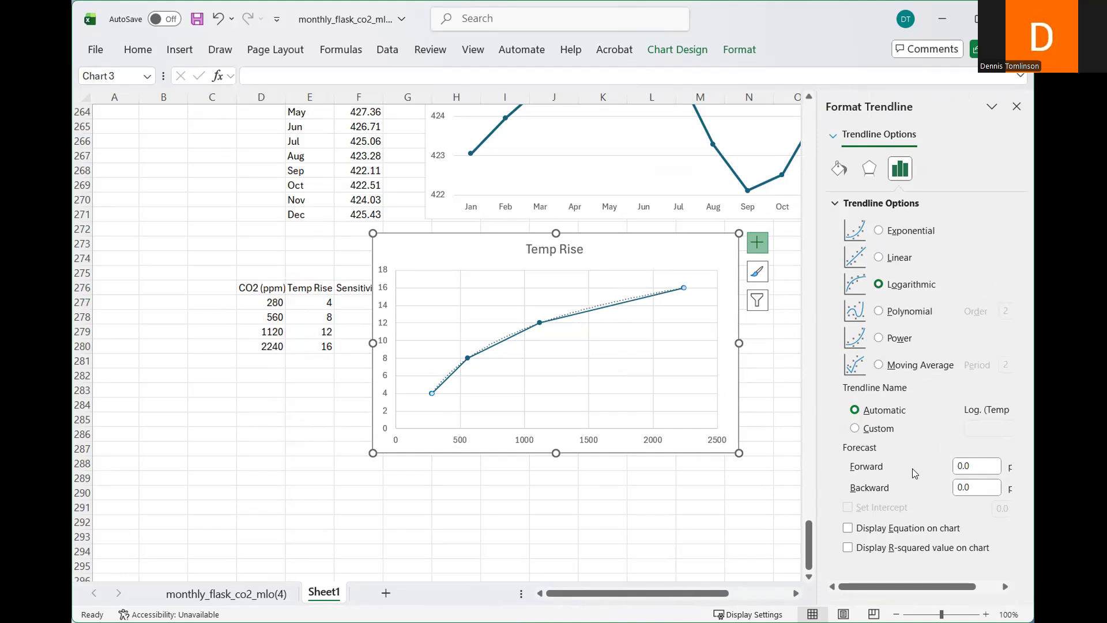
{"action": "left_click", "coordinate": [847, 529]}
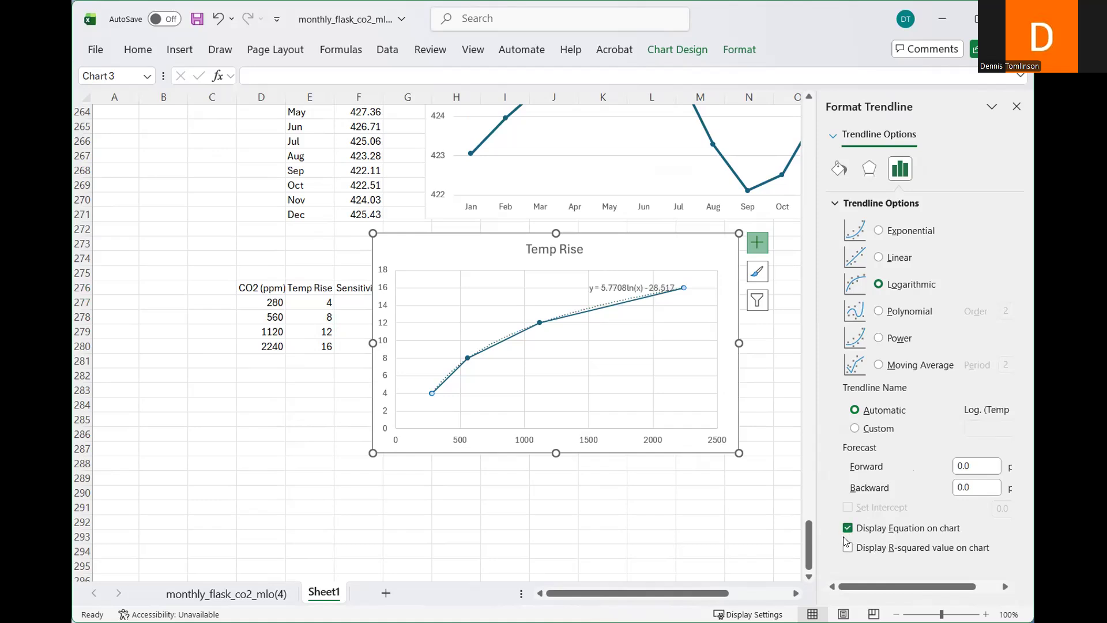
{"action": "left_click", "coordinate": [848, 548]}
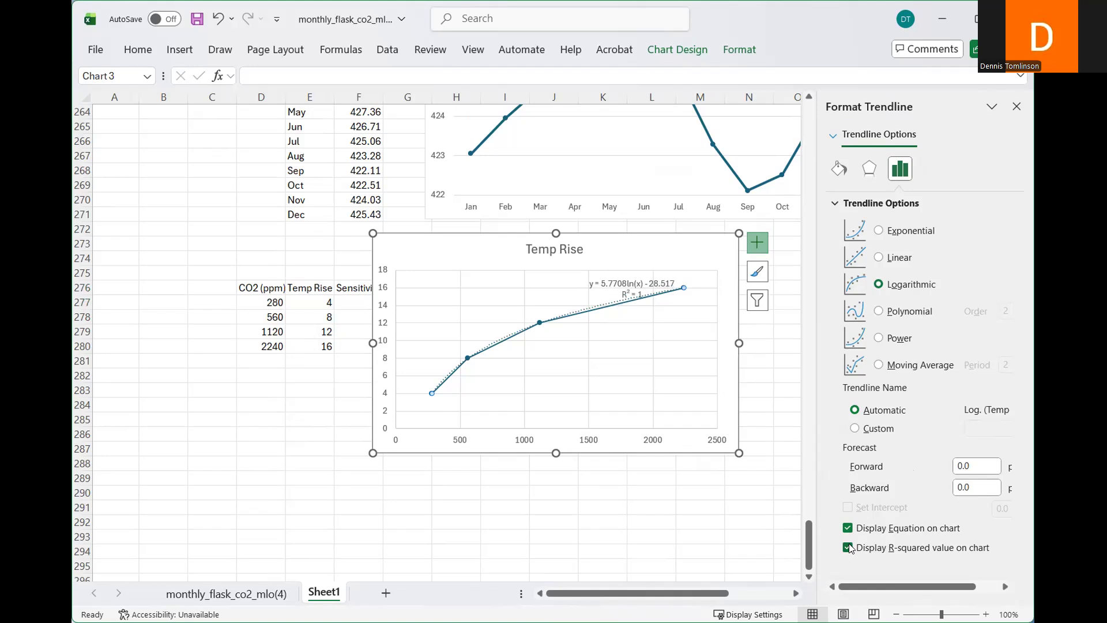
{"action": "left_click", "coordinate": [1017, 108]}
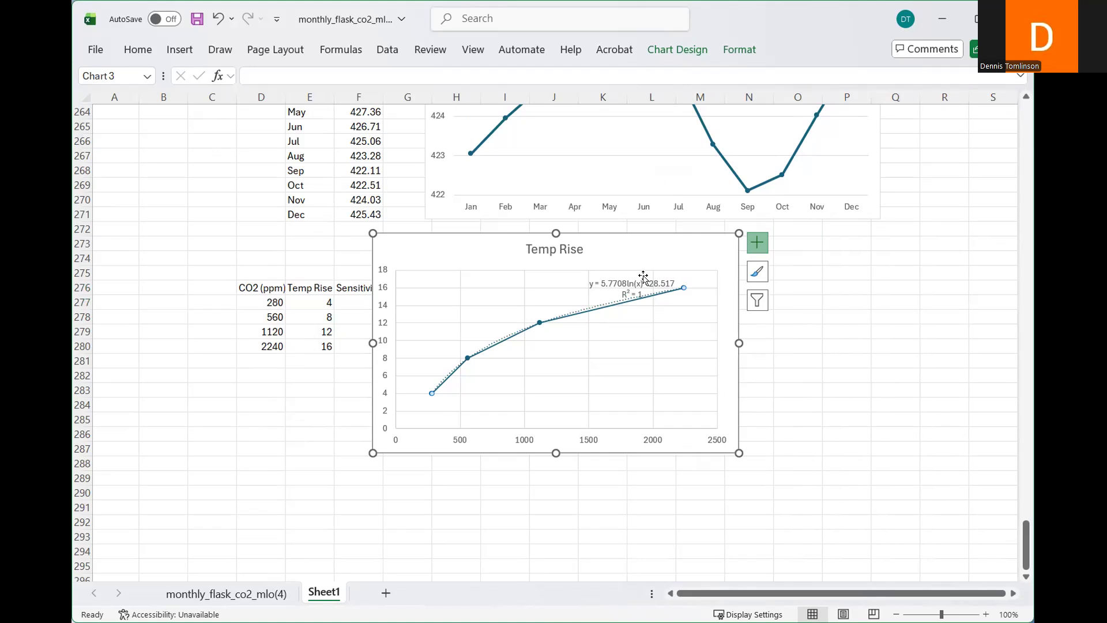
- Move the trendline equation label into the empty area below the curve and set its font size to 12
{"action": "left_click", "coordinate": [629, 287]}
{"action": "left_click_drag", "start_coordinate": [629, 287], "coordinate": [561, 356]}
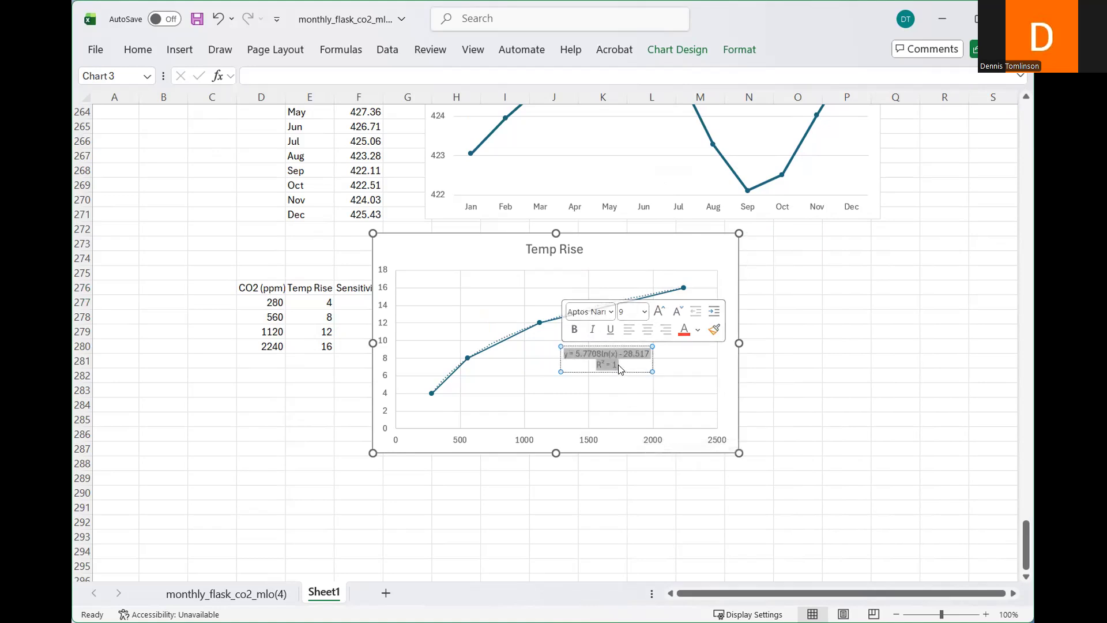
{"action": "left_click", "coordinate": [645, 311]}
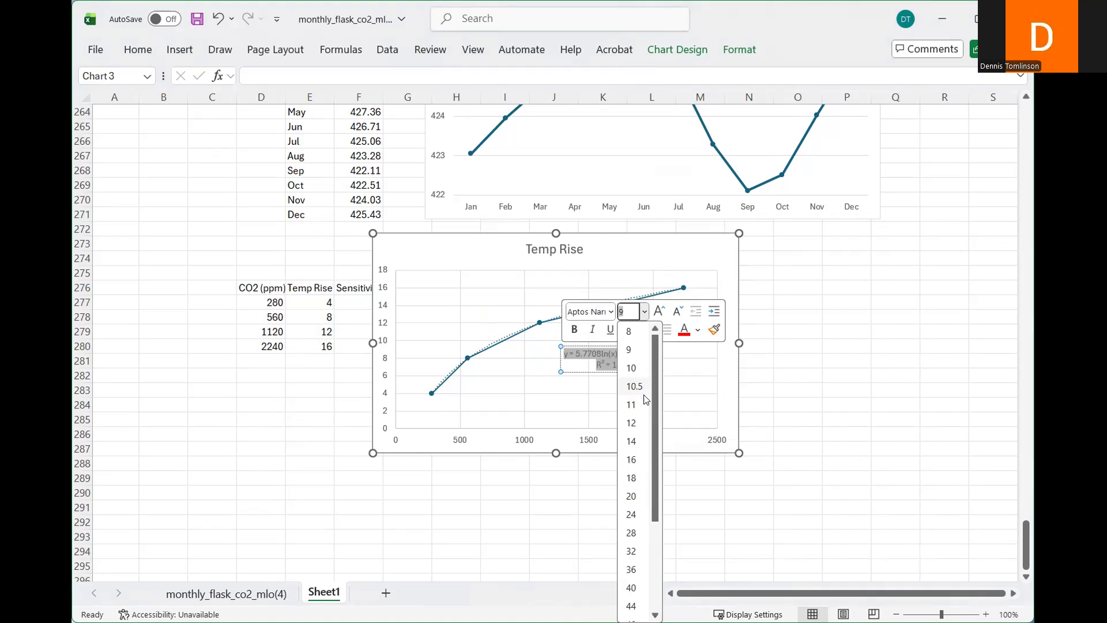
{"action": "left_click", "coordinate": [631, 425]}
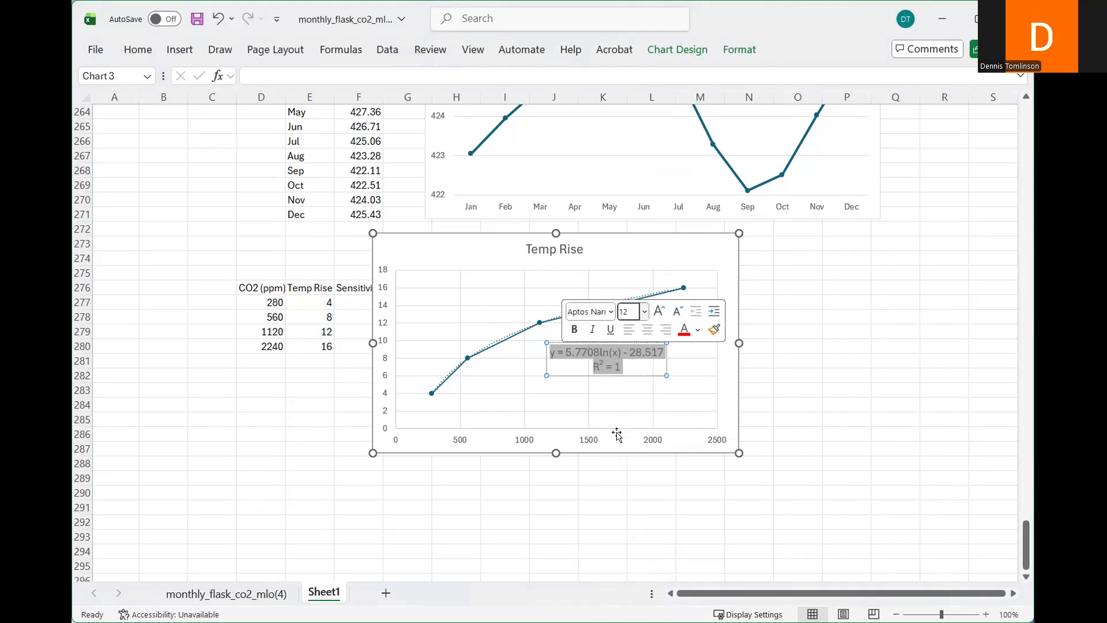
{"action": "left_click", "coordinate": [669, 536]}
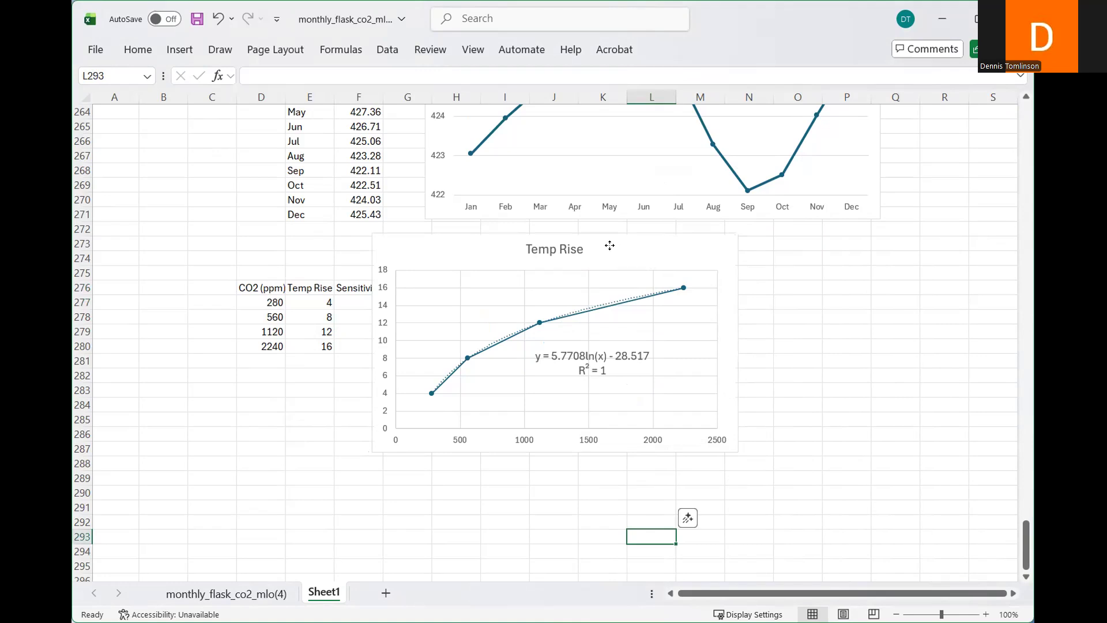
- Move the Temp Rise chart clear of the Sensitivity column to start at about G277, and enlarge it to reach about P298
{"action": "left_click_drag", "start_coordinate": [610, 246], "coordinate": [646, 255]}
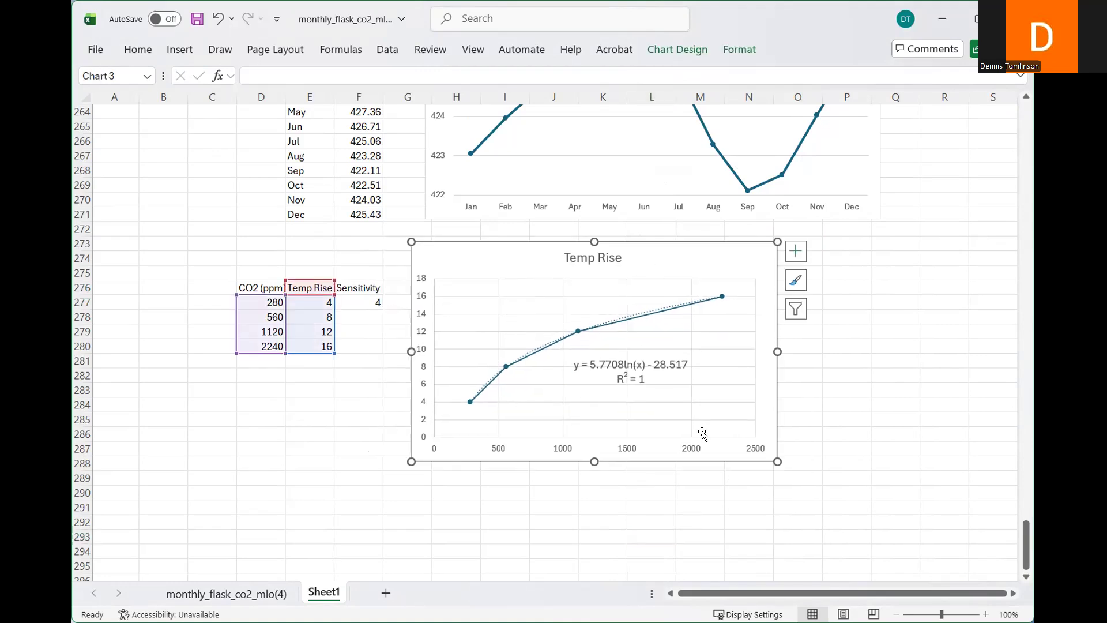
{"action": "left_click_drag", "start_coordinate": [658, 257], "coordinate": [650, 316]}
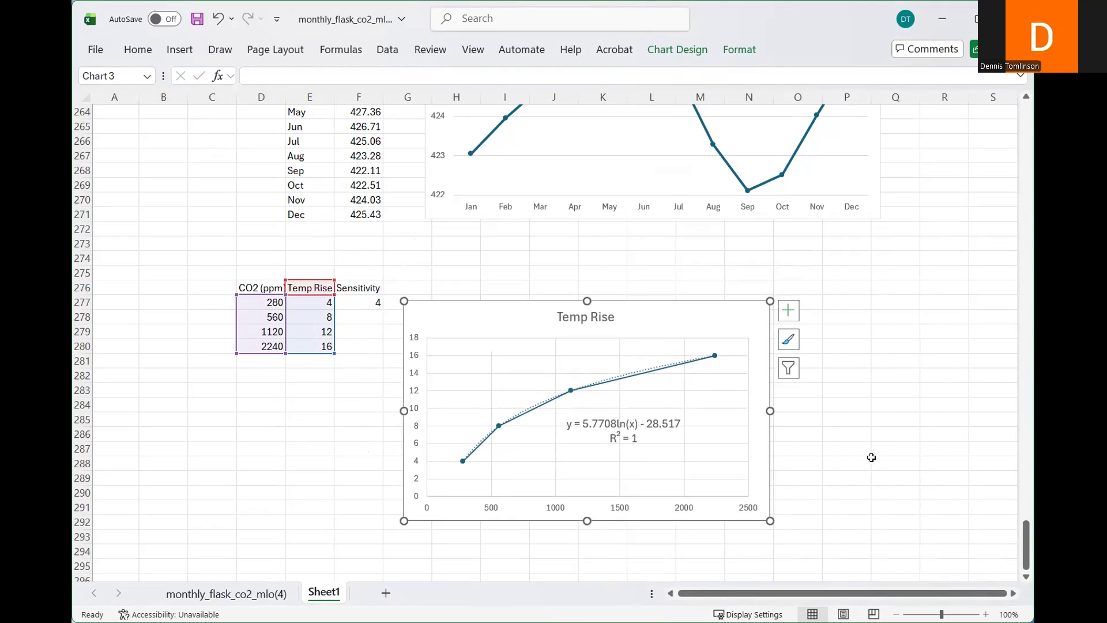
{"action": "scroll", "coordinate": [871, 455], "scroll_direction": "down", "scroll_amount": 2}
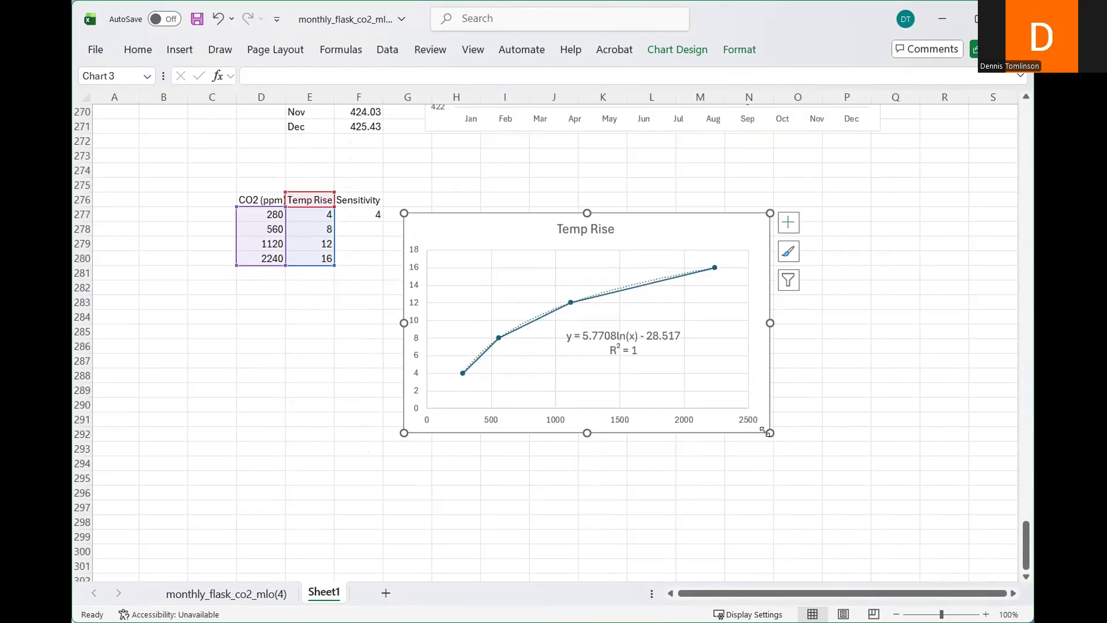
{"action": "left_click_drag", "start_coordinate": [771, 435], "coordinate": [872, 523]}
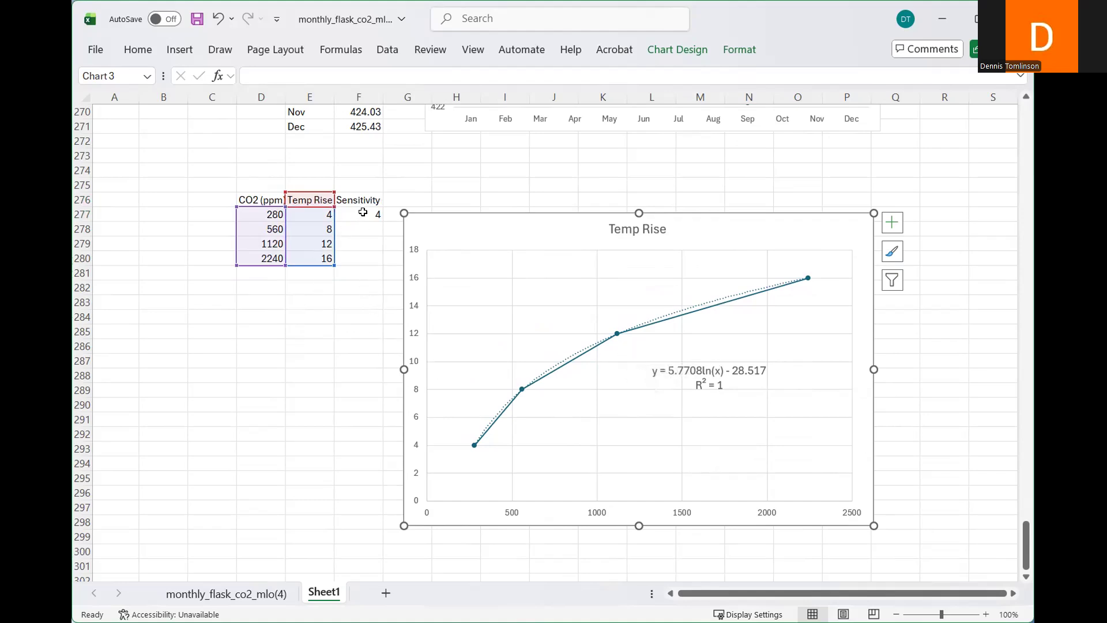
- Set the sensitivity in F277 to 2 to update the Temp Rise values and the chart
{"action": "left_click", "coordinate": [363, 213]}
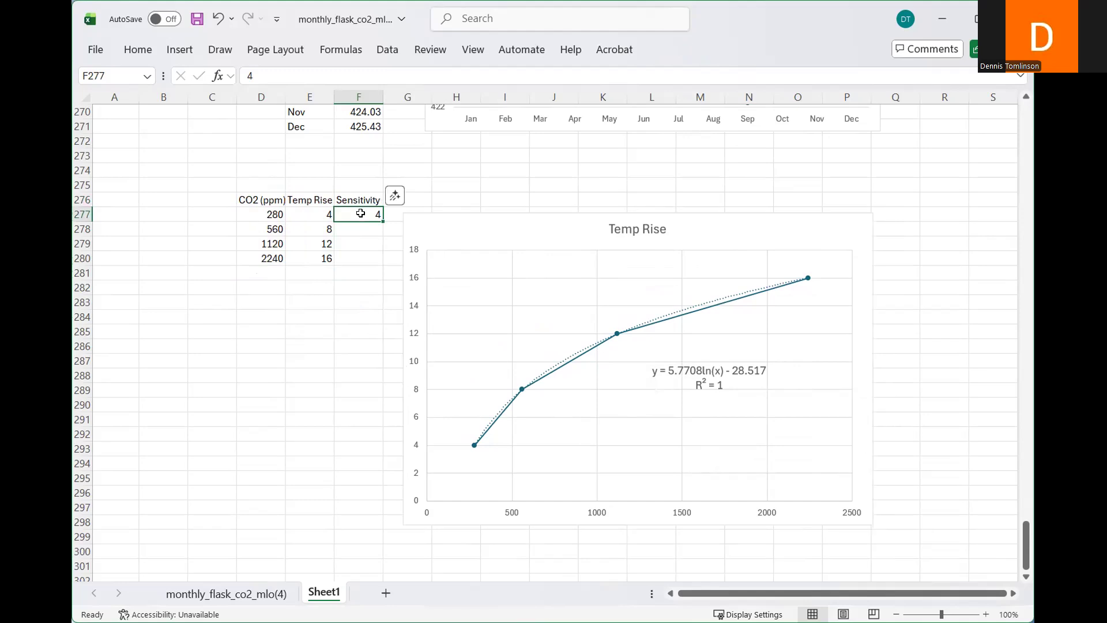
{"action": "type", "text": "2"}
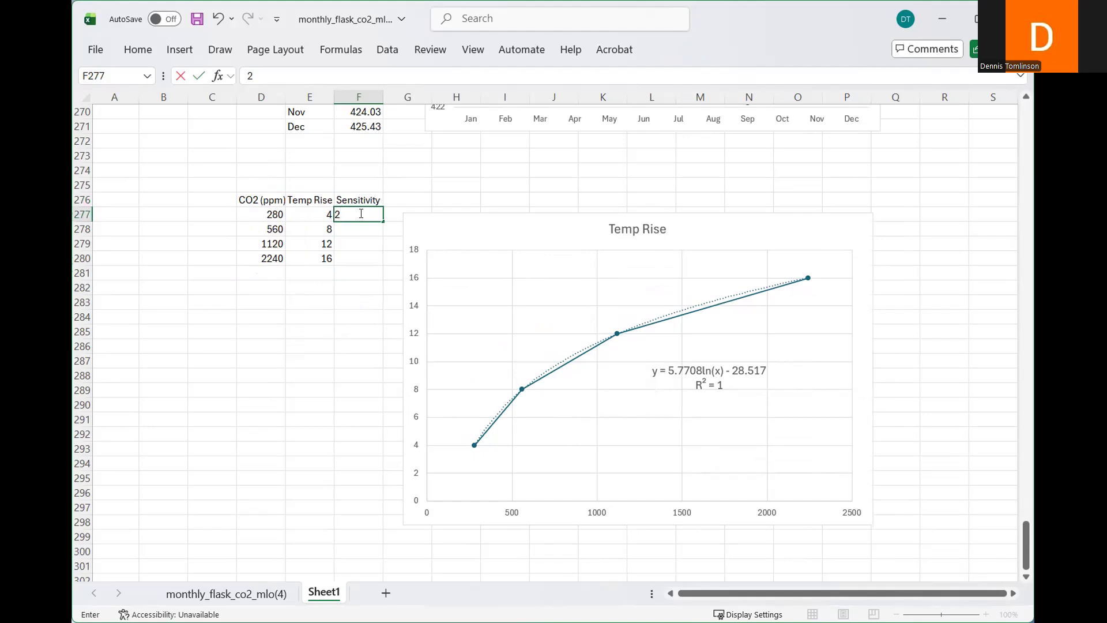
{"action": "key", "text": "Return"}
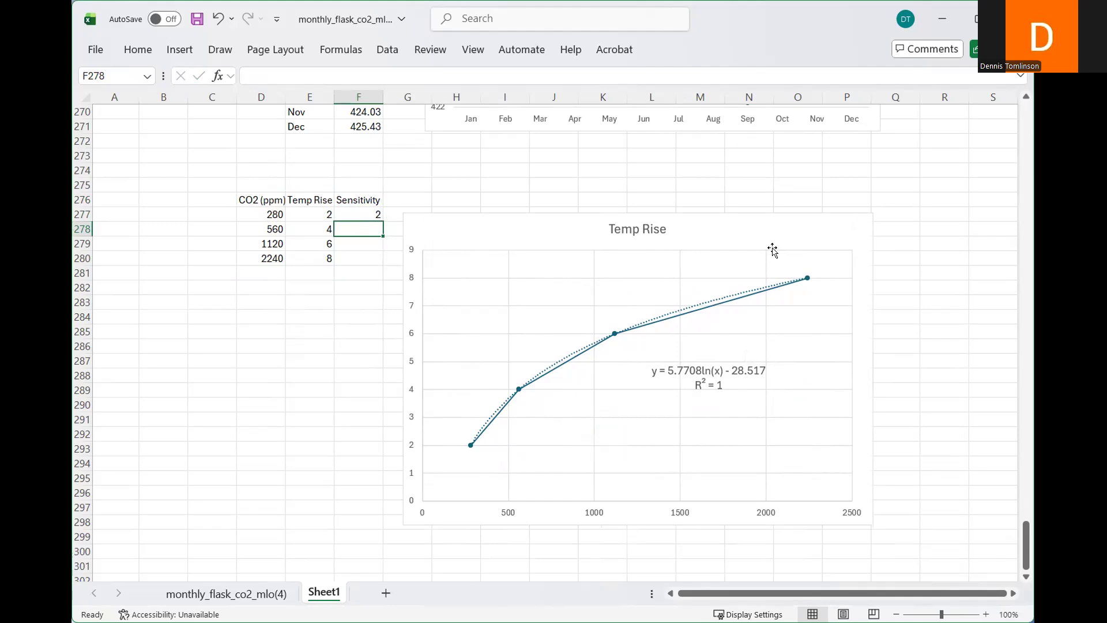
- Try hiding the Temp Rise chart's primary vertical axis, and restore it
{"action": "left_click", "coordinate": [802, 256]}
{"action": "left_click", "coordinate": [892, 223]}
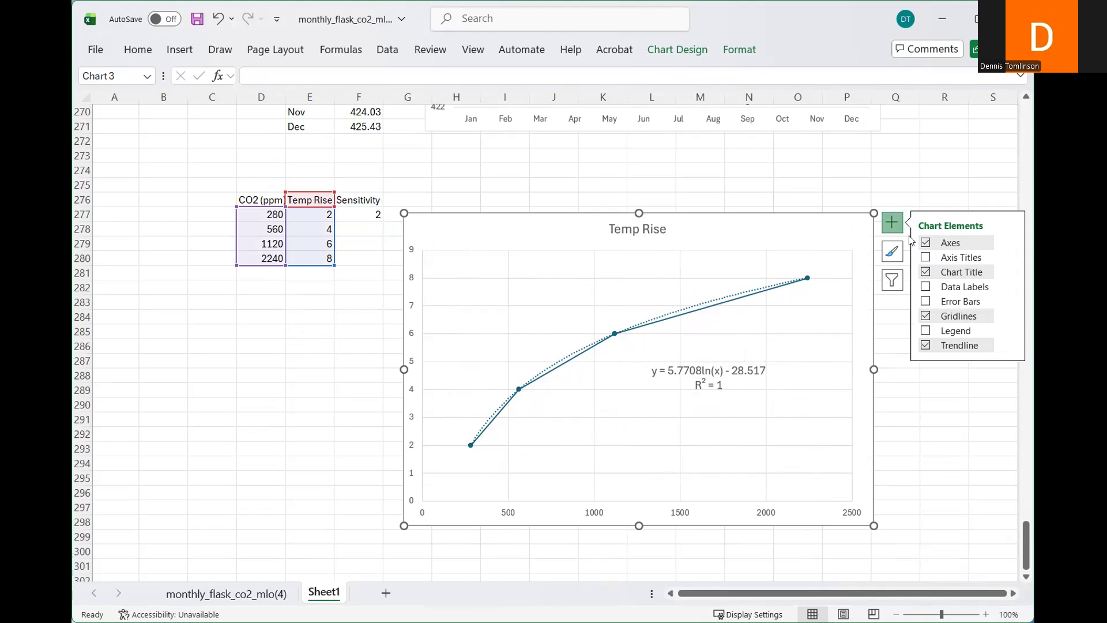
{"action": "left_click", "coordinate": [1012, 243]}
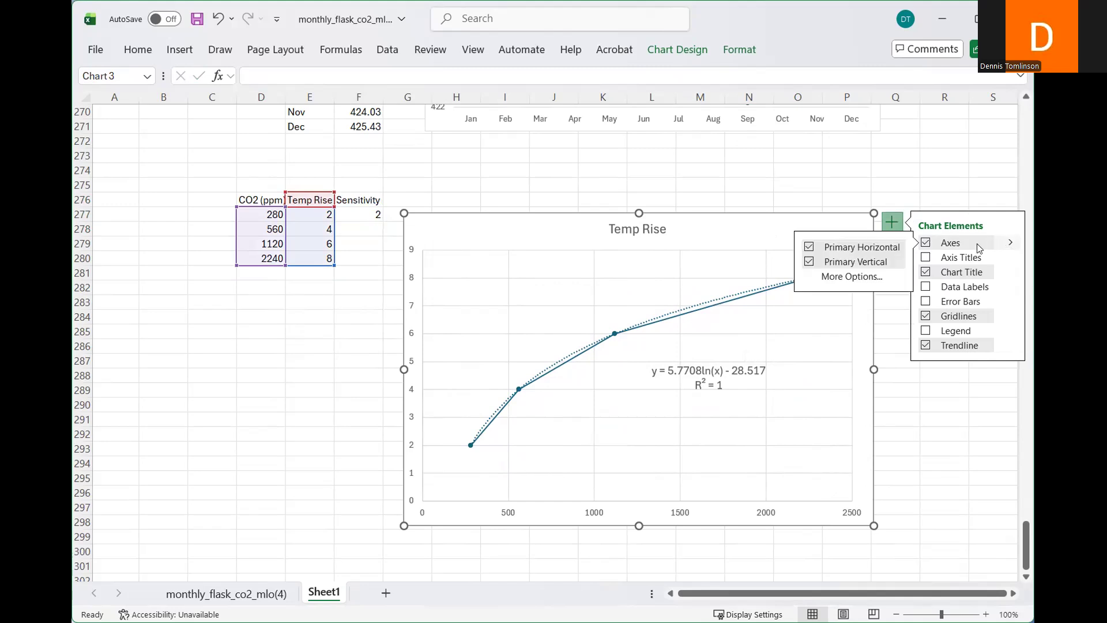
{"action": "left_click", "coordinate": [874, 265]}
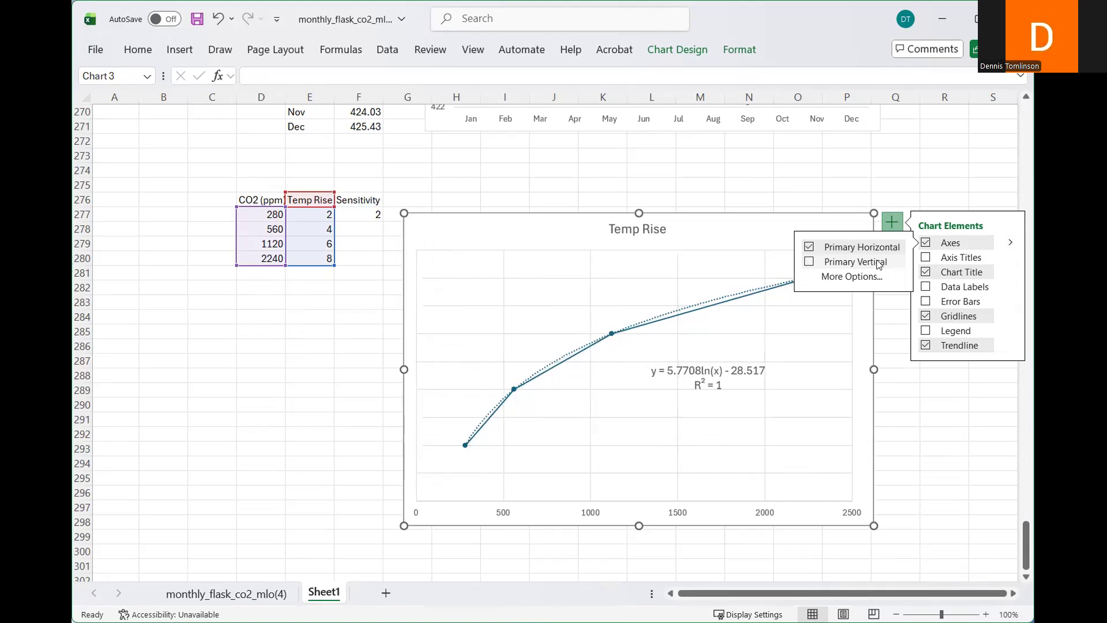
{"action": "left_click", "coordinate": [872, 264]}
- Look through the horizontal axis and major gridline formatting options of the Temp Rise chart for settings that adjust the gridlines
{"action": "left_click", "coordinate": [860, 281]}
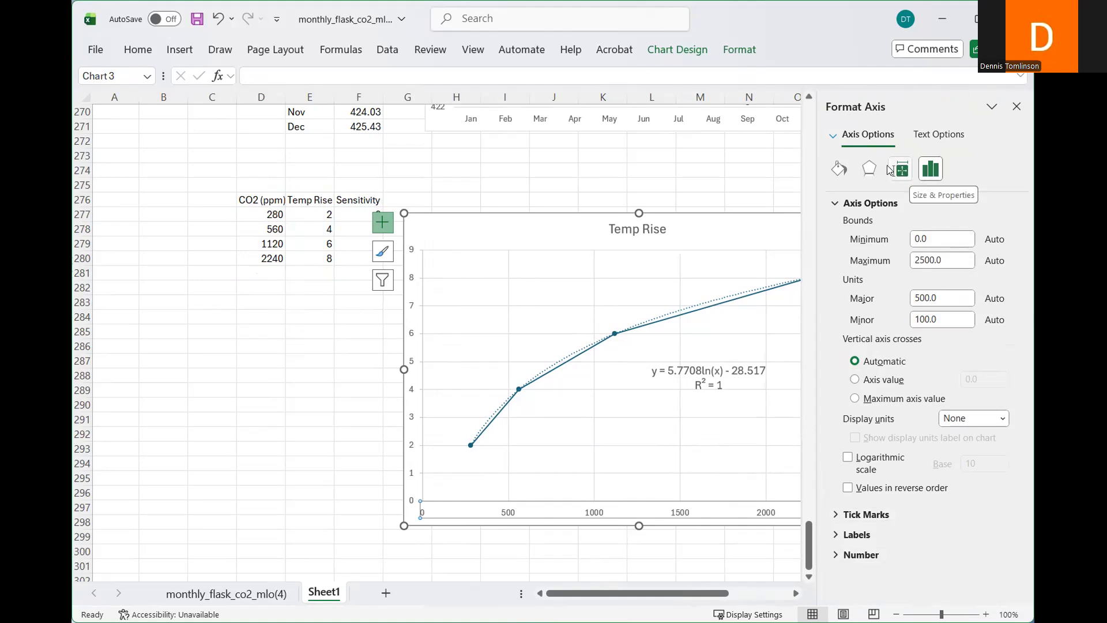
{"action": "left_click", "coordinate": [834, 144]}
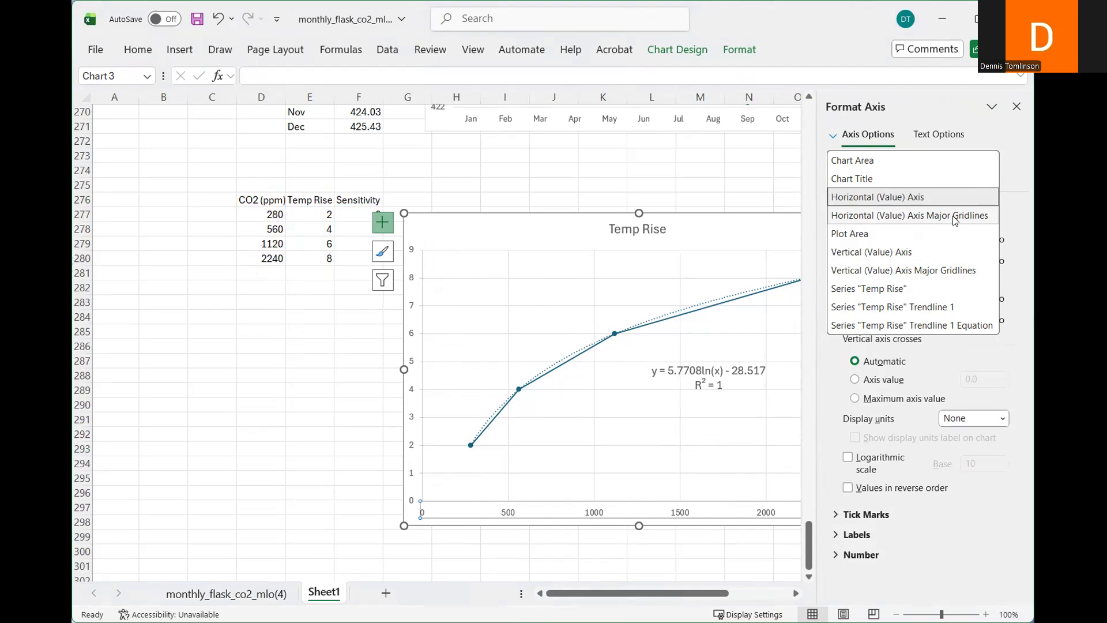
{"action": "left_click", "coordinate": [922, 272]}
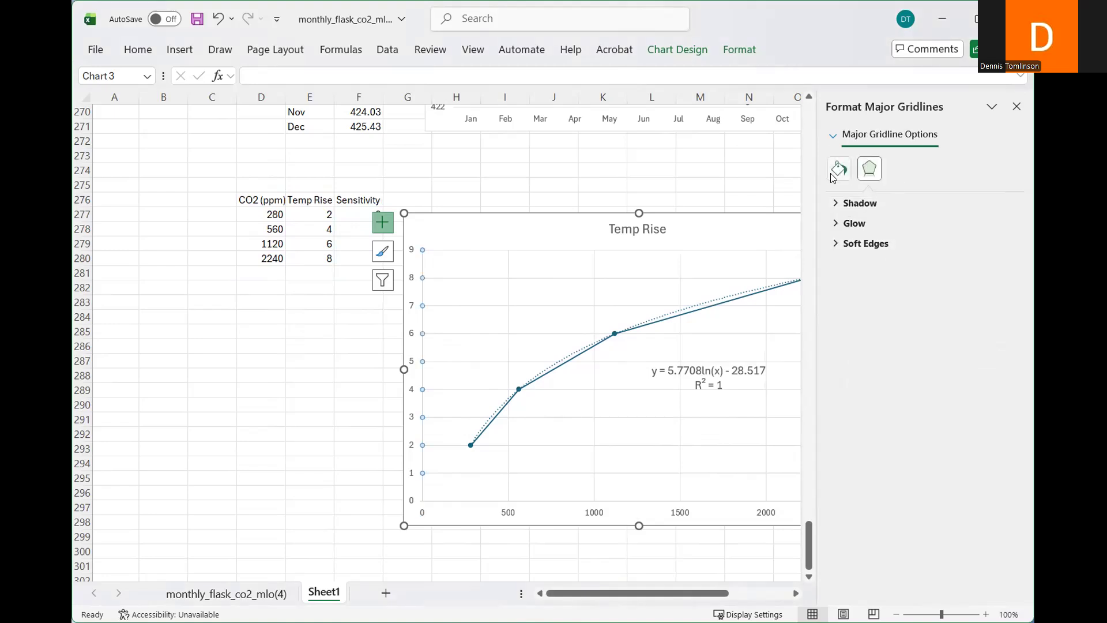
{"action": "left_click", "coordinate": [848, 149]}
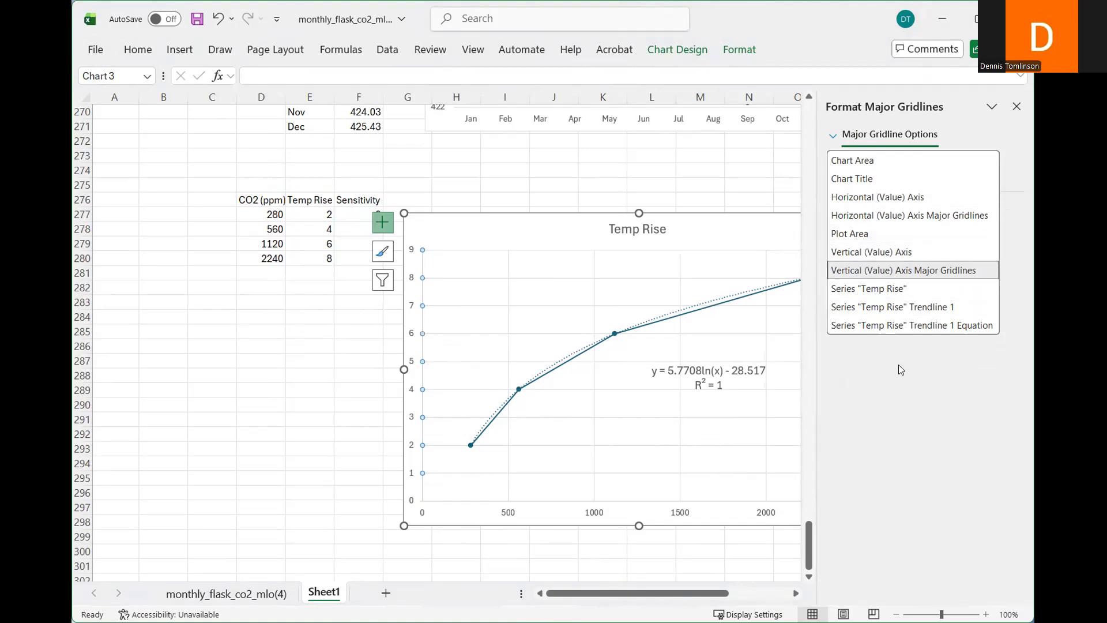
{"action": "left_click", "coordinate": [901, 385]}
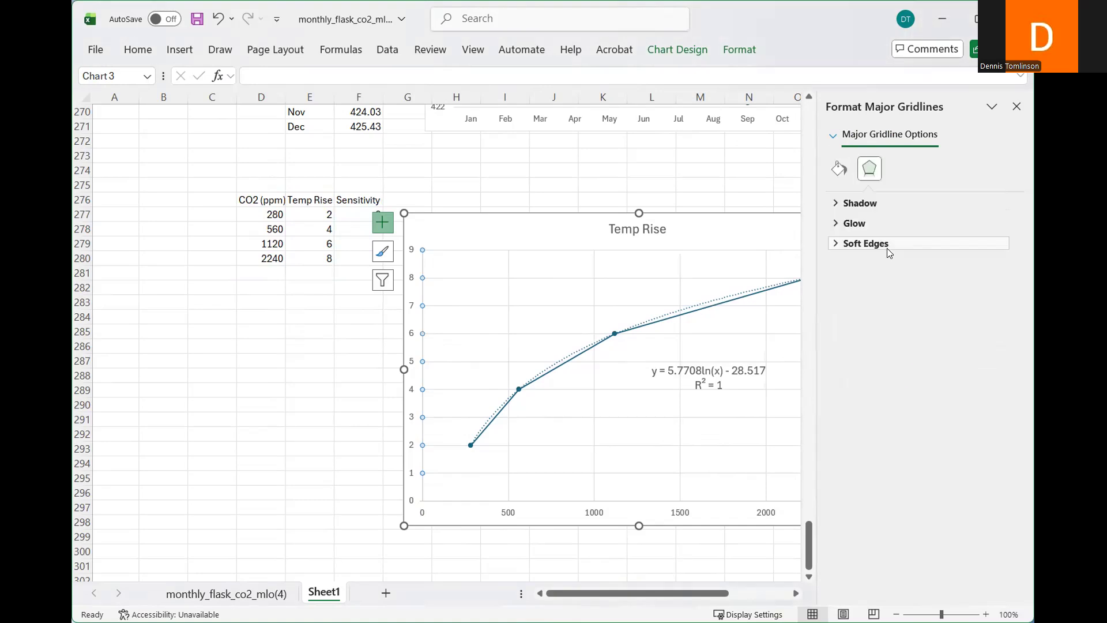
{"action": "left_click", "coordinate": [1017, 106]}
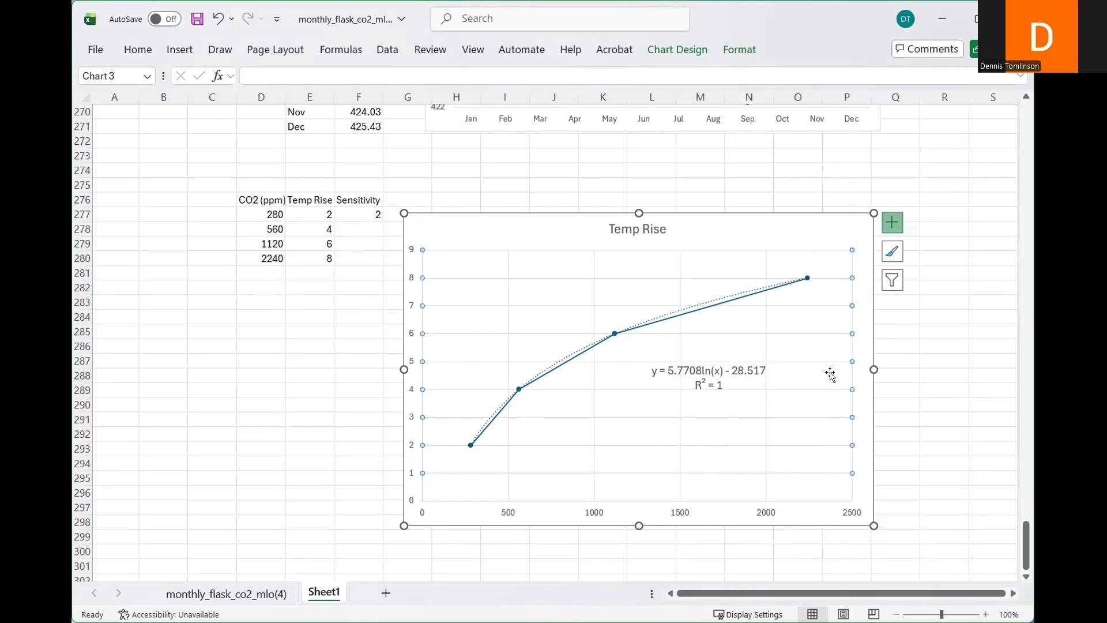
{"action": "left_click", "coordinate": [894, 225]}
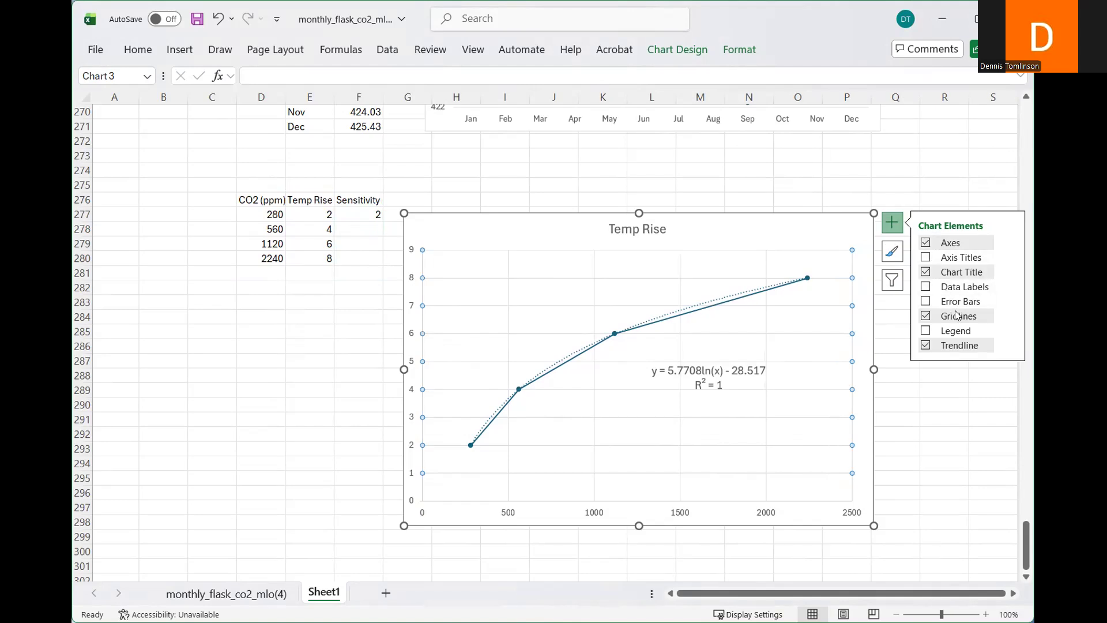
{"action": "left_click", "coordinate": [1011, 316]}
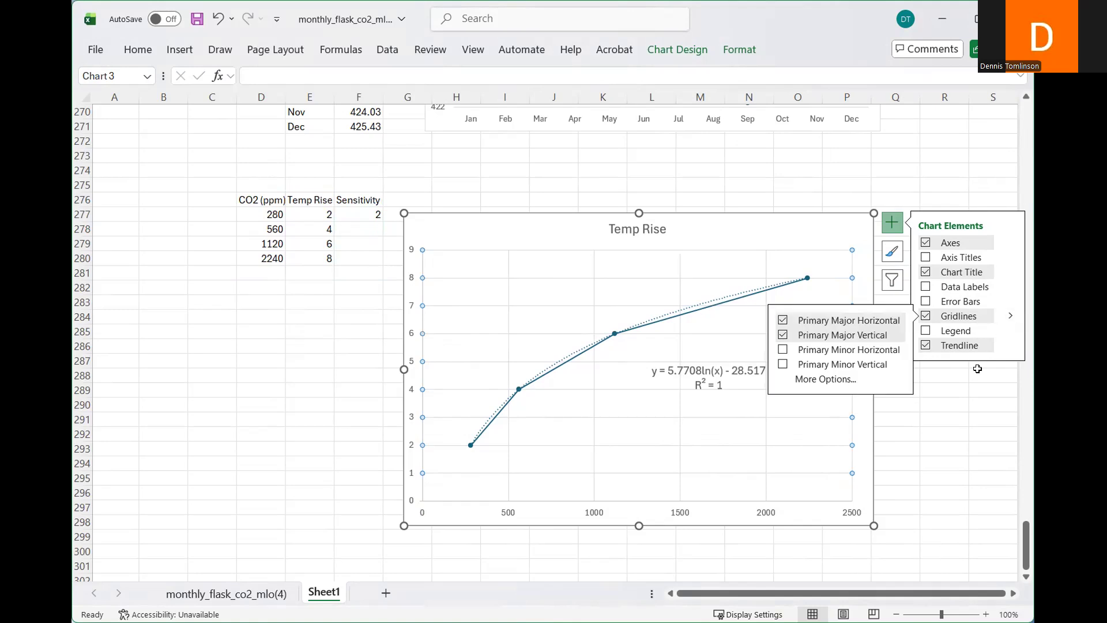
{"action": "left_click", "coordinate": [845, 380]}
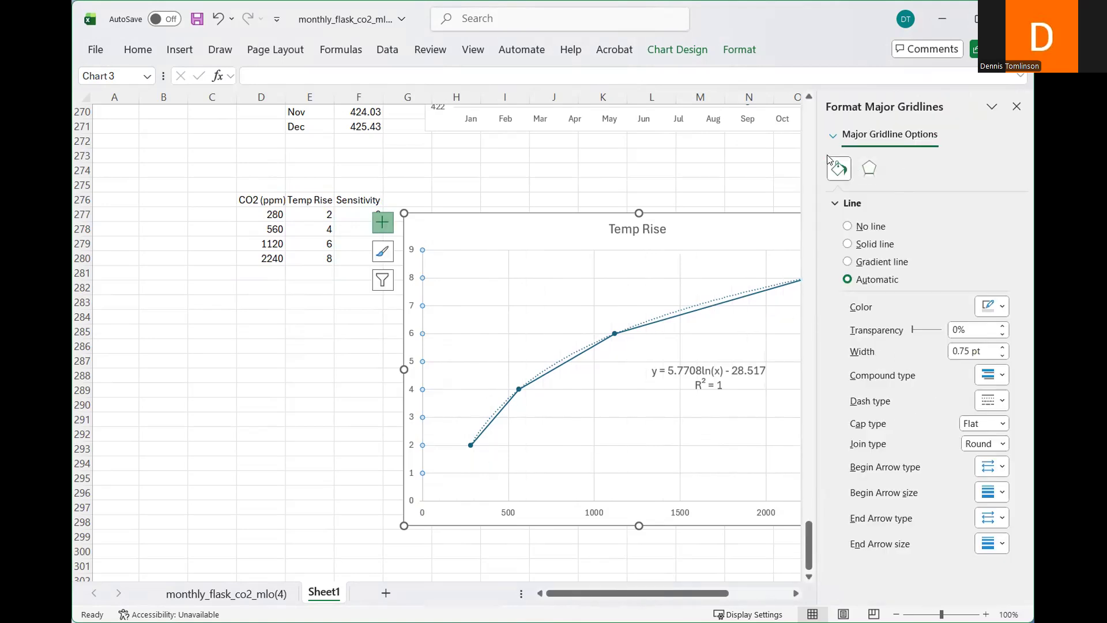
{"action": "left_click", "coordinate": [1017, 107]}
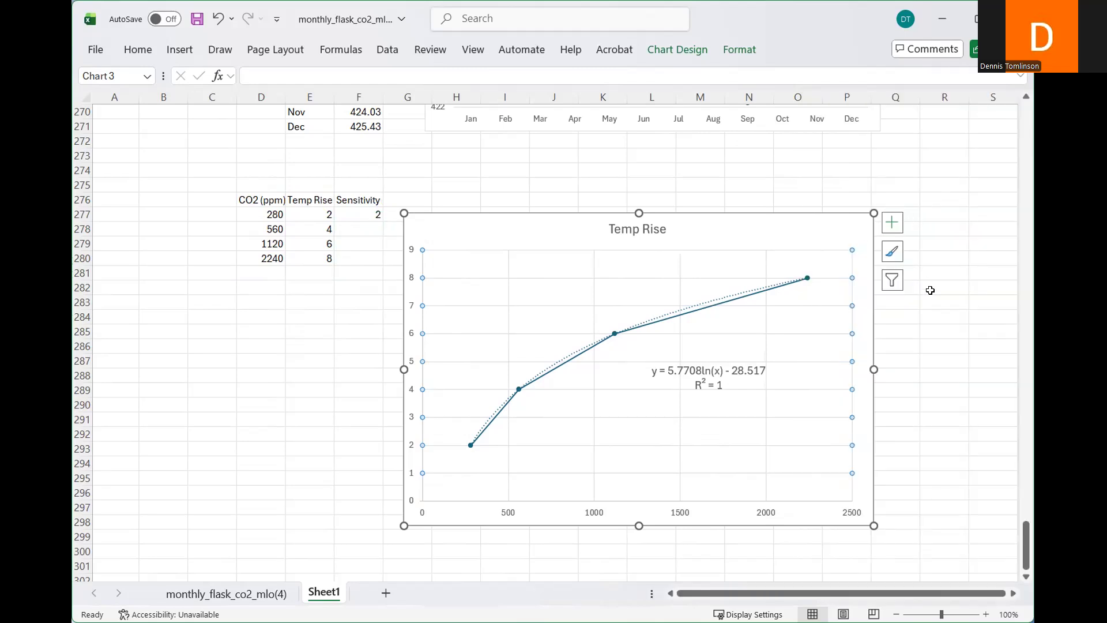
- Try the Temp Rise chart without primary major vertical gridlines and with primary minor vertical gridlines, restoring the original gridlines
{"action": "left_click", "coordinate": [892, 223]}
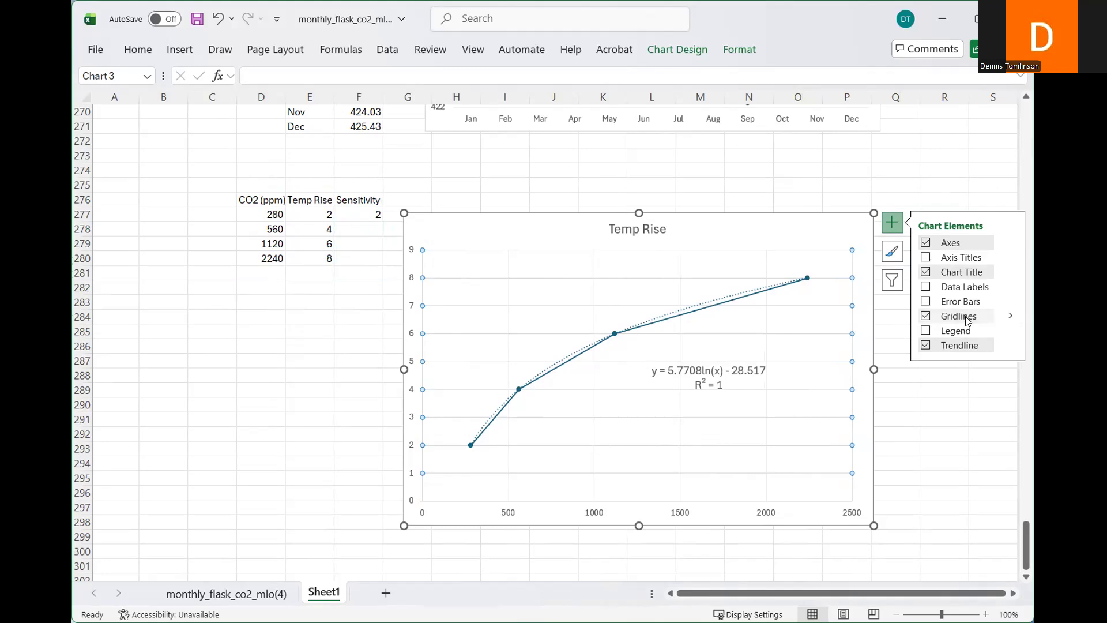
{"action": "left_click", "coordinate": [1010, 316]}
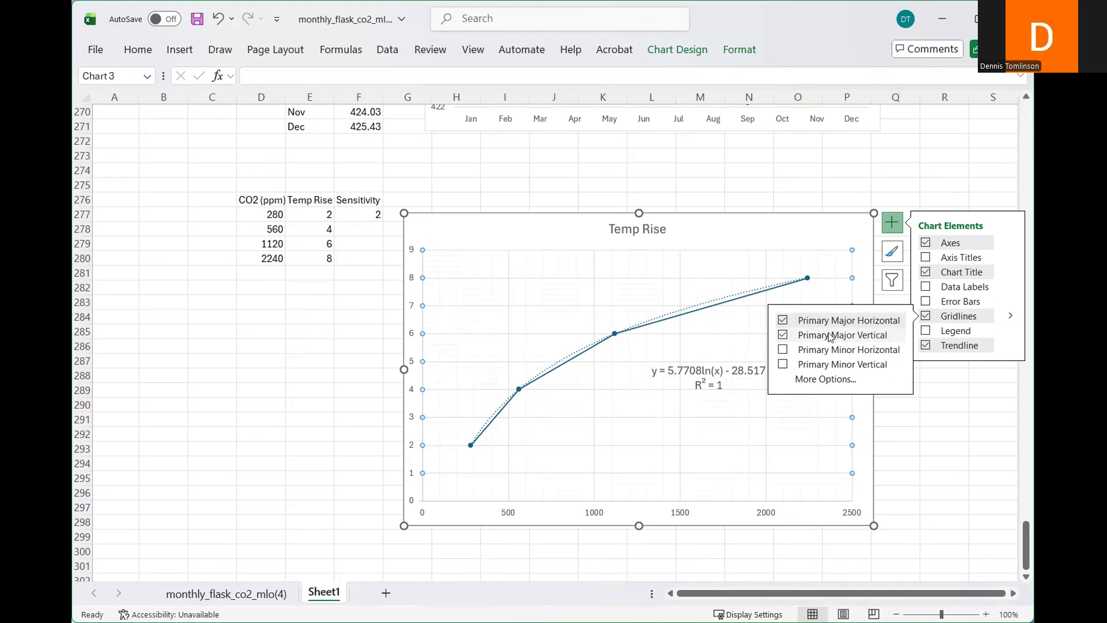
{"action": "left_click", "coordinate": [783, 336]}
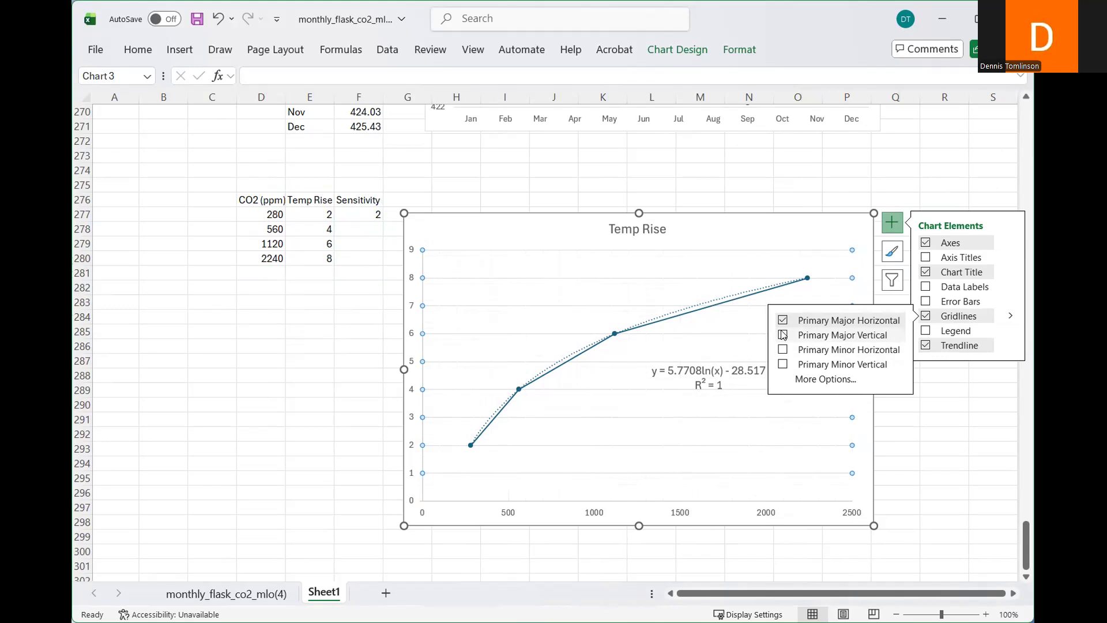
{"action": "left_click", "coordinate": [783, 335]}
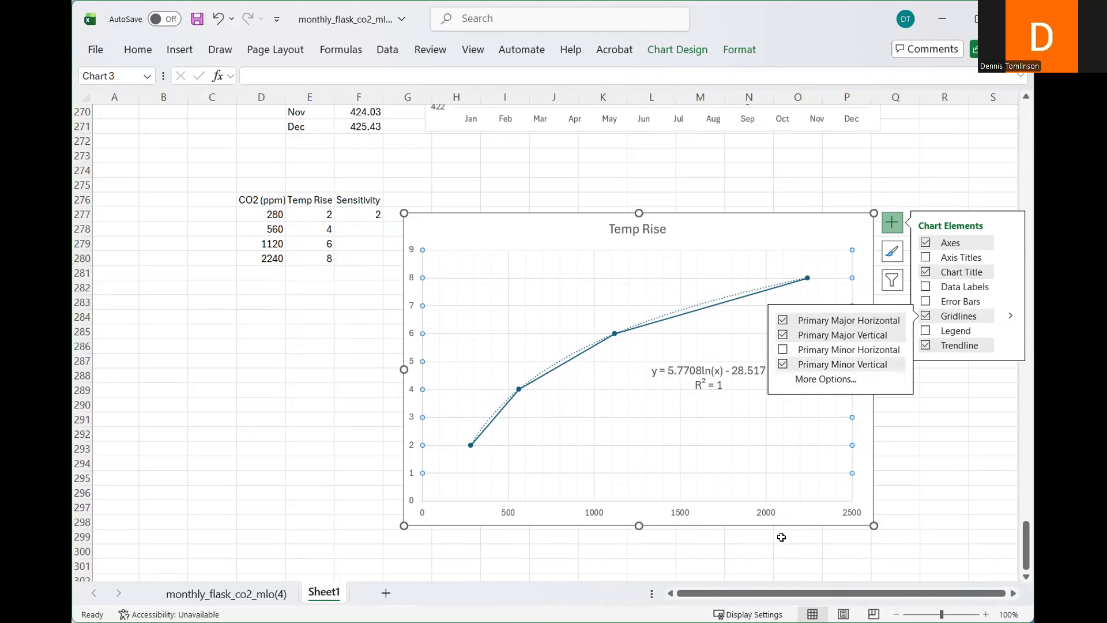
{"action": "left_click", "coordinate": [784, 364]}
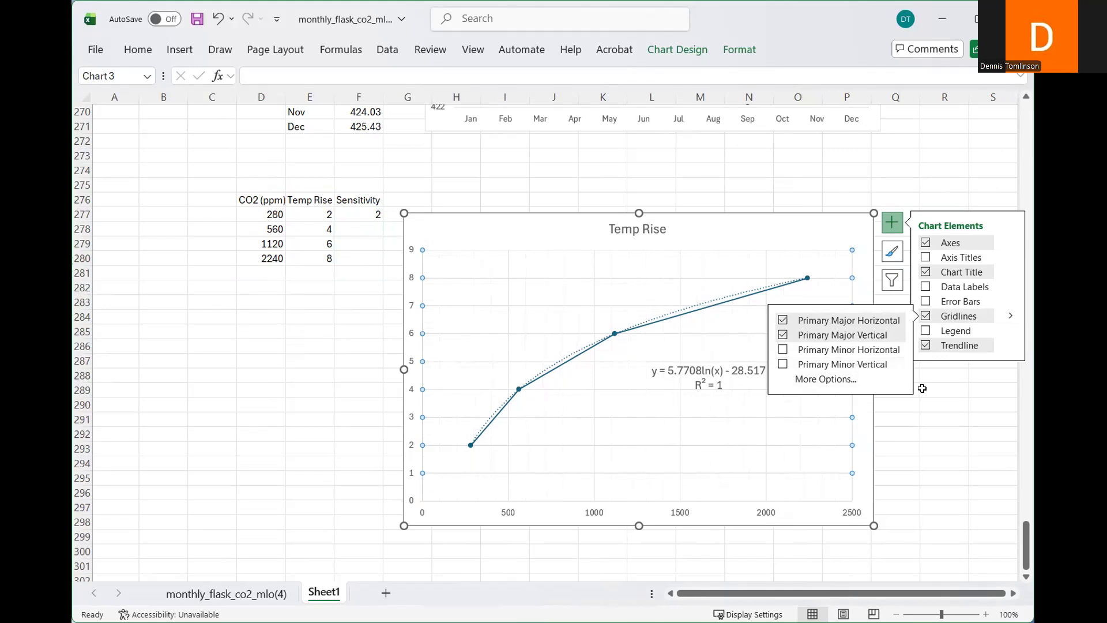
{"action": "left_click", "coordinate": [955, 425]}
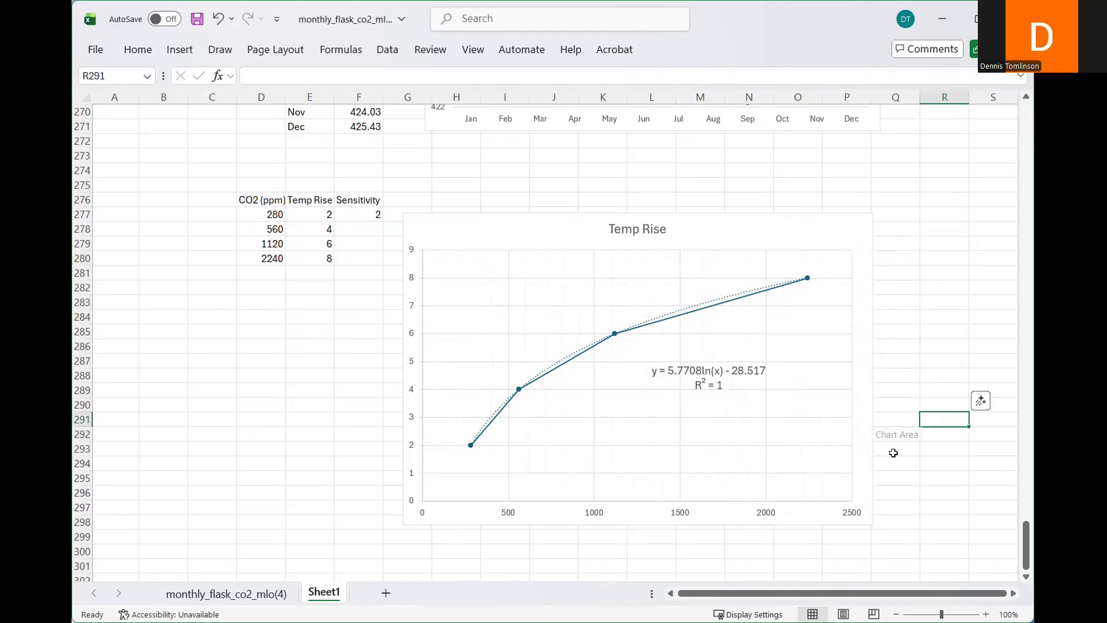